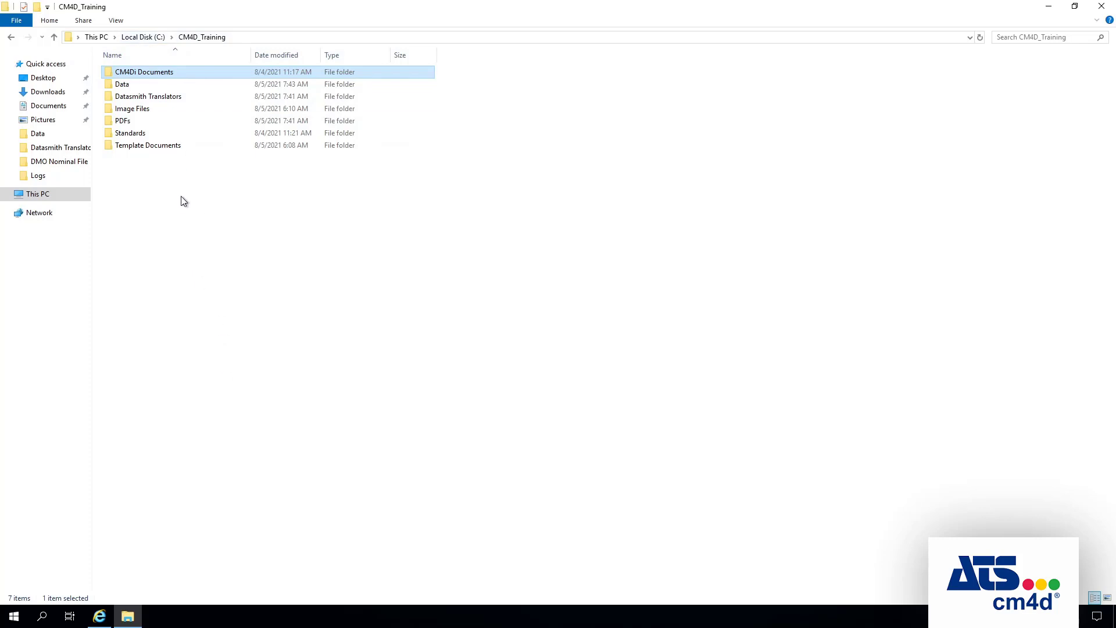
# Open the DMO Nominal File folder inside the Training Part folder of the CM4D_Training Data directory.
pyautogui.doubleClick(134, 85)
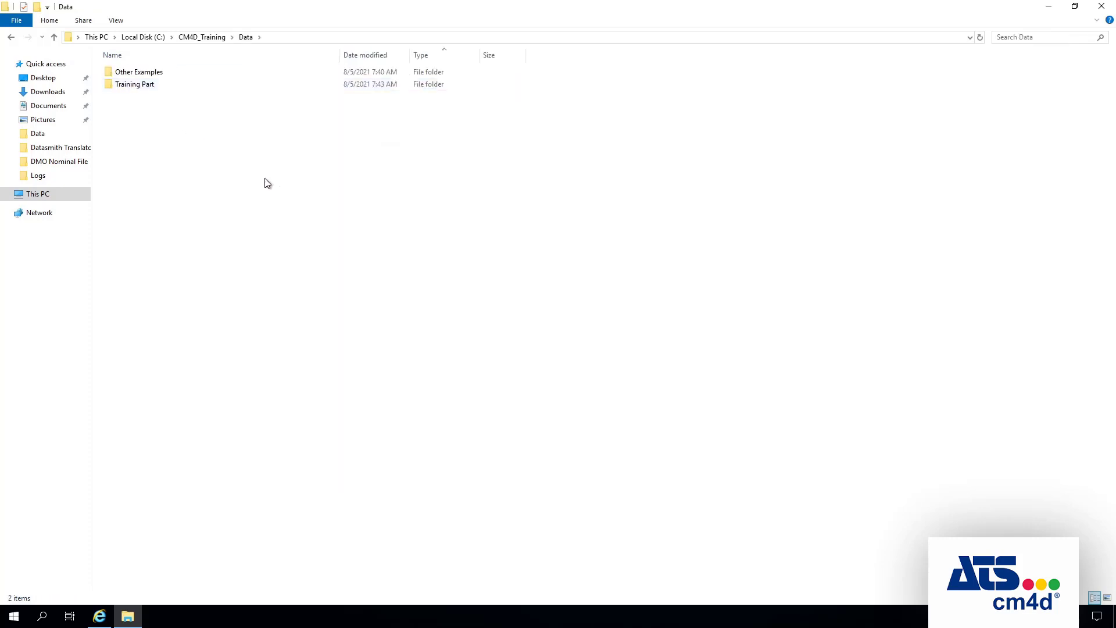
pyautogui.click(155, 87)
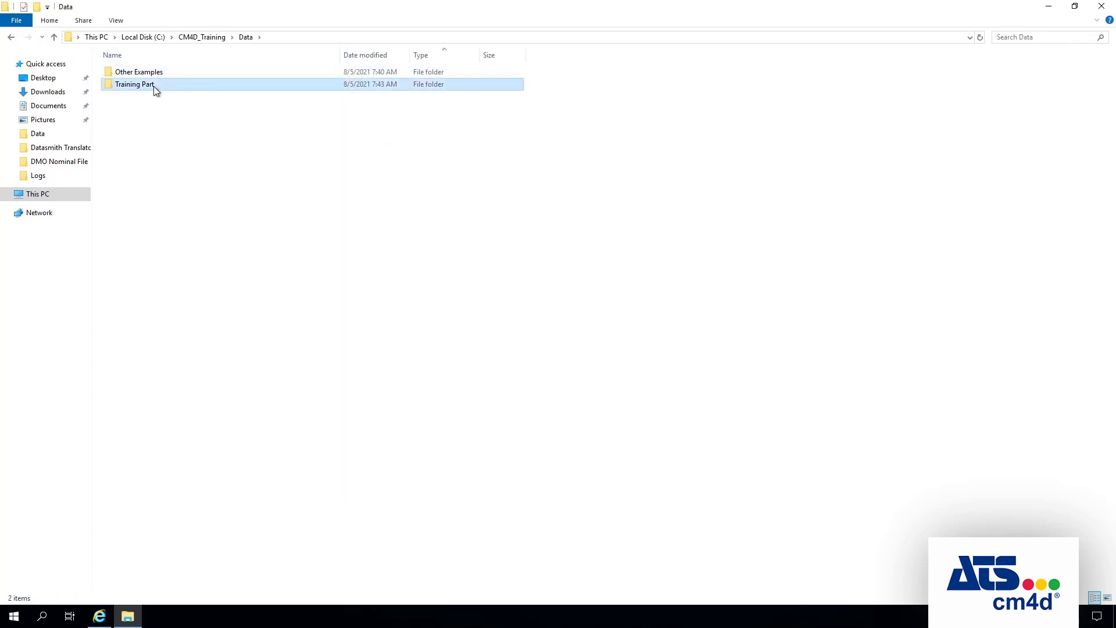
pyautogui.doubleClick(154, 86)
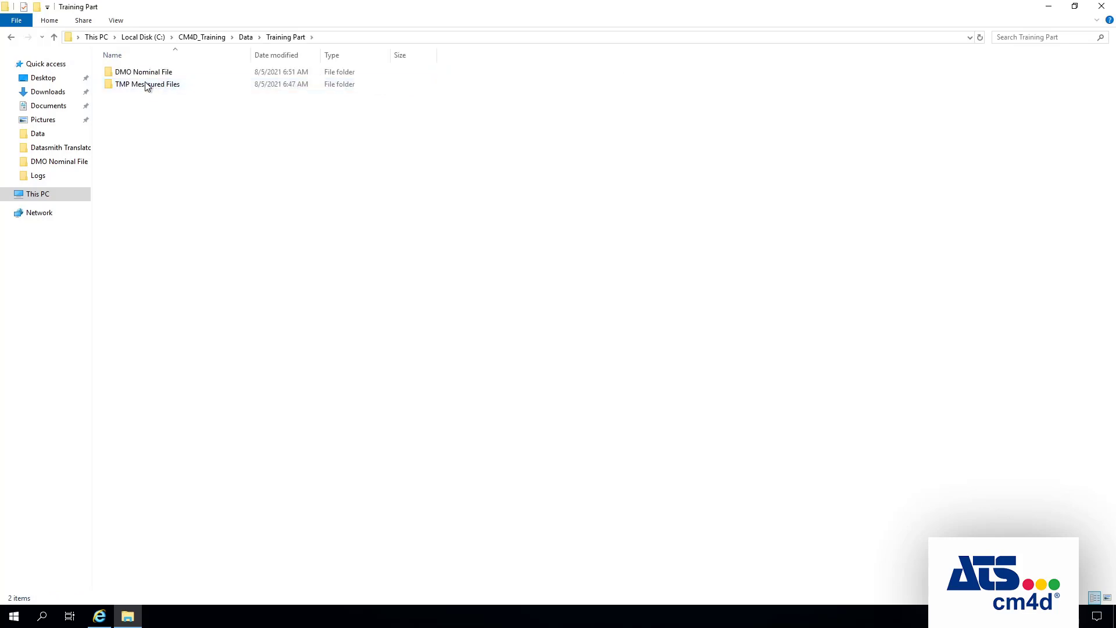
pyautogui.click(154, 78)
pyautogui.click(154, 88)
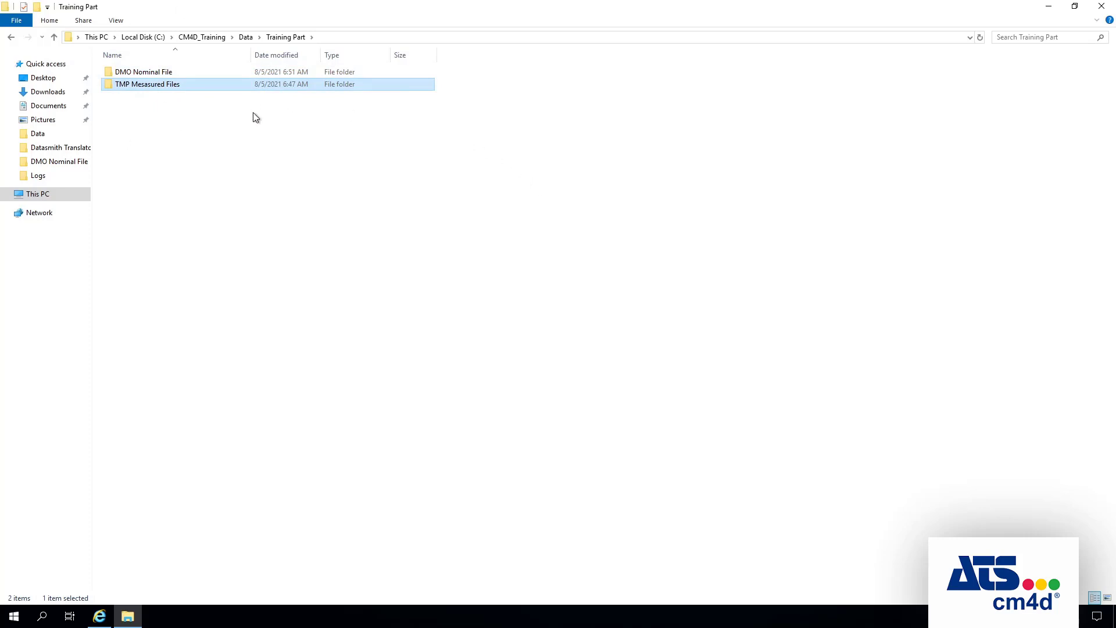
pyautogui.doubleClick(152, 75)
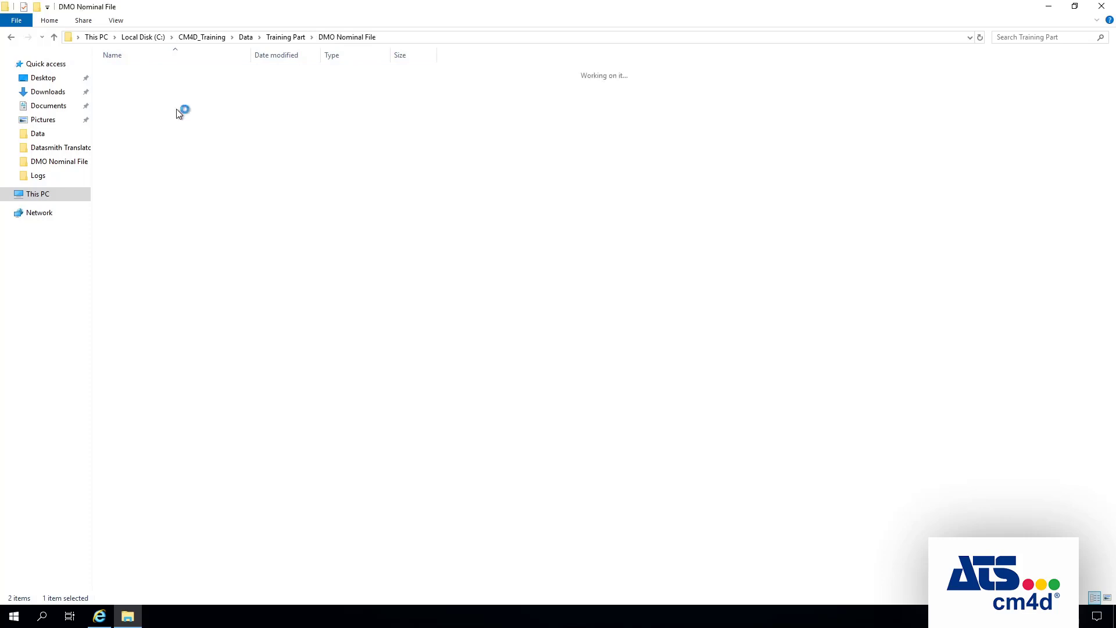
# Open the nominal file 1035218-00-K-RC3.dmo for editing in Notepad++.
pyautogui.click(163, 72)
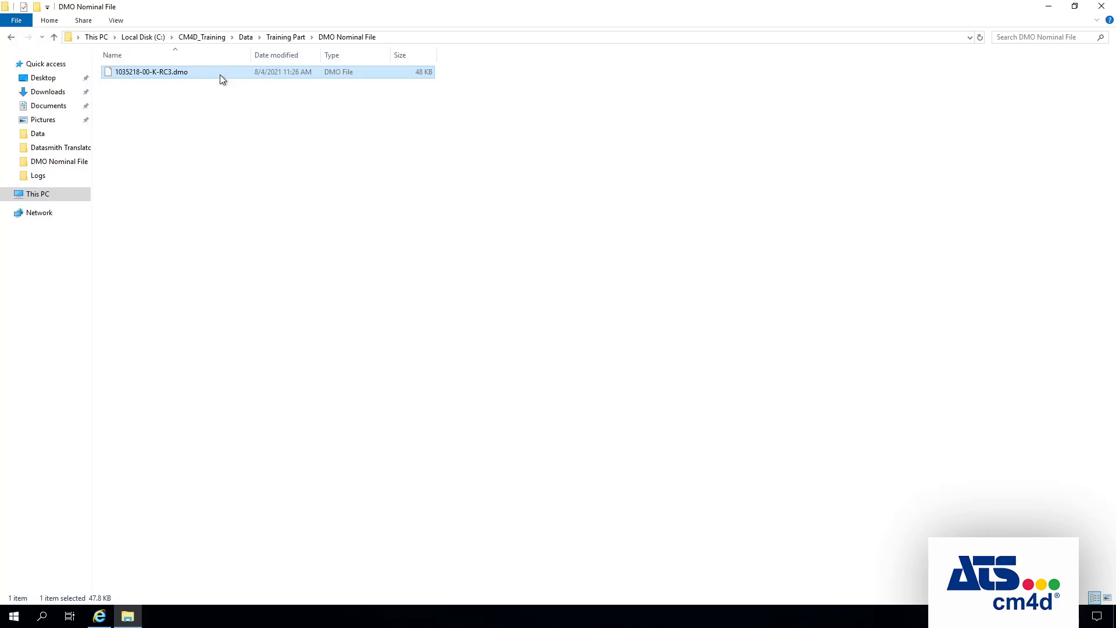
pyautogui.rightClick(220, 79)
pyautogui.click(269, 97)
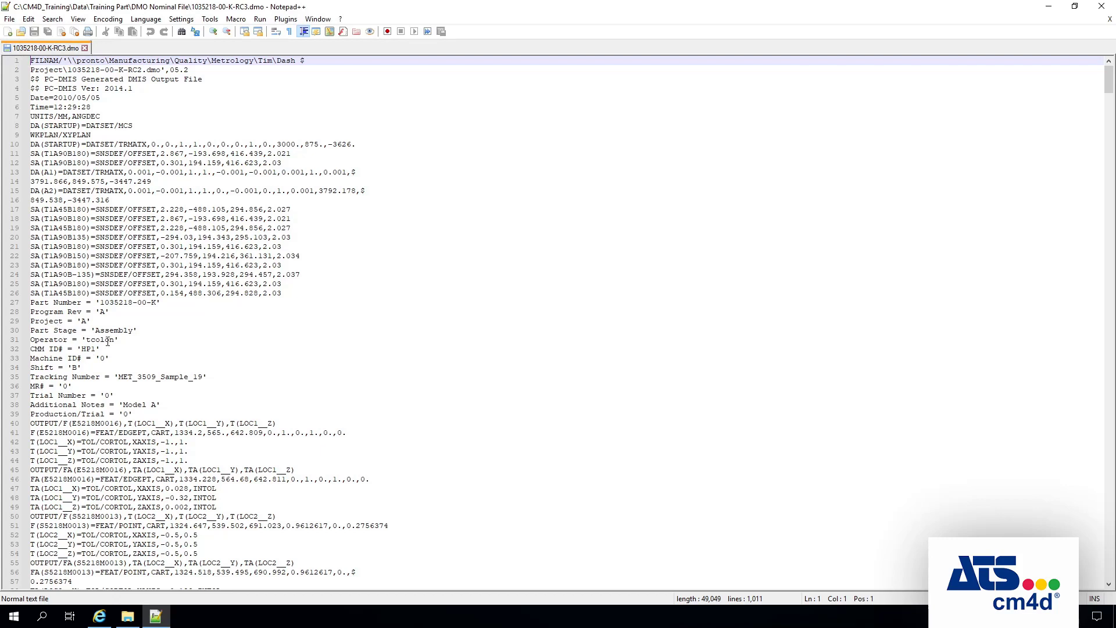
# Examine the file's header block, including the Operator and Part Number lines, down to the Production/Trial line.
pyautogui.moveTo(124, 343); pyautogui.dragTo(35, 342)
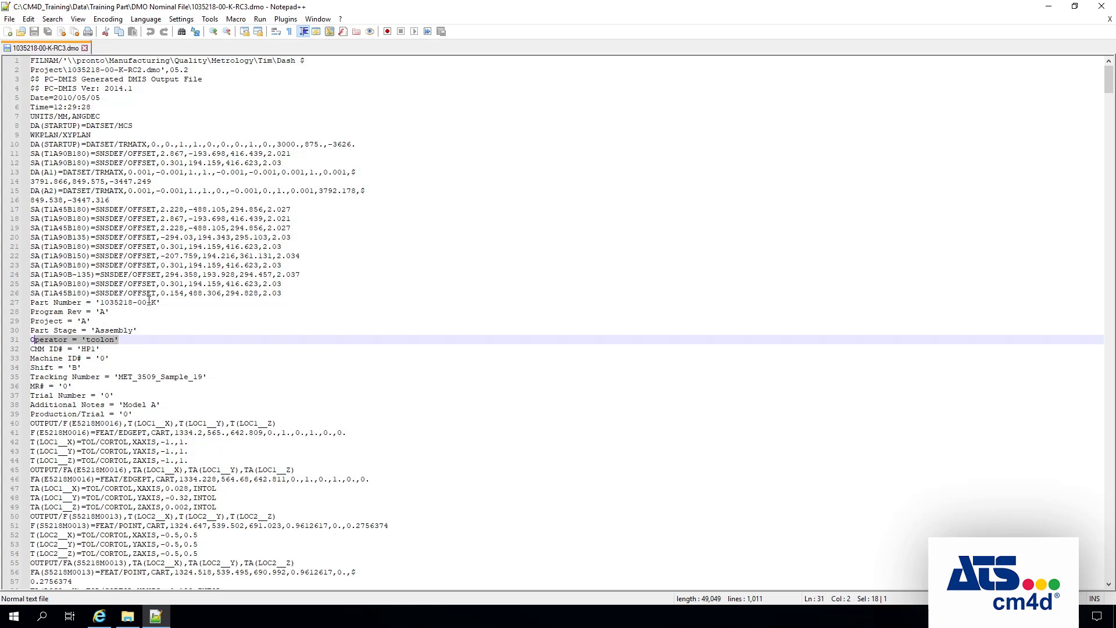
pyautogui.moveTo(163, 302); pyautogui.dragTo(34, 302)
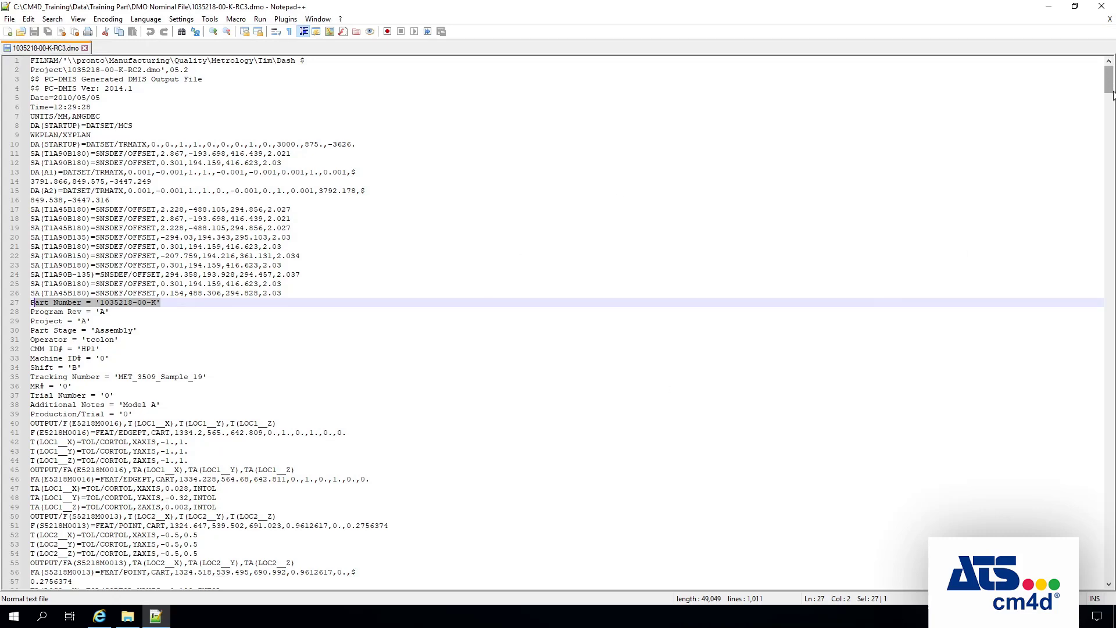
pyautogui.moveTo(1113, 91); pyautogui.dragTo(1113, 56)
pyautogui.moveTo(298, 265); pyautogui.dragTo(278, 274)
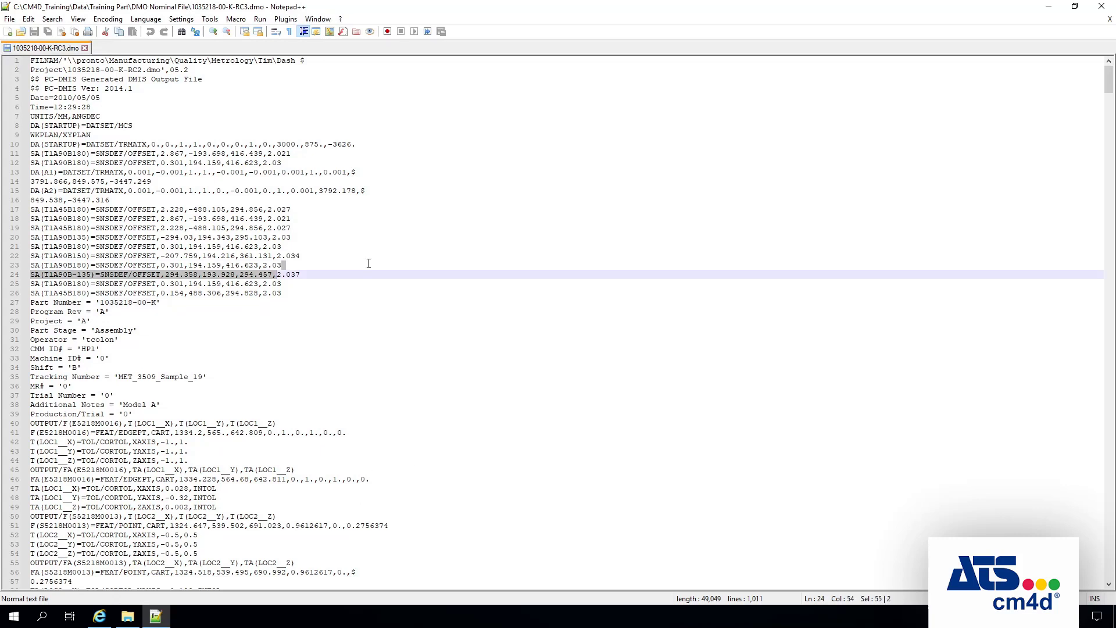
pyautogui.scroll(-9, 152, 325)
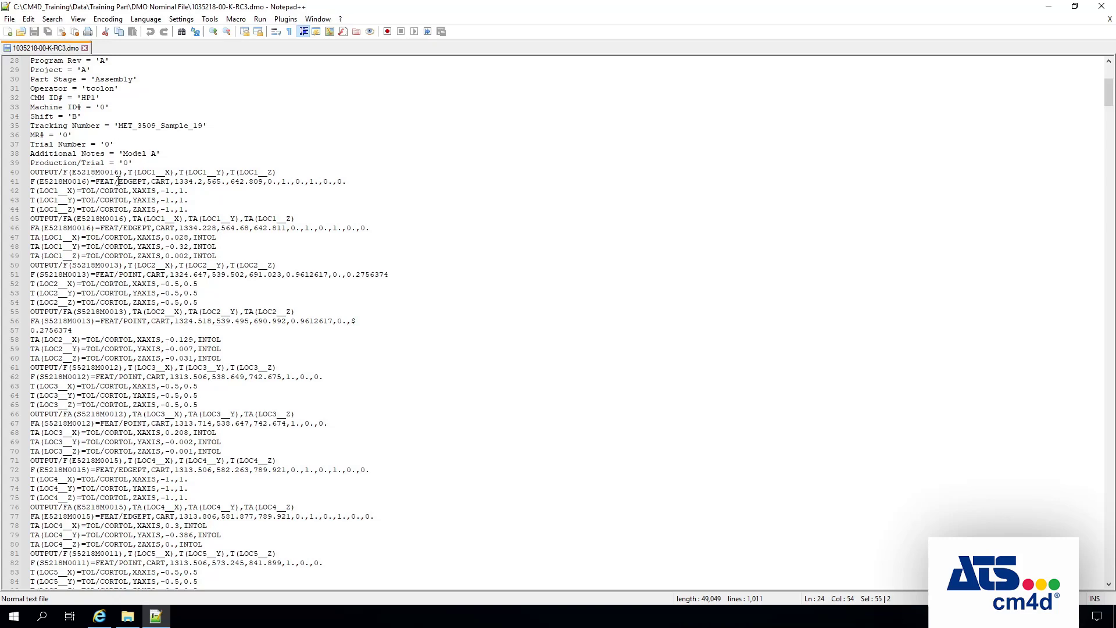
pyautogui.moveTo(208, 163); pyautogui.dragTo(24, 79)
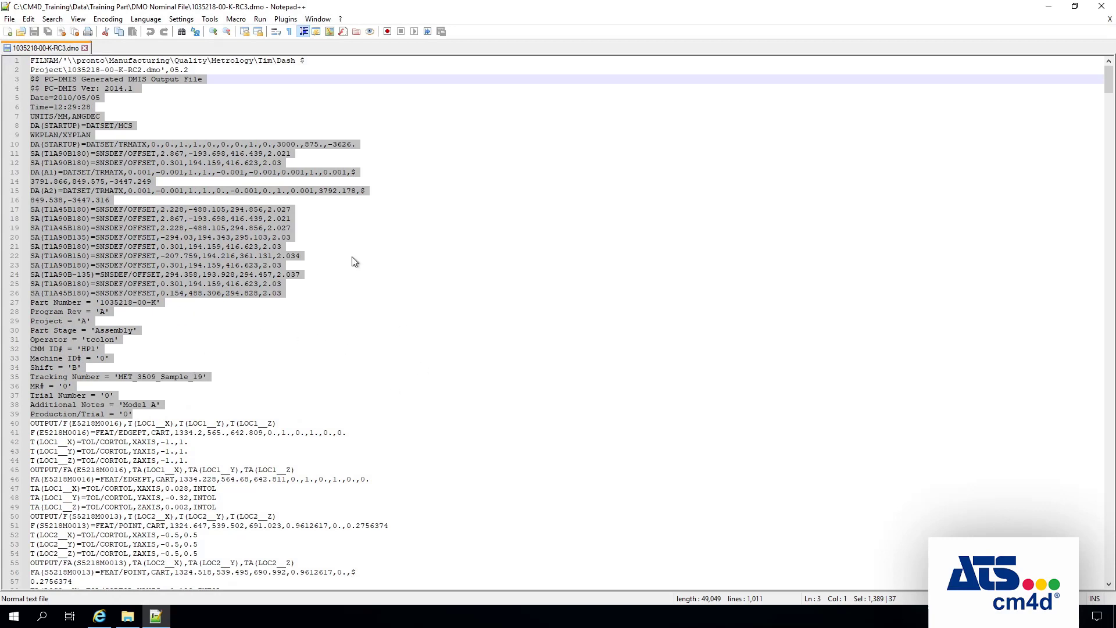
# Examine the feature records below the header, focusing on the name, nominal values and X, Y, Z tolerances of feature E5218M0016.
pyautogui.scroll(-2, 356, 320)
pyautogui.scroll(-7, 356, 321)
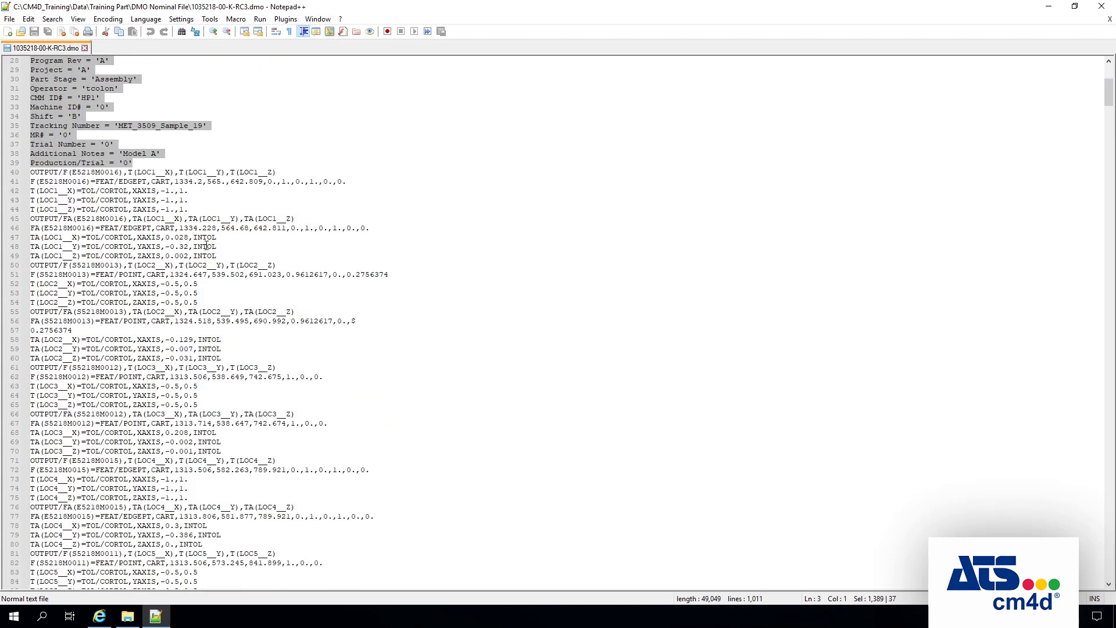
pyautogui.click(37, 181)
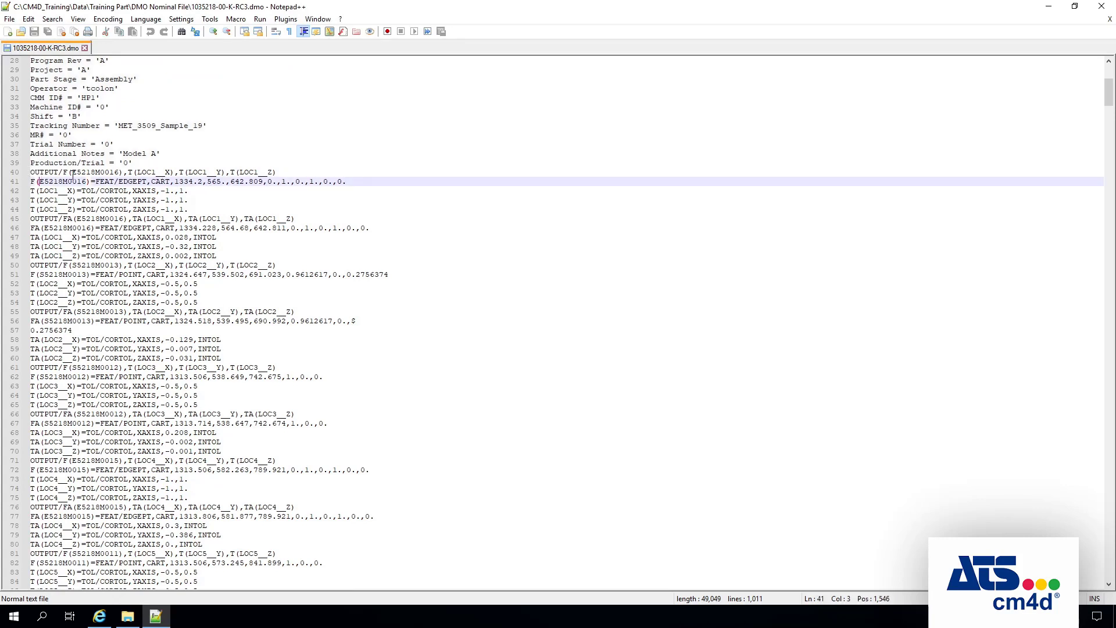
pyautogui.moveTo(30, 173); pyautogui.dragTo(221, 441)
pyautogui.moveTo(407, 499); pyautogui.dragTo(471, 361)
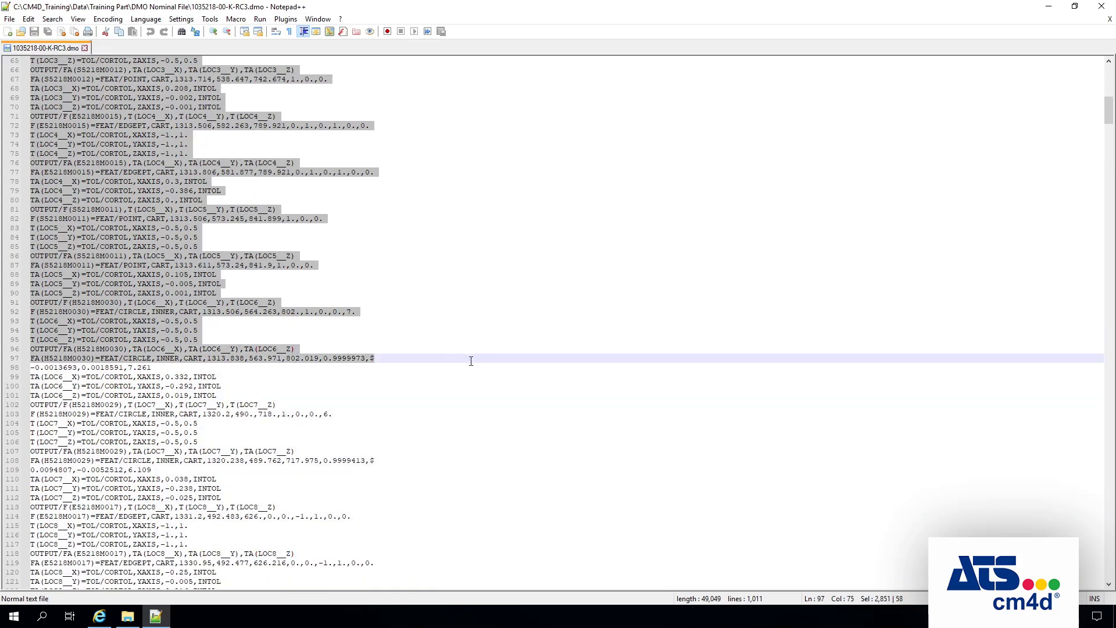
pyautogui.scroll(14, 456, 361)
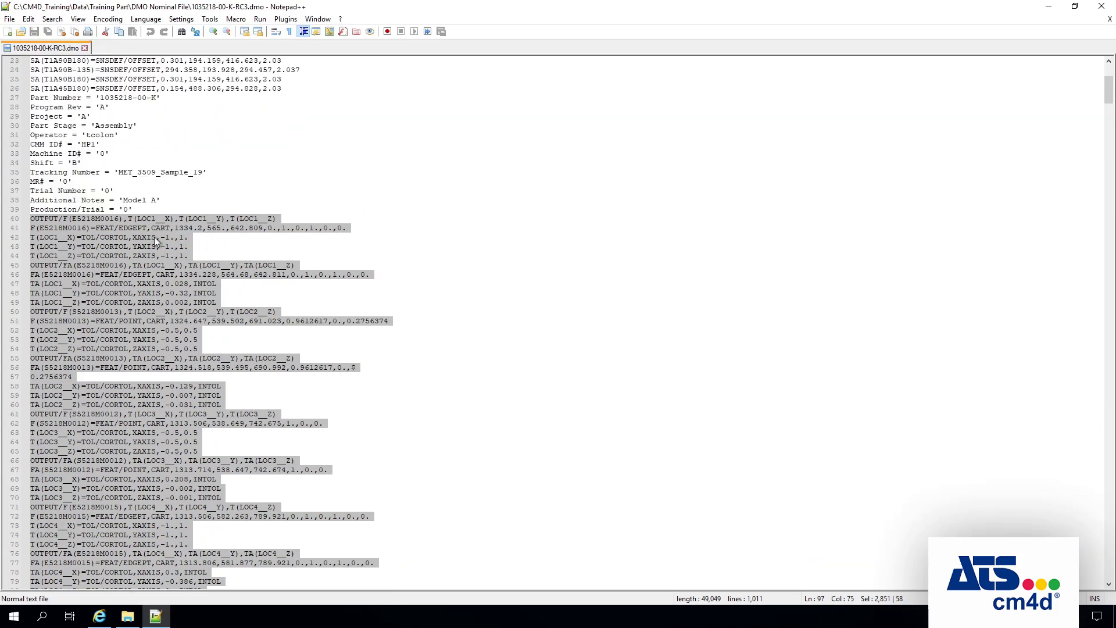
pyautogui.click(153, 238)
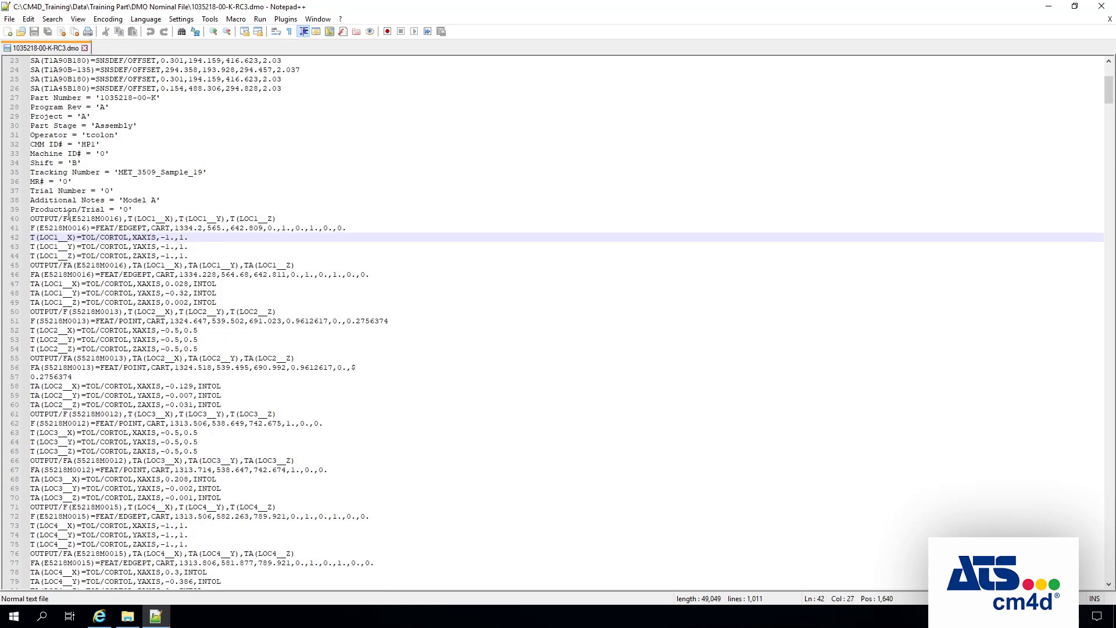
pyautogui.moveTo(120, 217); pyautogui.dragTo(72, 218)
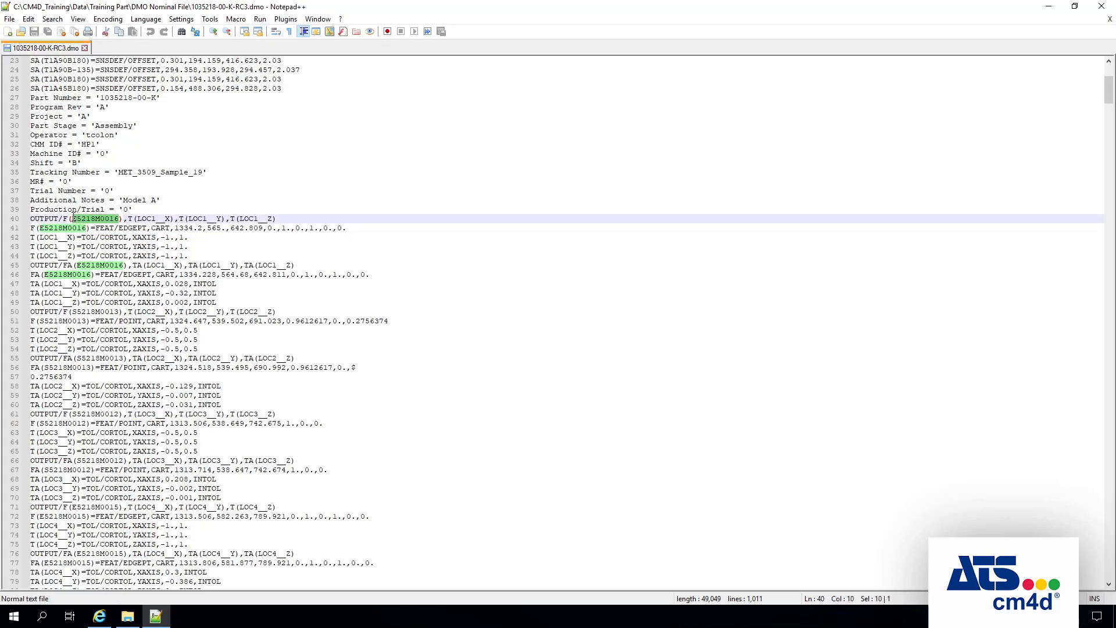
pyautogui.click(197, 228)
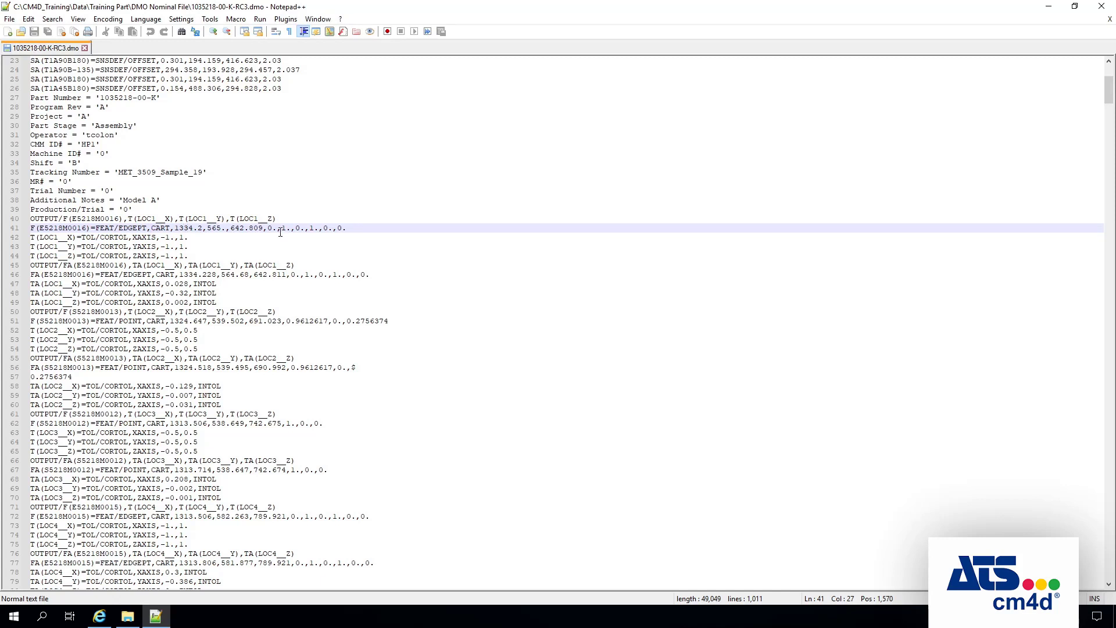
pyautogui.moveTo(199, 256); pyautogui.dragTo(125, 237)
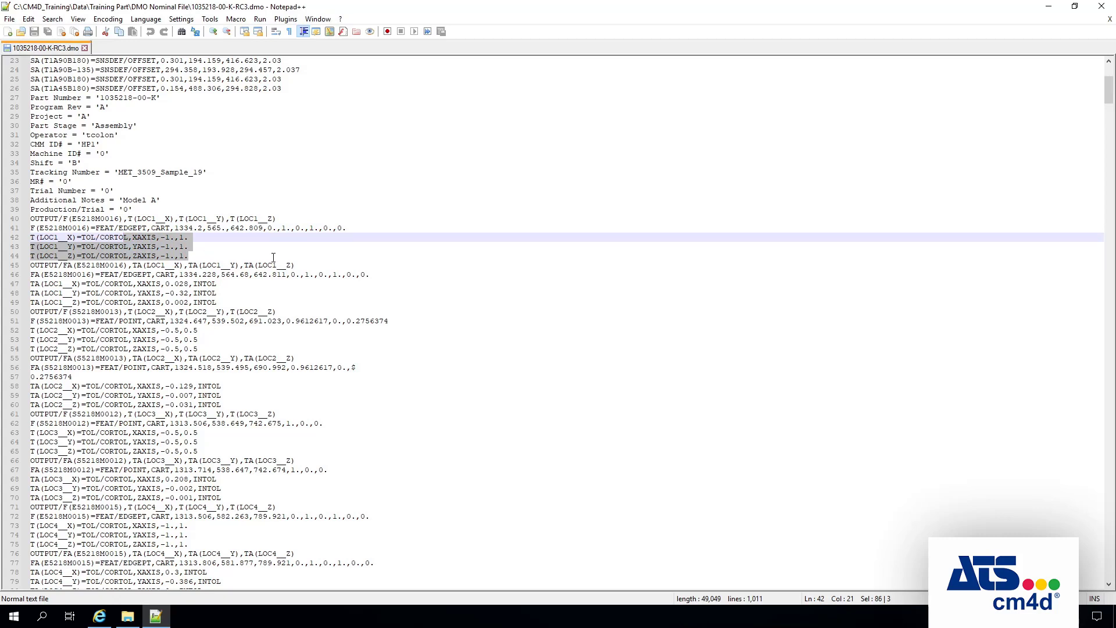
# Look through the repeating feature and tolerance records further down the file, and return to the header and first feature.
pyautogui.scroll(-3, 273, 257)
pyautogui.scroll(-20, 231, 241)
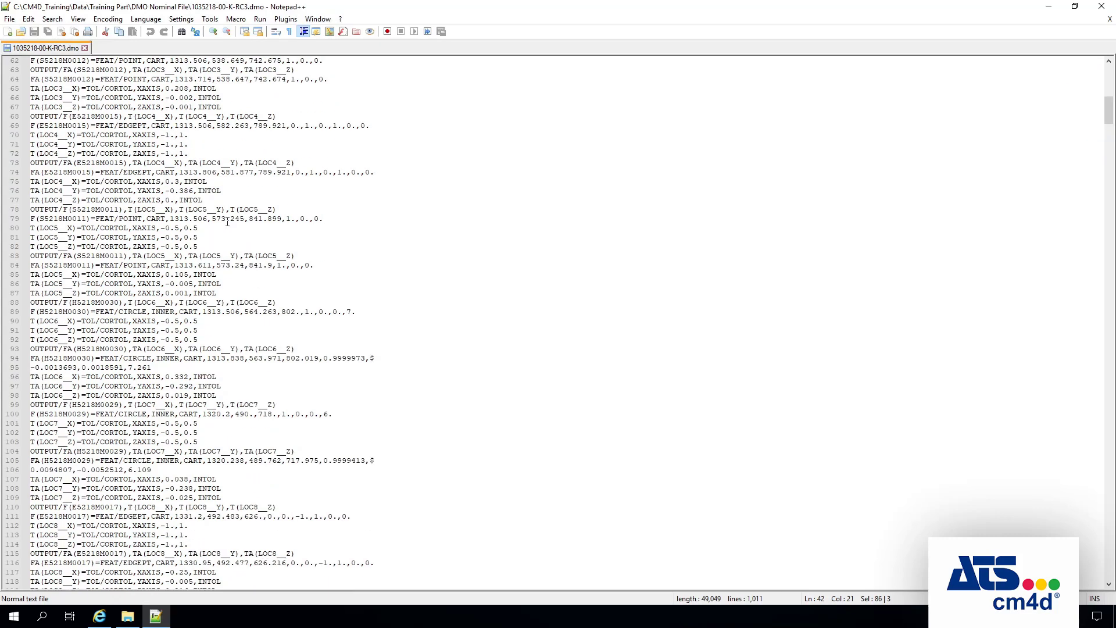
pyautogui.scroll(-20, 225, 220)
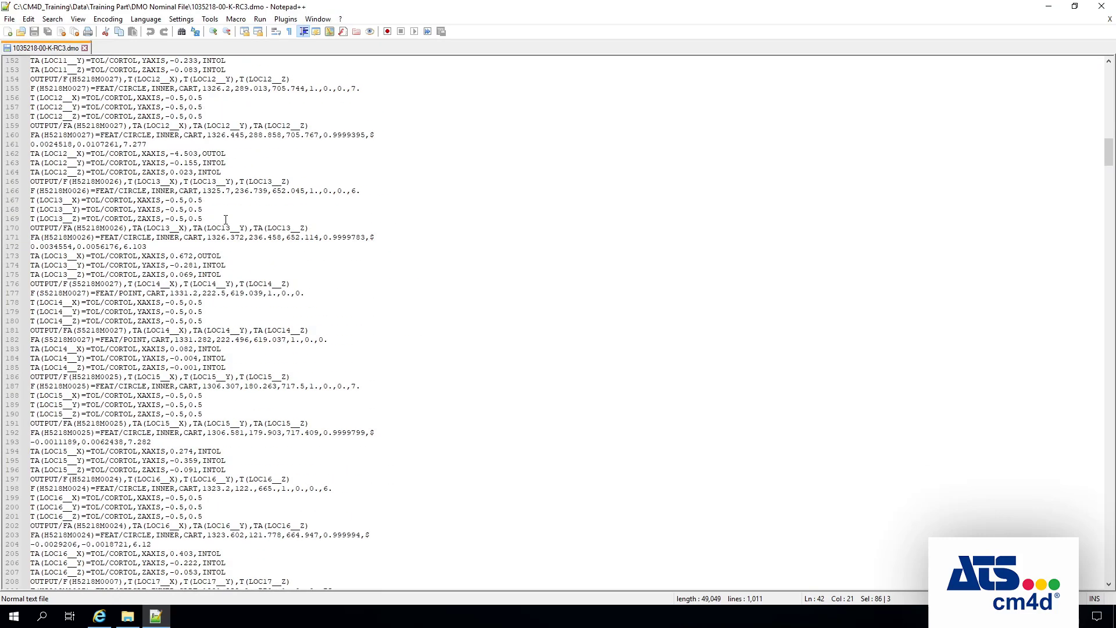
pyautogui.scroll(-20, 226, 219)
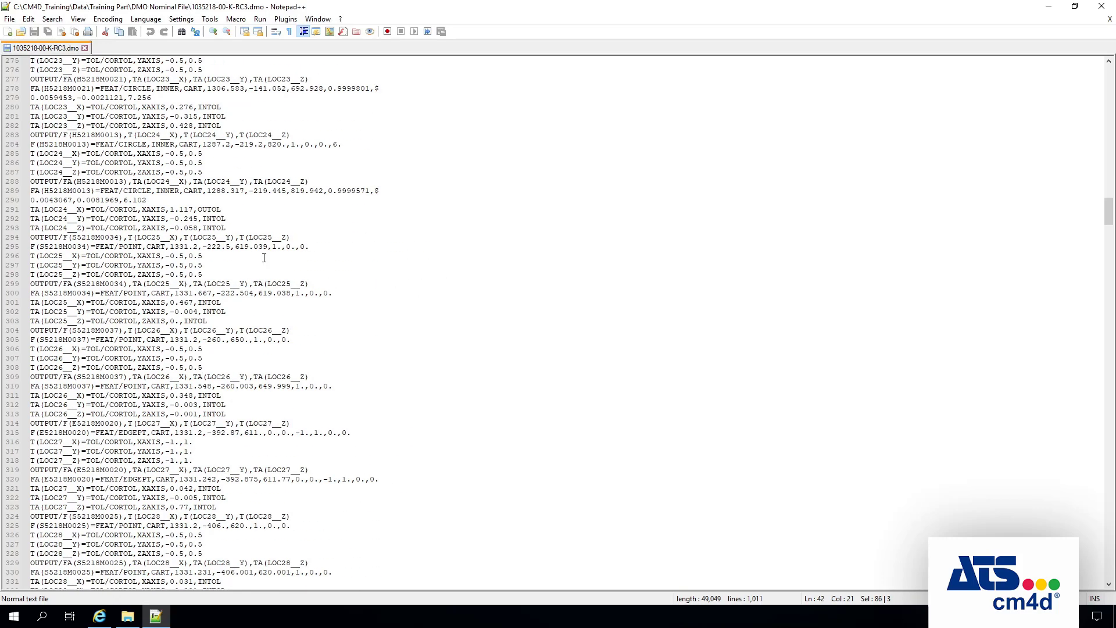
pyautogui.scroll(6, 265, 259)
pyautogui.scroll(20, 267, 261)
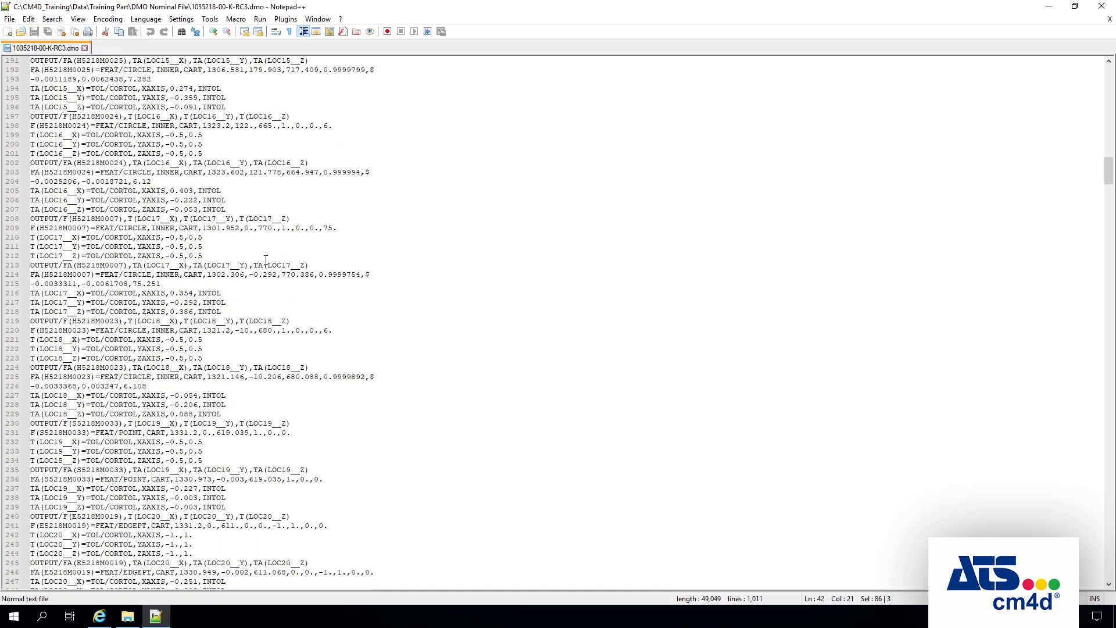
pyautogui.scroll(20, 266, 259)
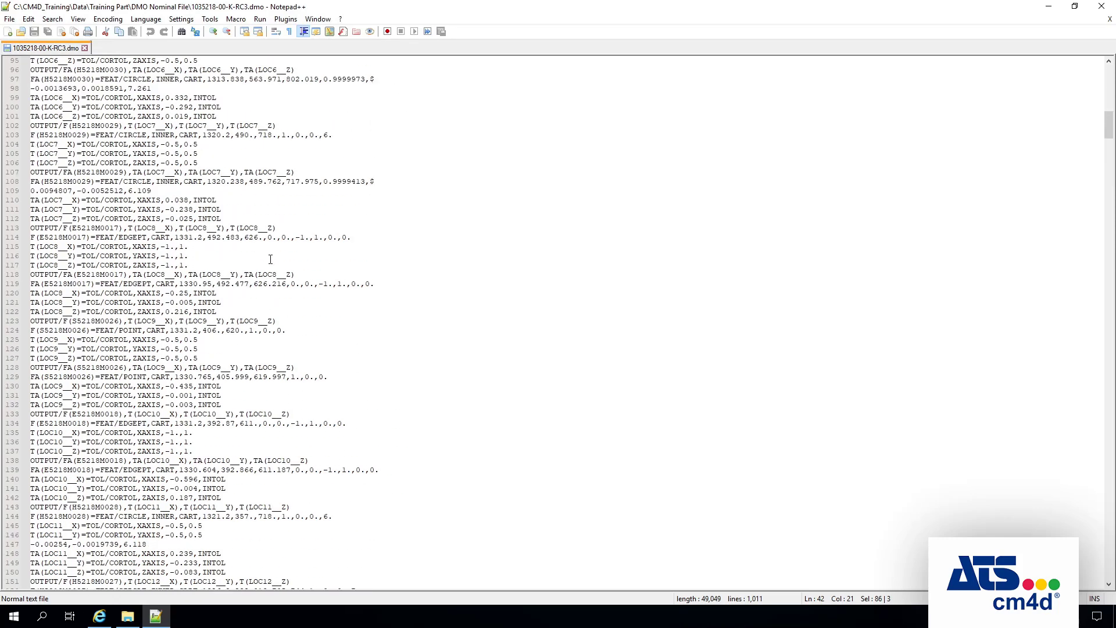
pyautogui.scroll(12, 267, 257)
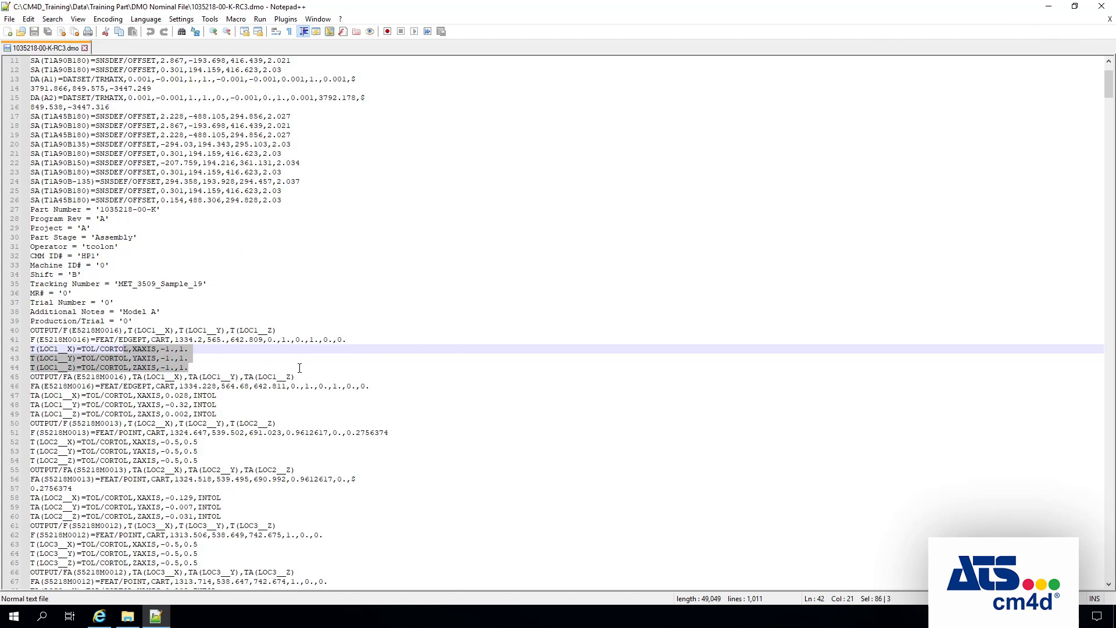
# Launch DataSmith from the ATS CM4D programs in a maximized window and create a new document.
pyautogui.click(14, 616)
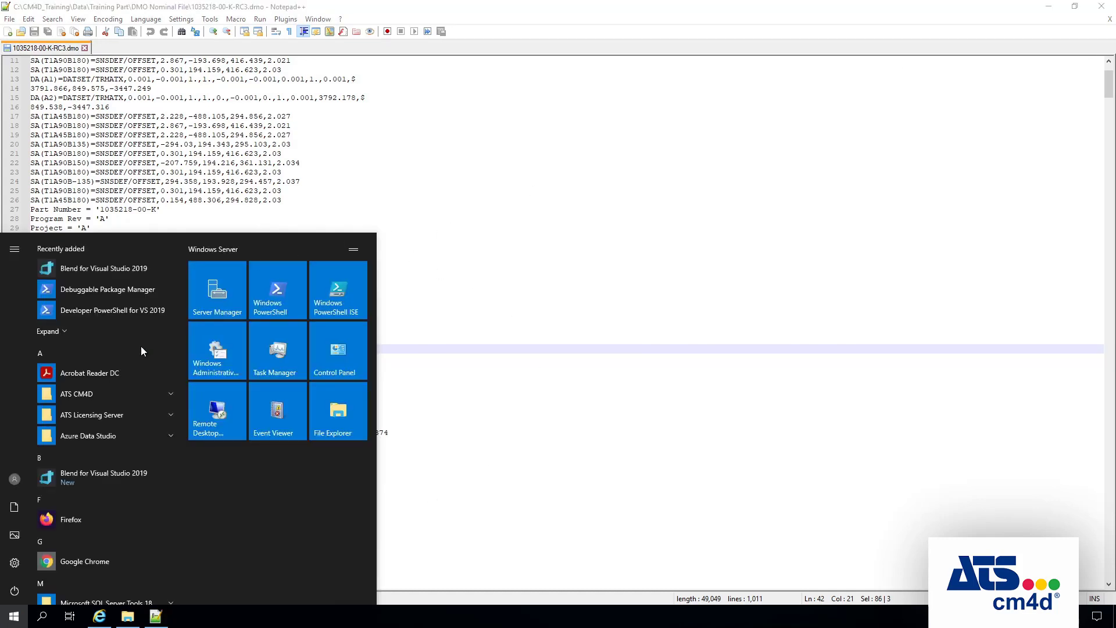
pyautogui.click(74, 395)
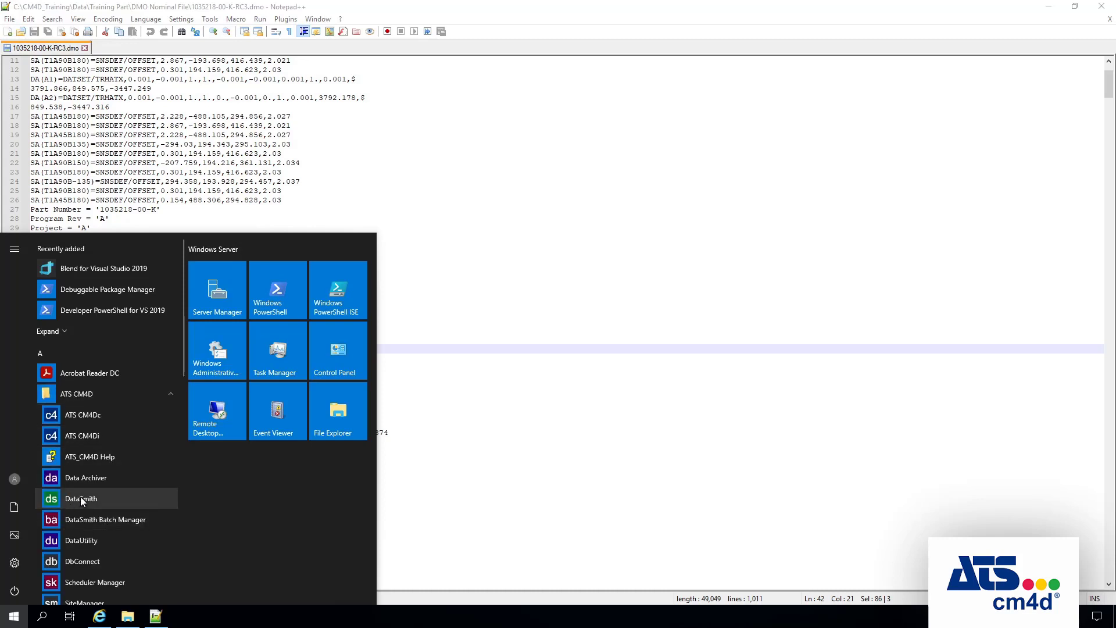
pyautogui.click(158, 500)
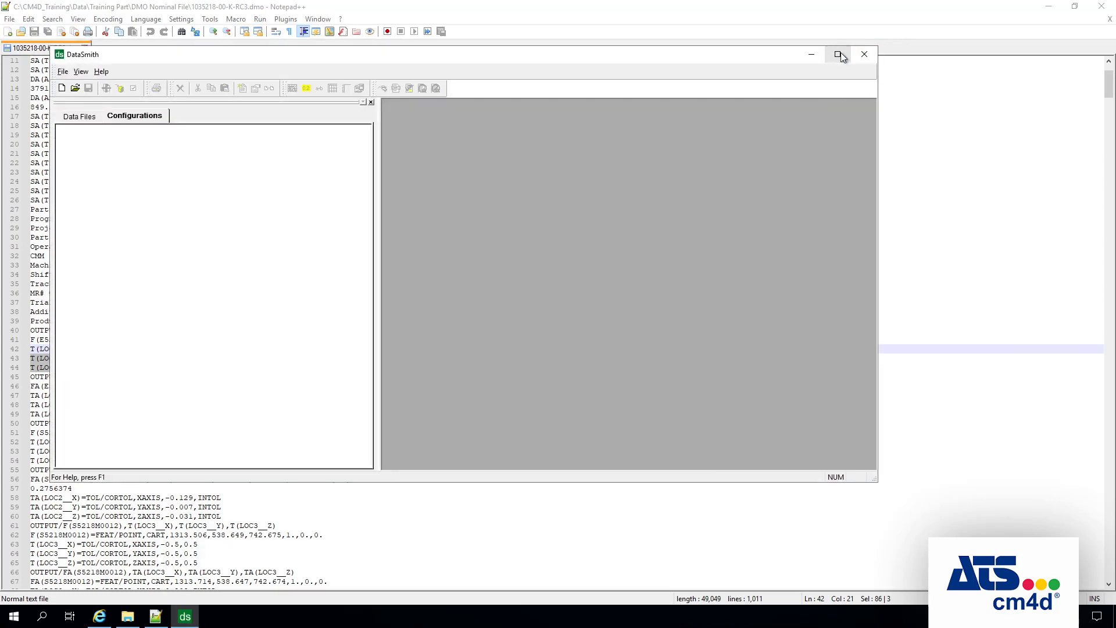
pyautogui.click(839, 55)
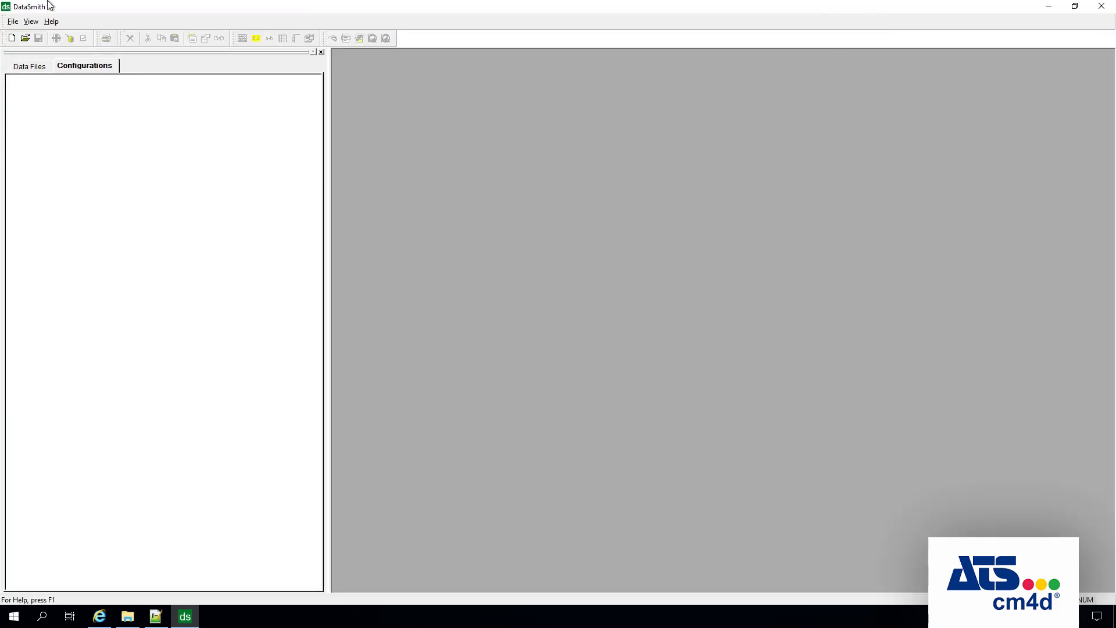
pyautogui.click(13, 22)
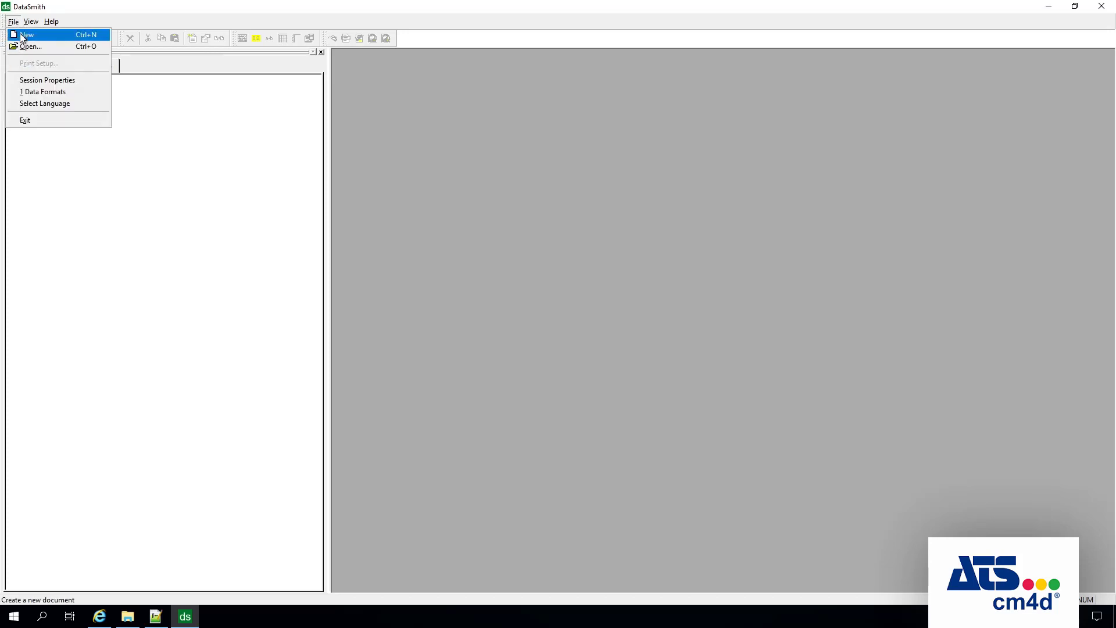
pyautogui.click(21, 36)
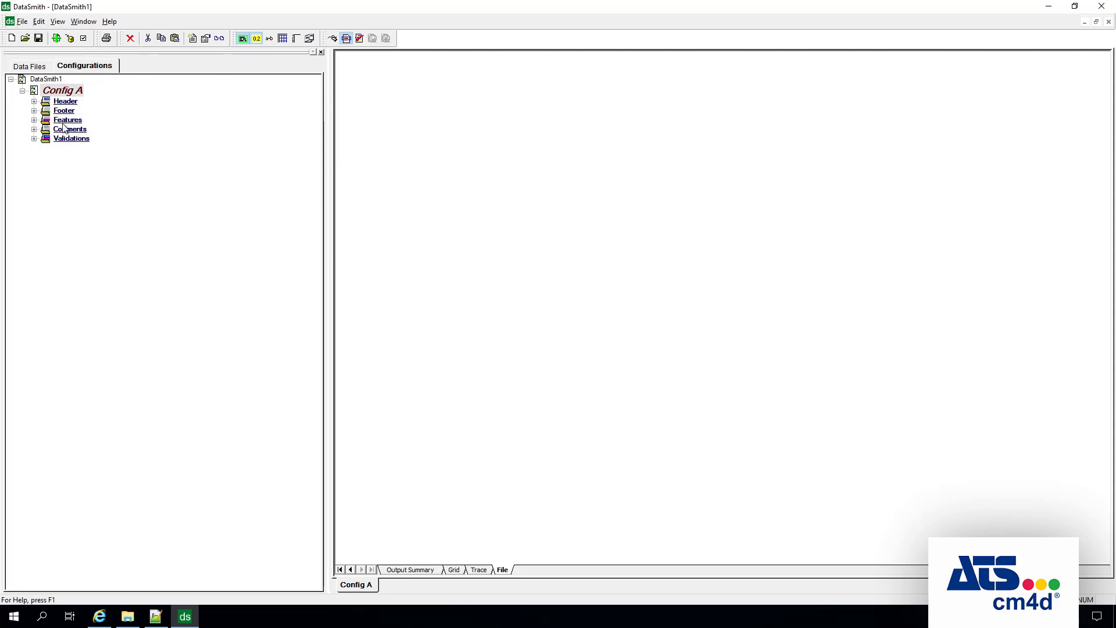
# Start saving the new document under another name, choosing C:\CM4D_Training\Datasmith Translators as the destination folder.
pyautogui.click(25, 22)
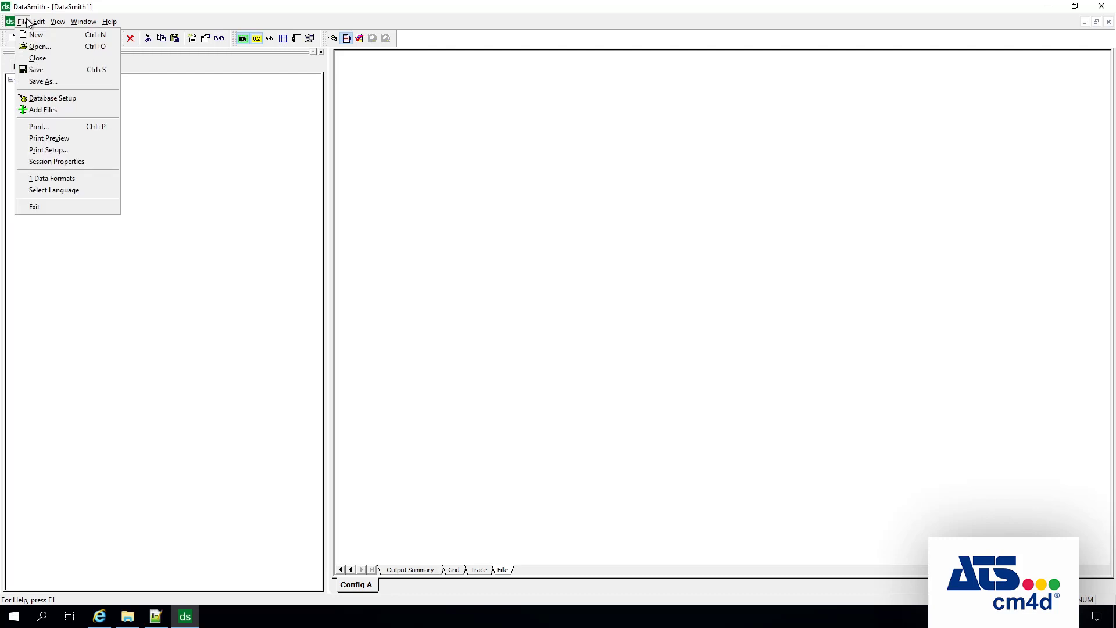
pyautogui.moveTo(39, 22)
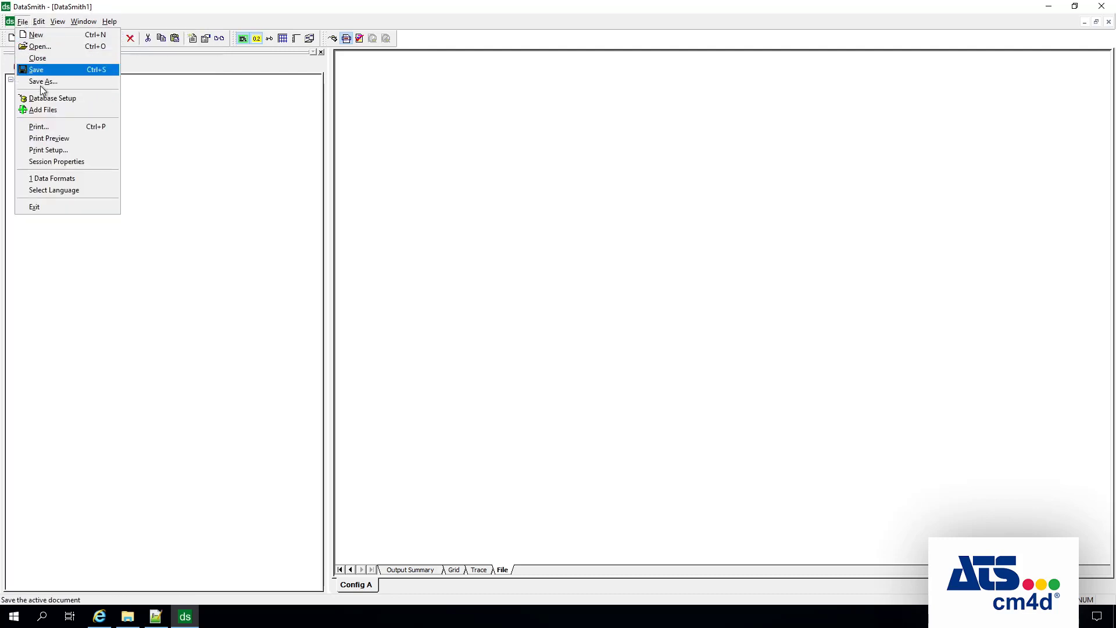
pyautogui.click(42, 83)
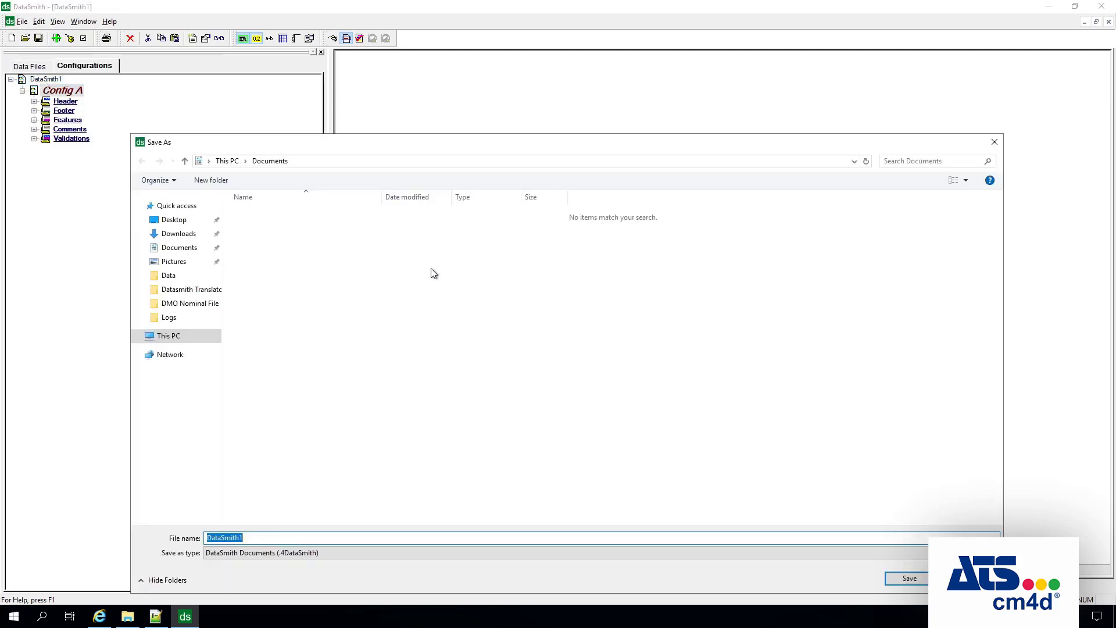
pyautogui.click(176, 341)
pyautogui.doubleClick(285, 313)
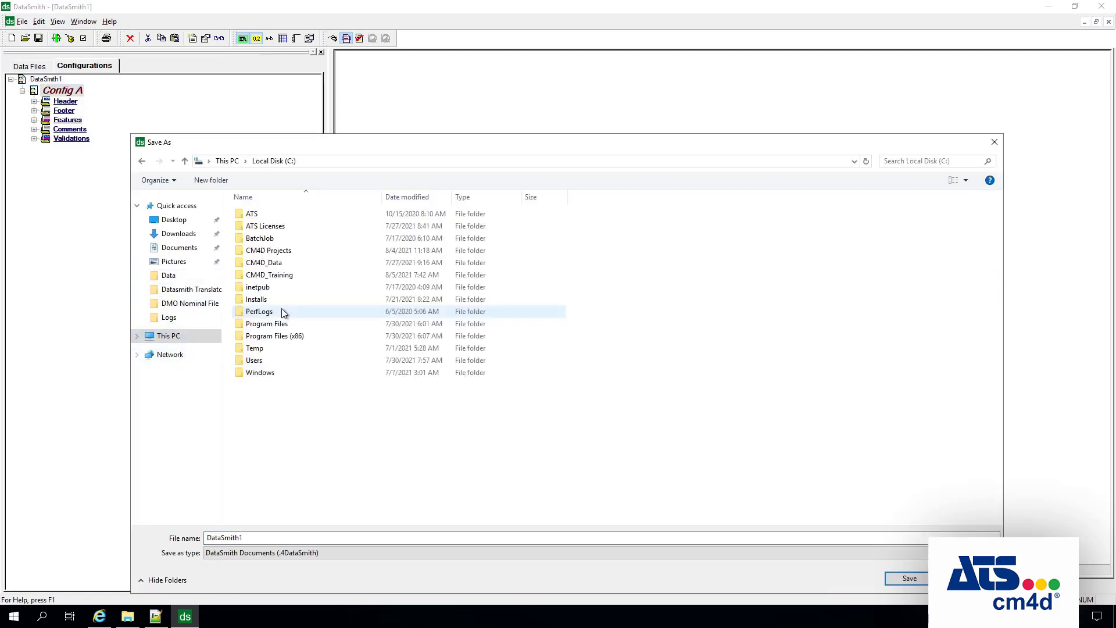
pyautogui.click(254, 275)
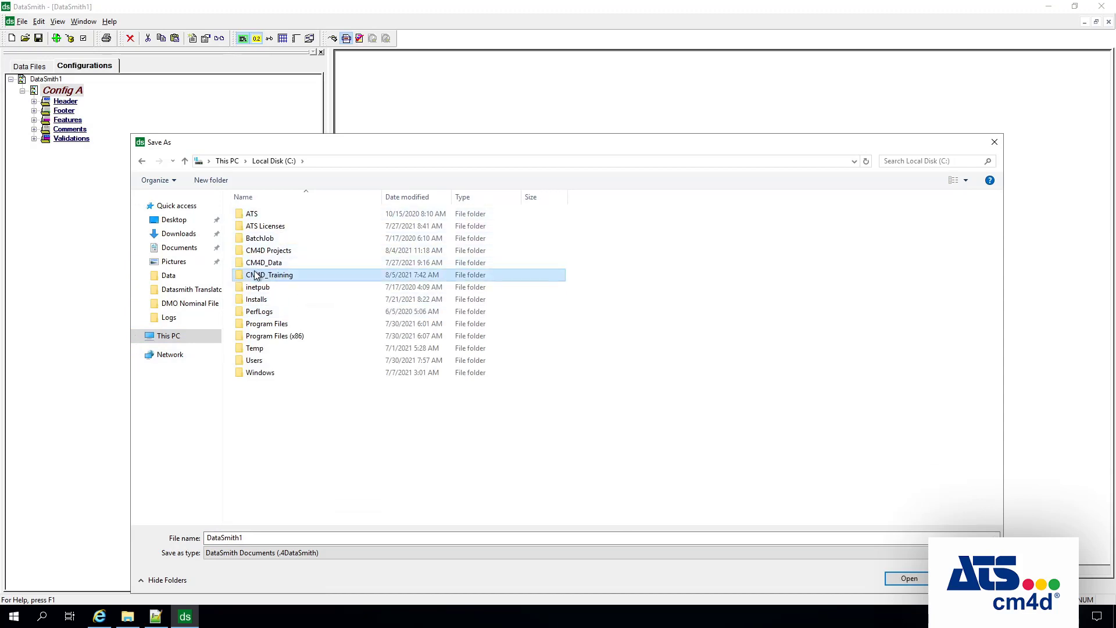
pyautogui.doubleClick(255, 275)
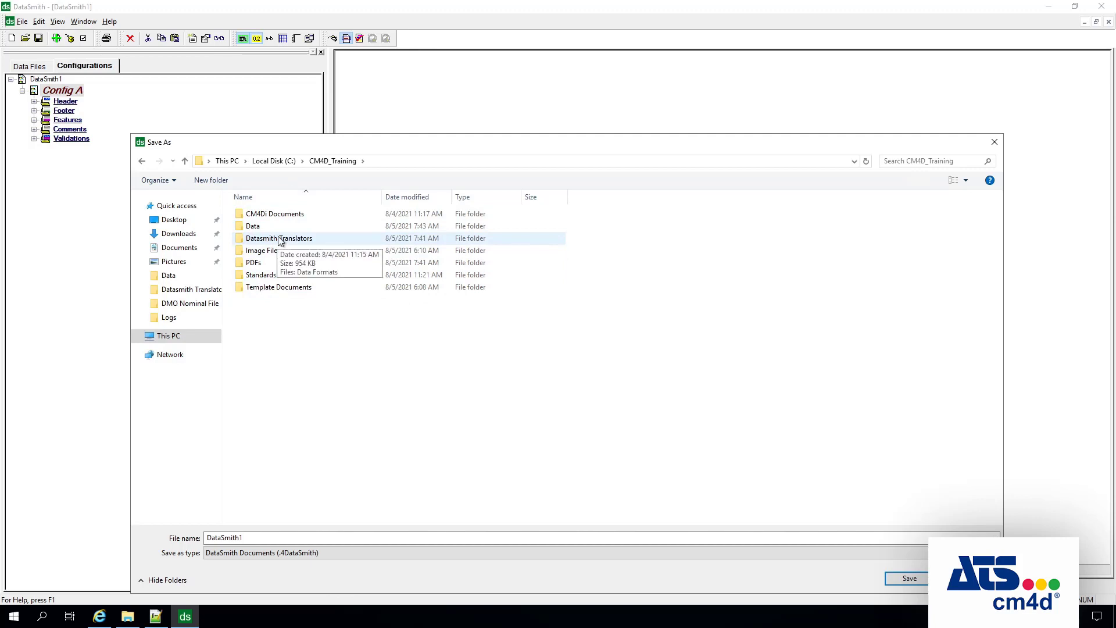
pyautogui.click(321, 240)
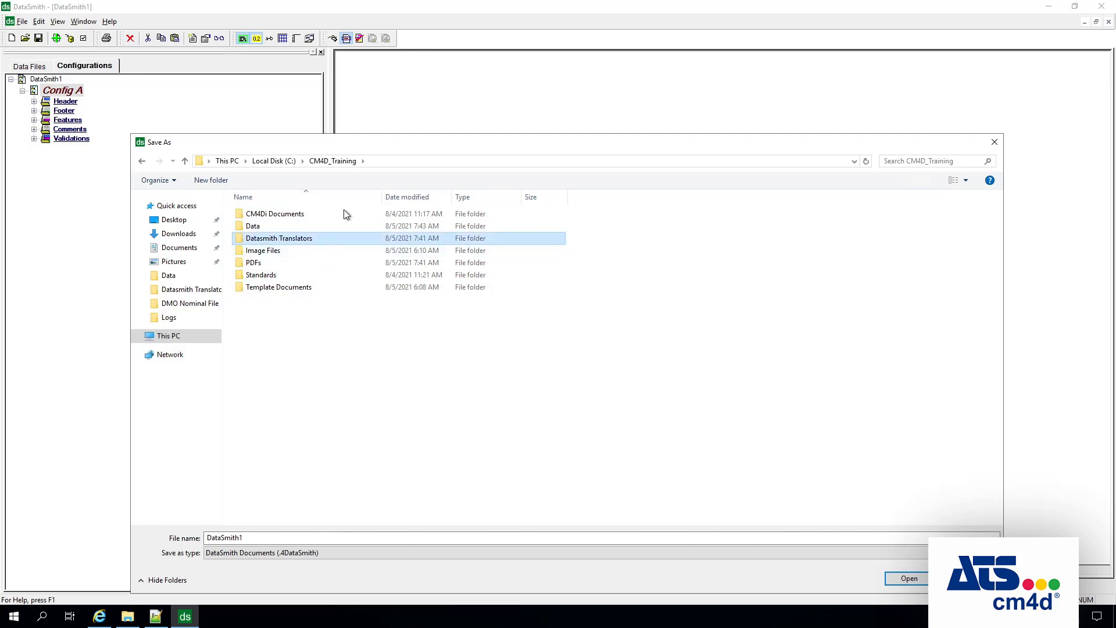
pyautogui.doubleClick(263, 241)
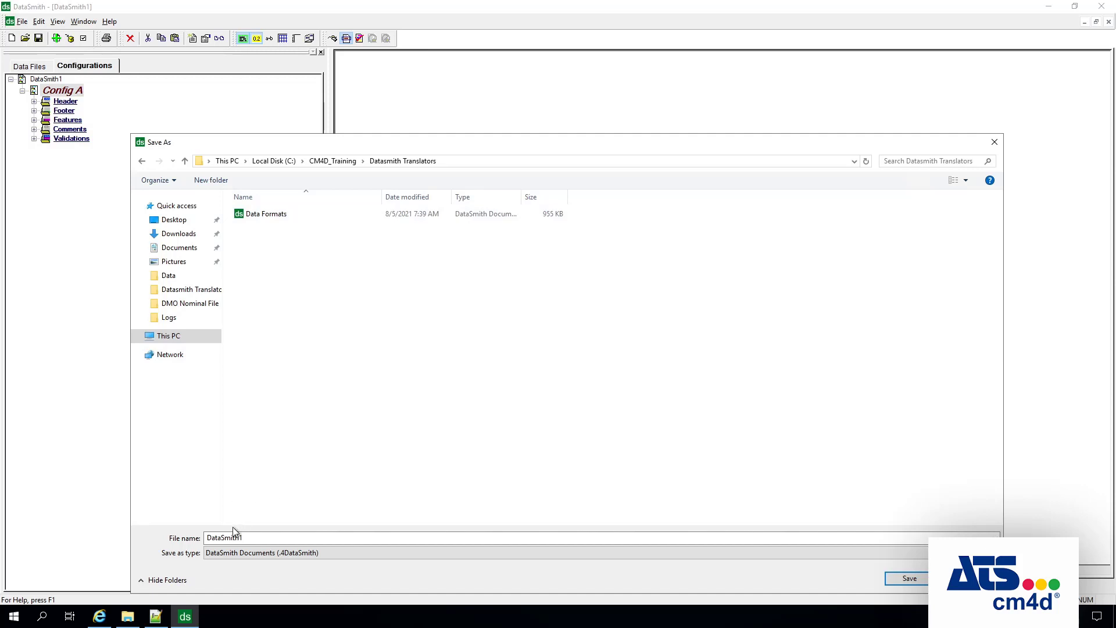
# Name the document with the trainer's first name followed by "Training - DMO" and save it.
pyautogui.doubleClick(247, 537)
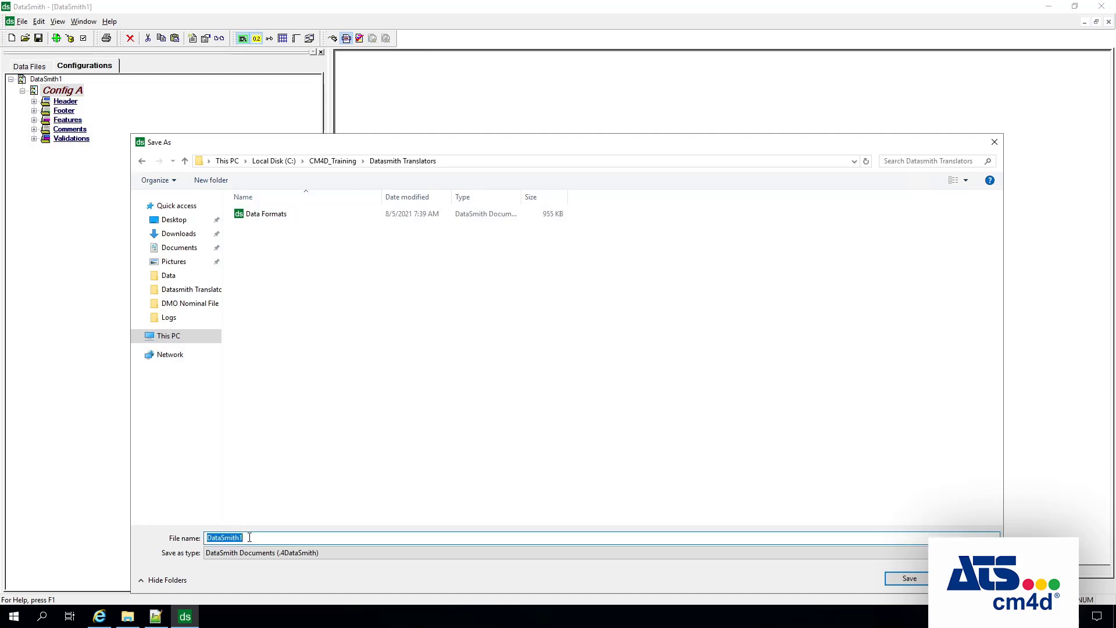
pyautogui.write('Lavar Training')
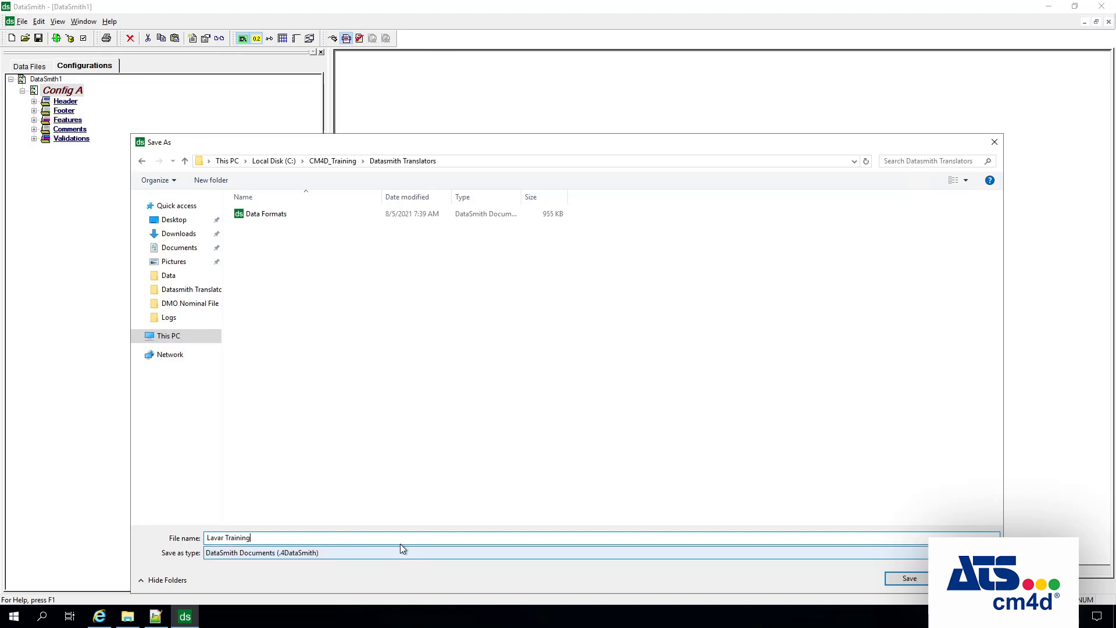
pyautogui.write(' - DMO')
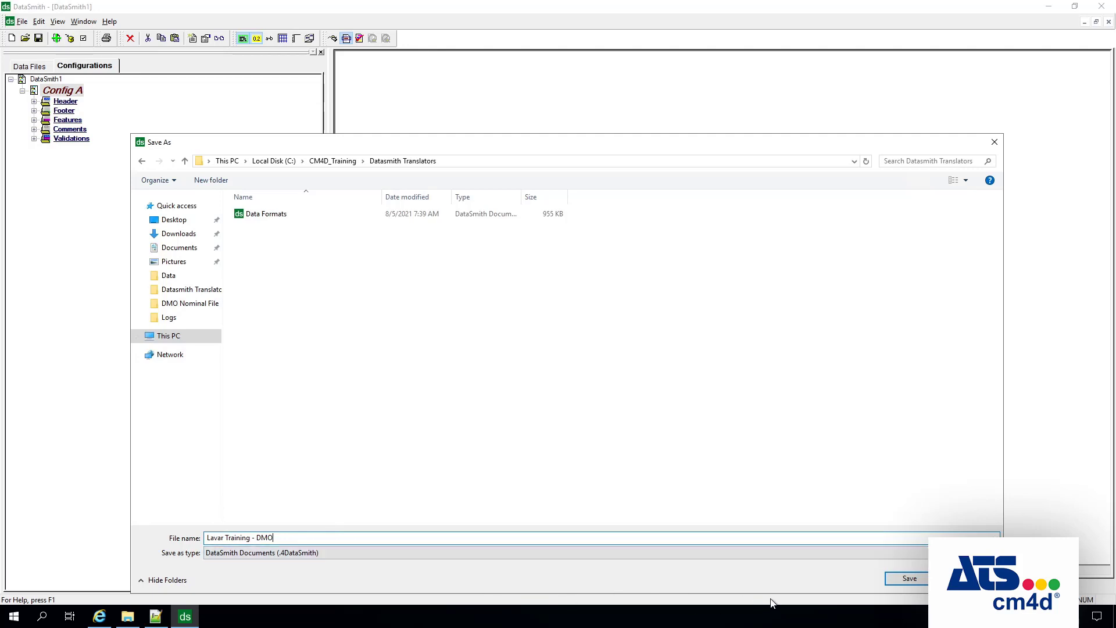
pyautogui.click(908, 582)
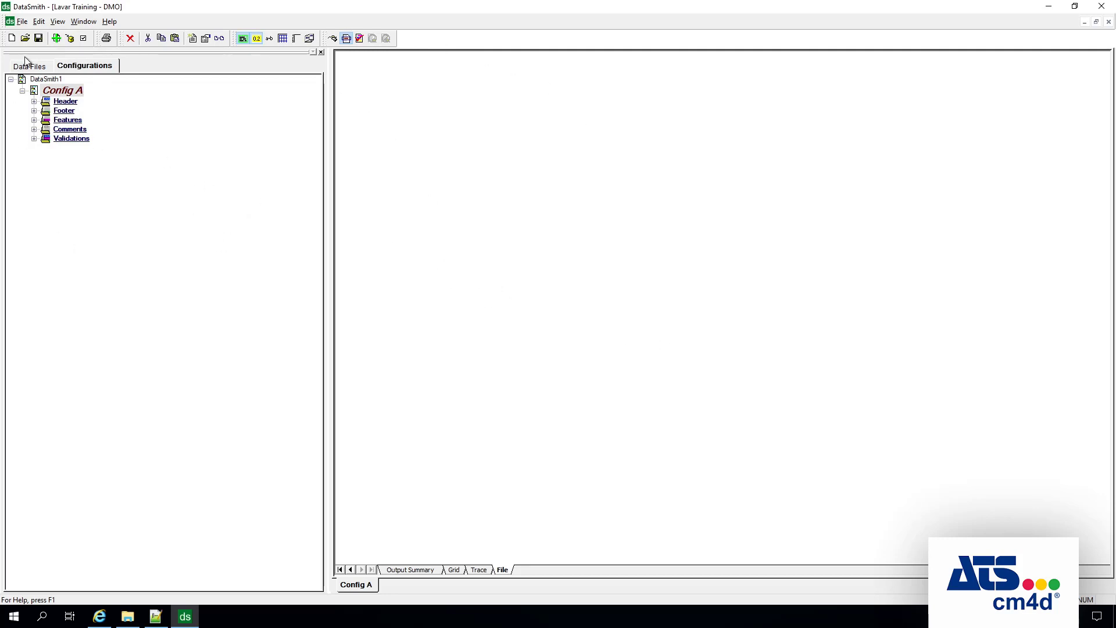
# Examine Config A's Header, Footer, Features and Comments sections, including the Instructions and Characteristics under Header.
pyautogui.click(65, 101)
pyautogui.click(64, 111)
pyautogui.click(73, 121)
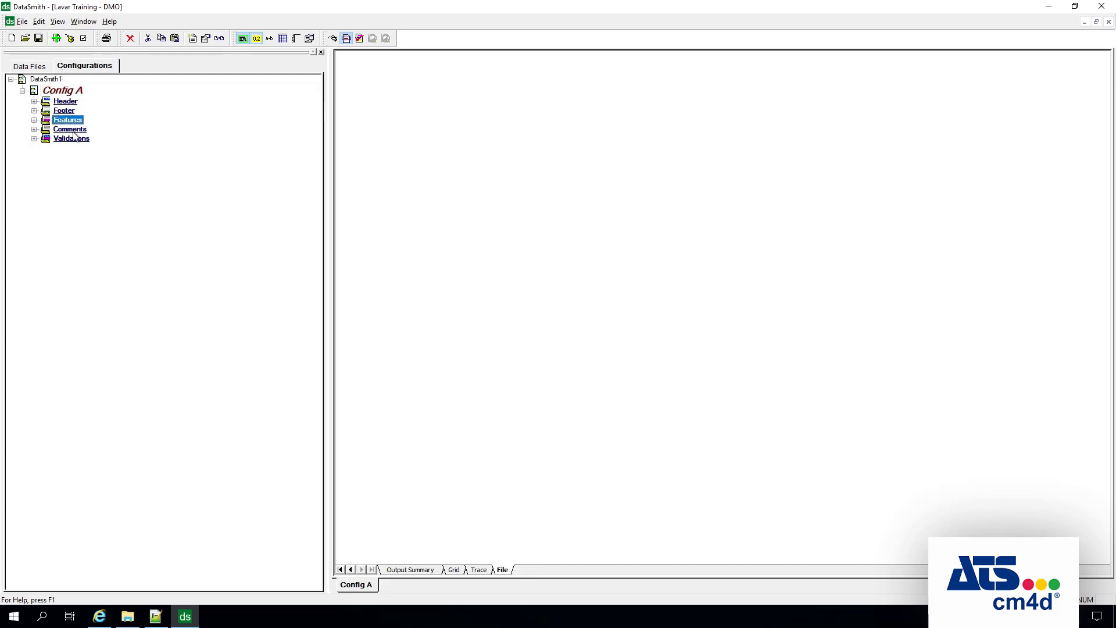
pyautogui.click(74, 129)
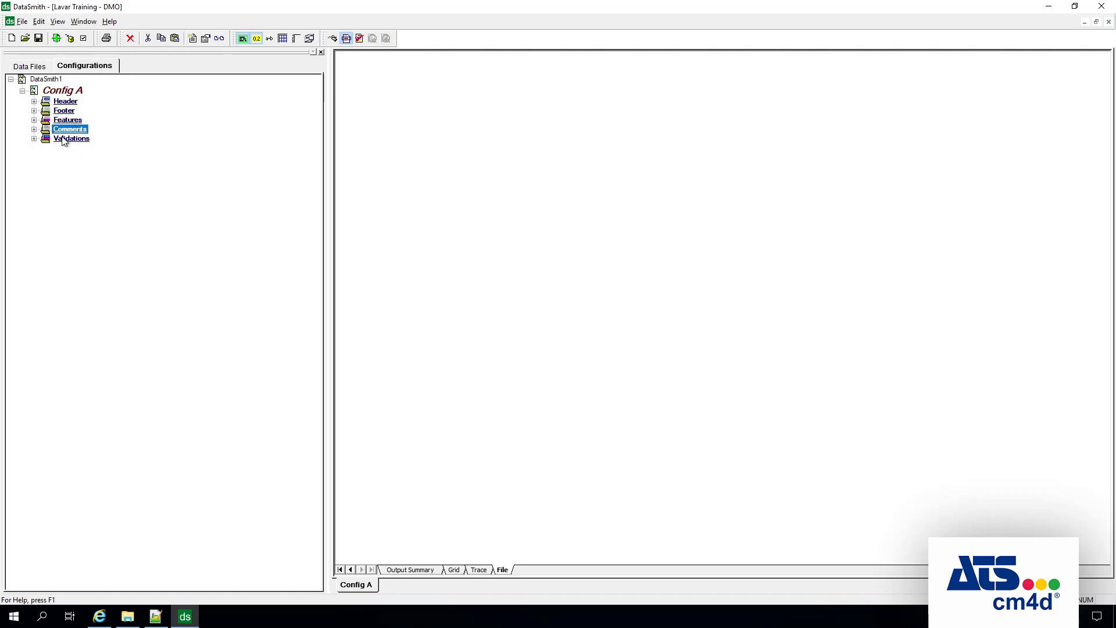
pyautogui.click(35, 102)
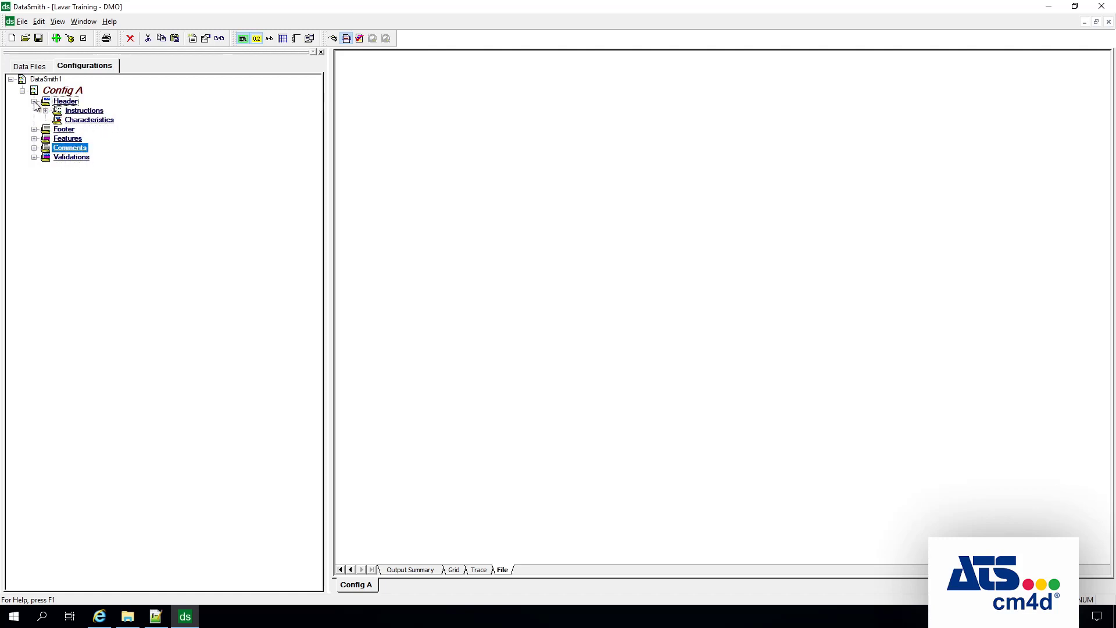
pyautogui.click(57, 111)
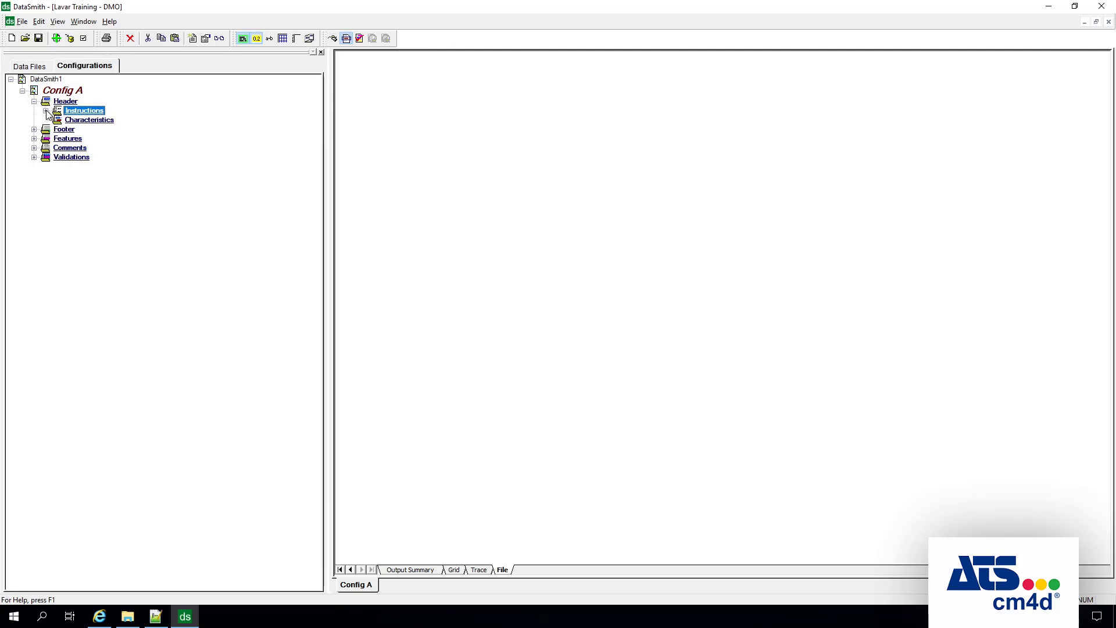
pyautogui.click(46, 110)
pyautogui.click(85, 168)
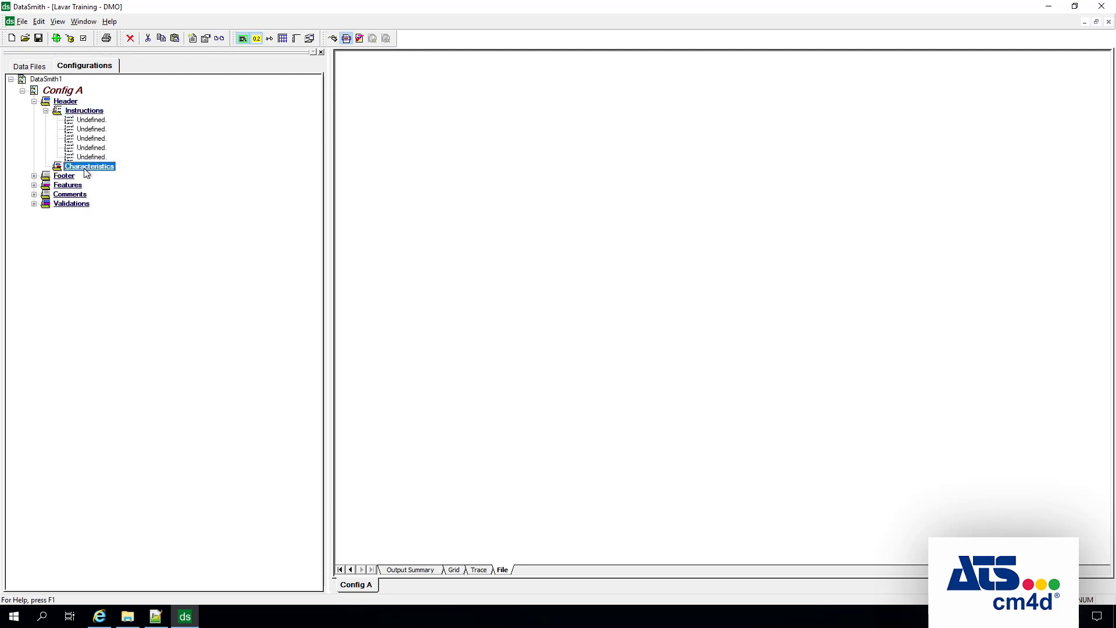
pyautogui.click(77, 113)
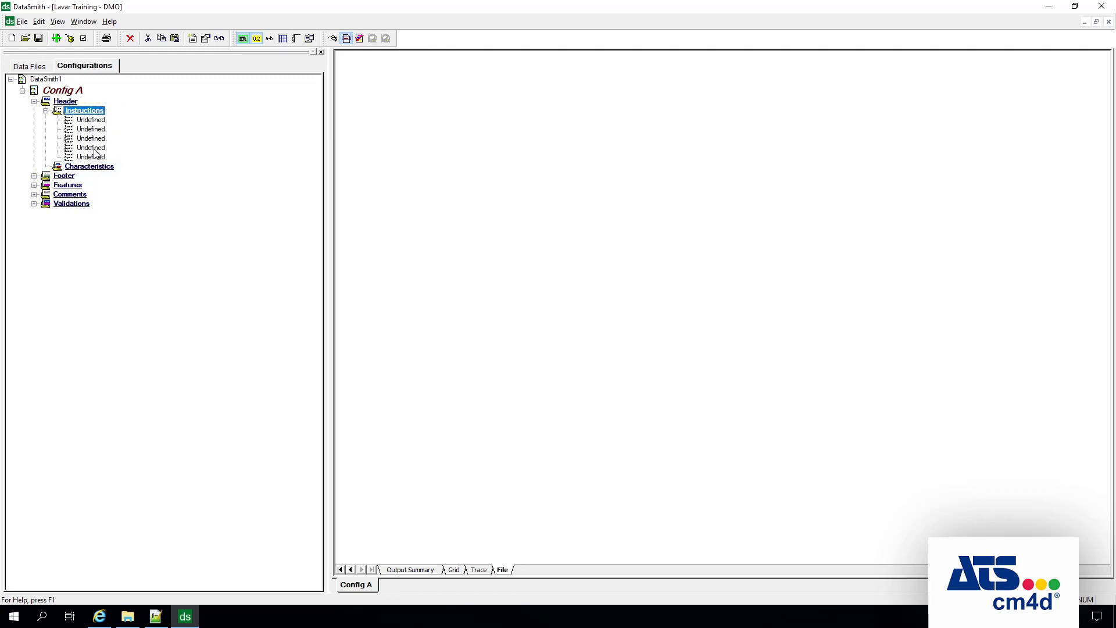
pyautogui.click(98, 168)
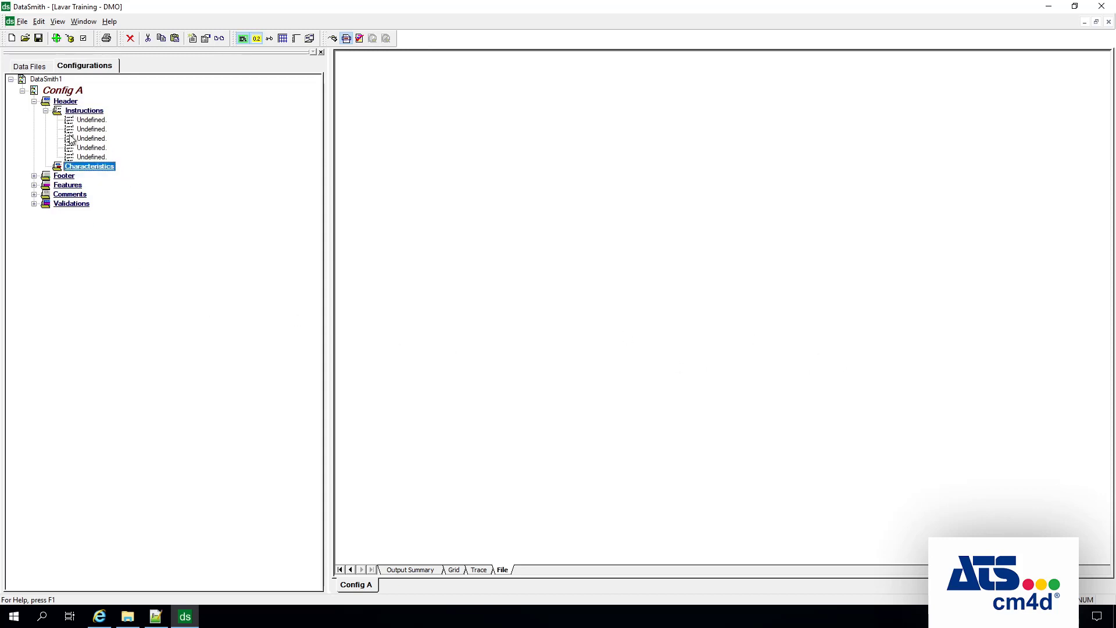
pyautogui.click(34, 102)
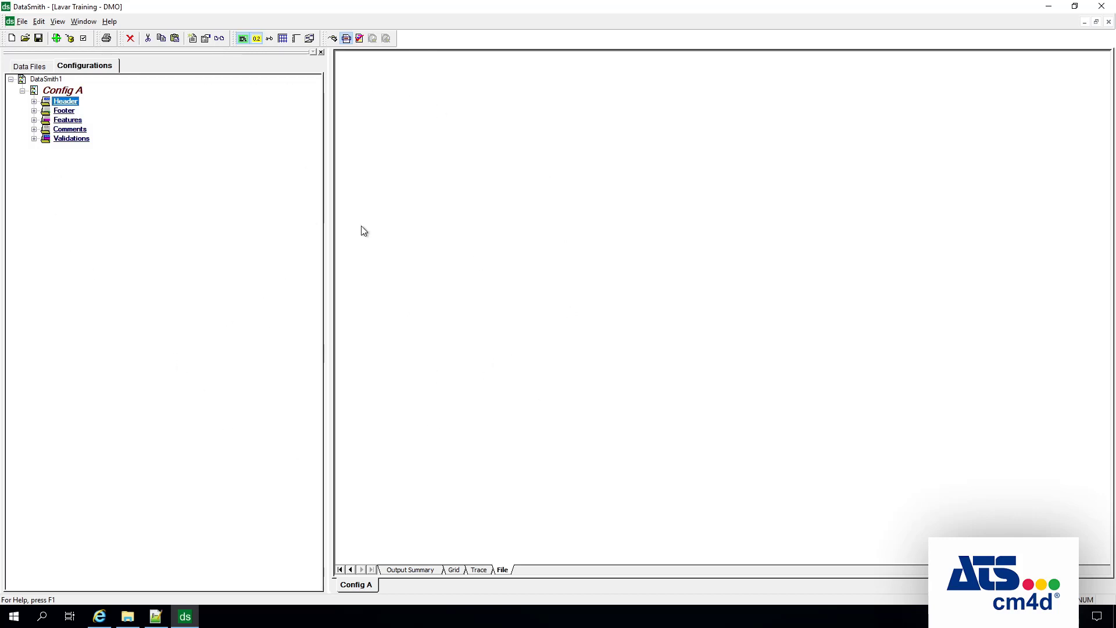
# Add the file 1035218-00-K-RC3.dmo from CM4D_Training\Data\Training Part\DMO Nominal File to Config A.
pyautogui.click(58, 39)
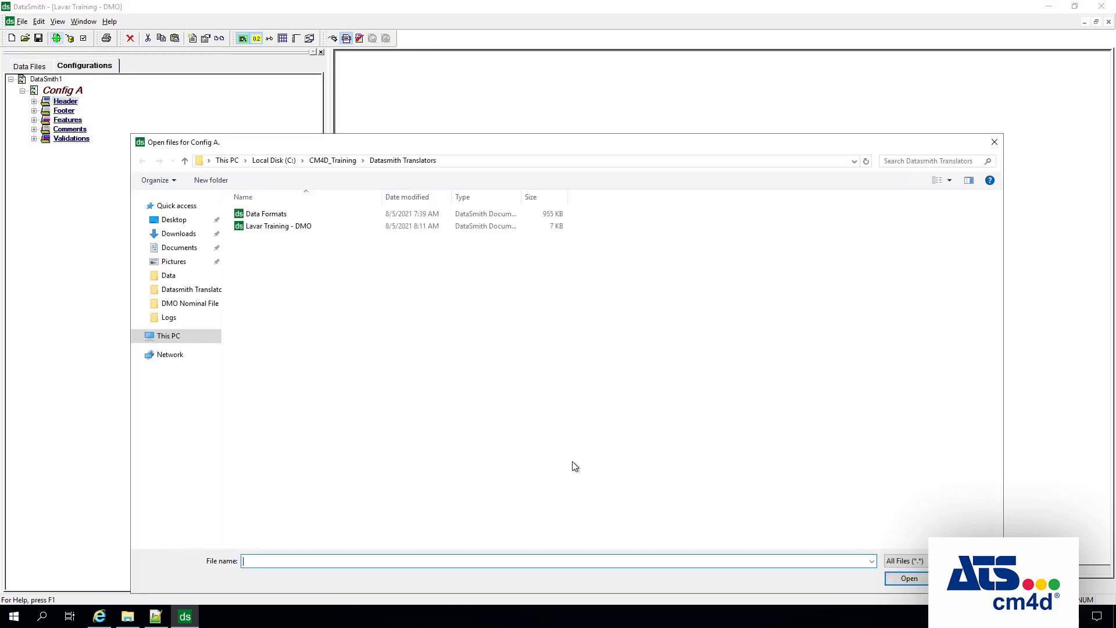
pyautogui.click(347, 162)
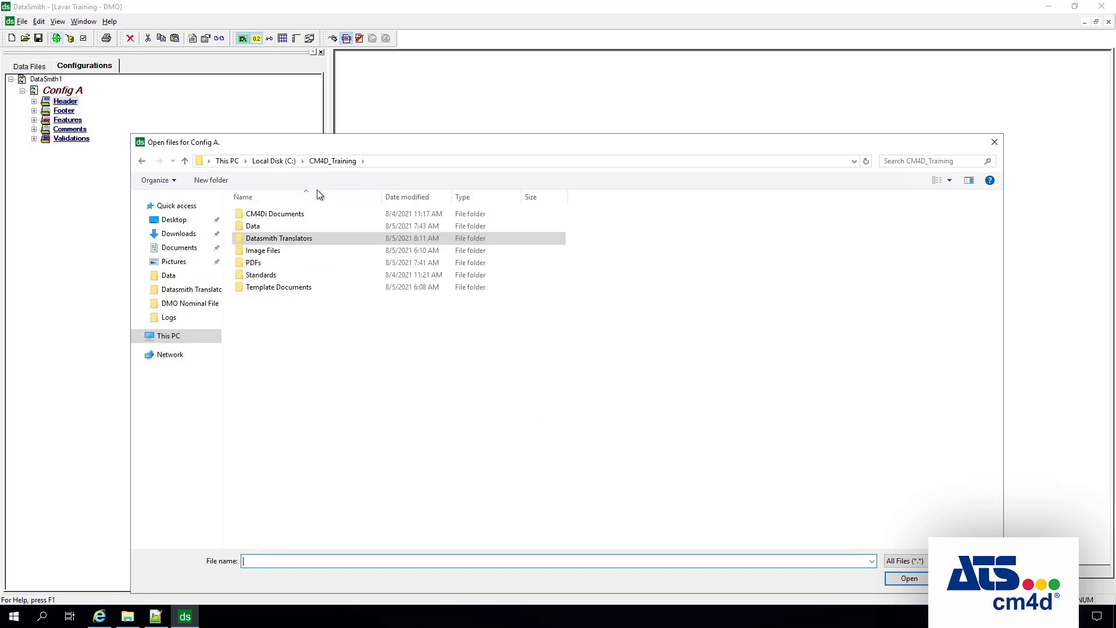
pyautogui.doubleClick(261, 229)
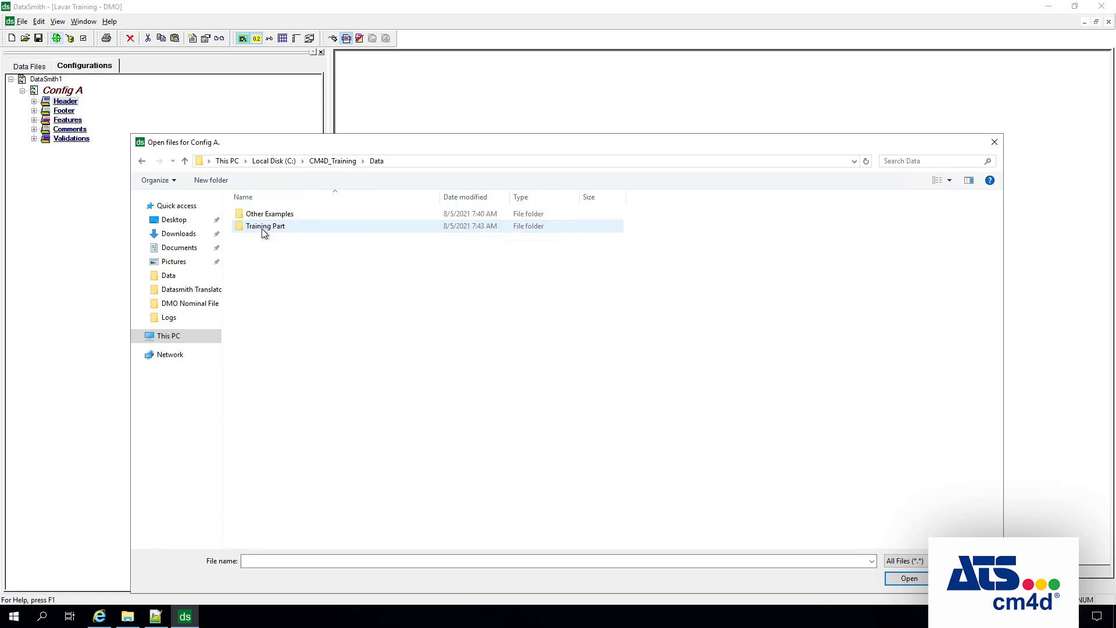
pyautogui.doubleClick(291, 228)
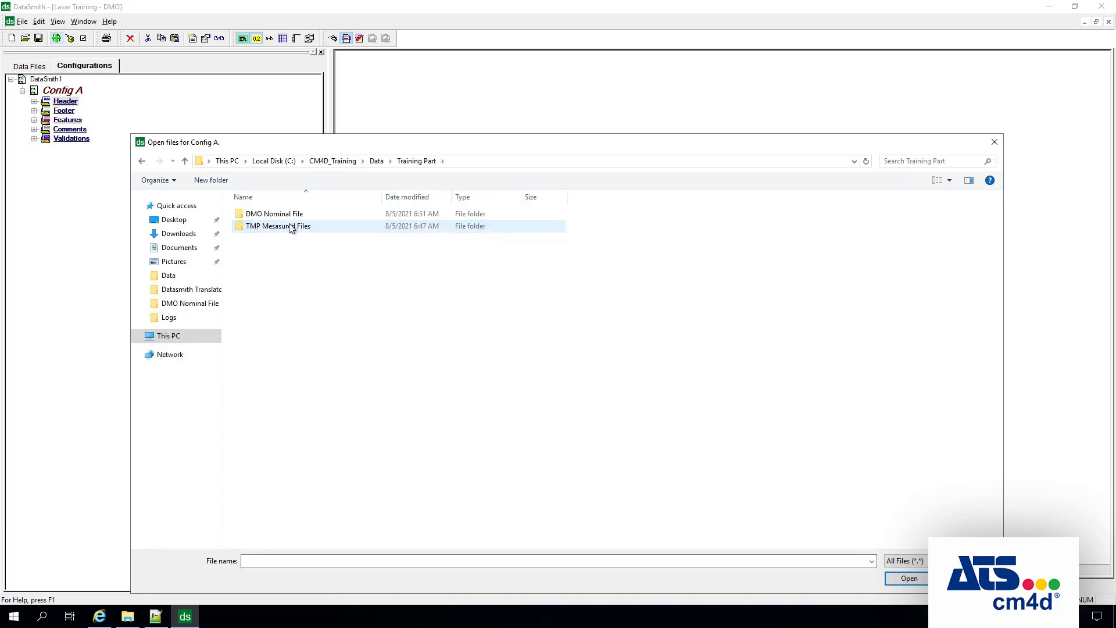
pyautogui.click(289, 215)
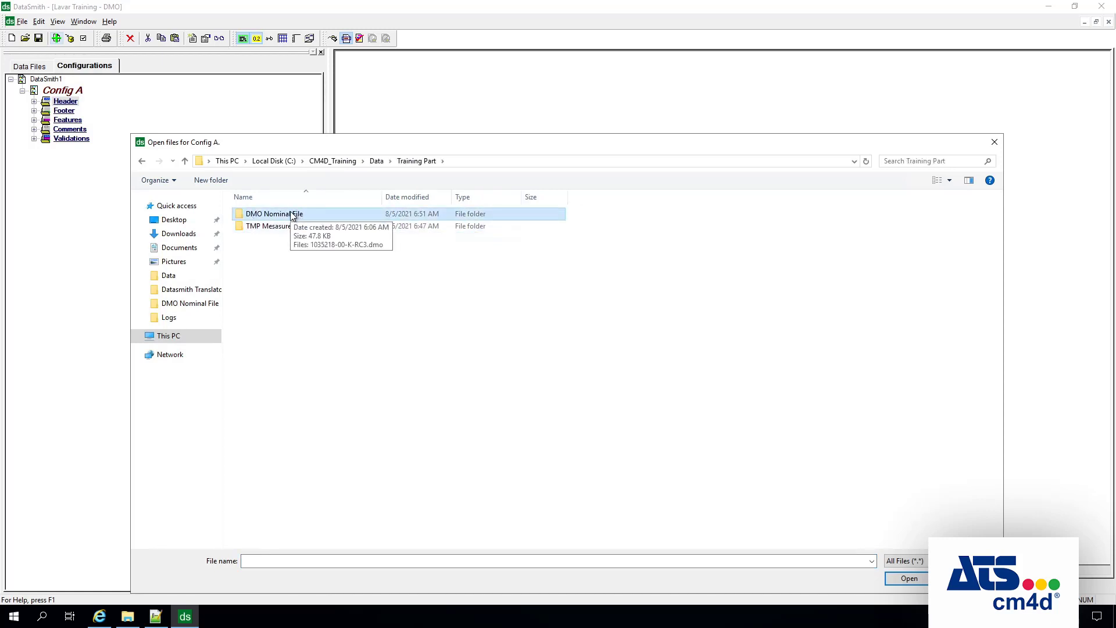
pyautogui.doubleClick(290, 215)
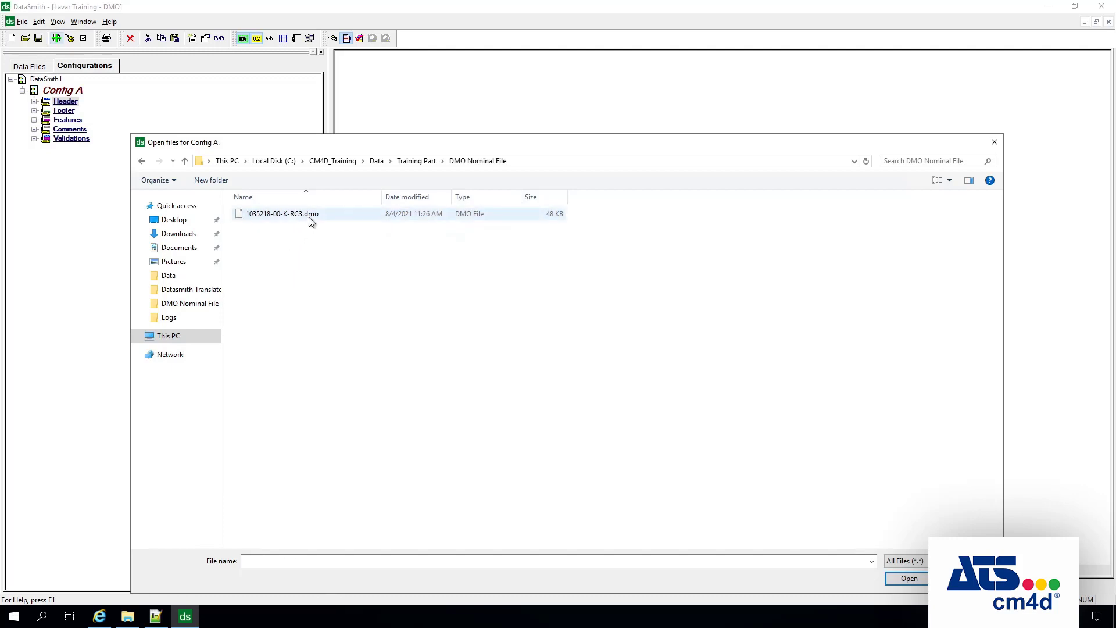
pyautogui.click(309, 218)
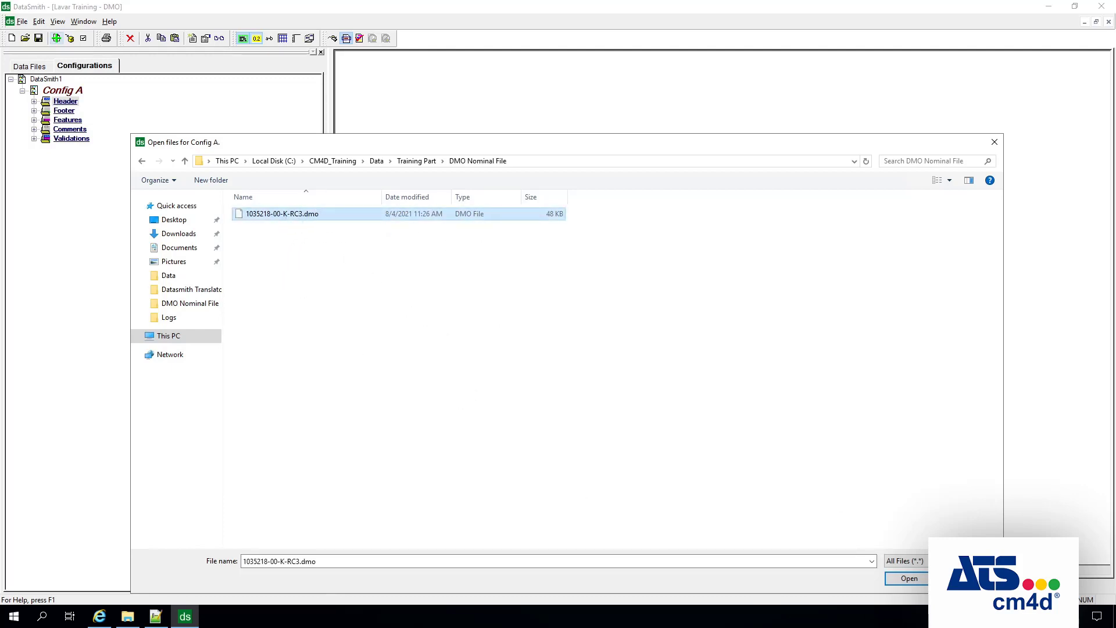
pyautogui.click(919, 579)
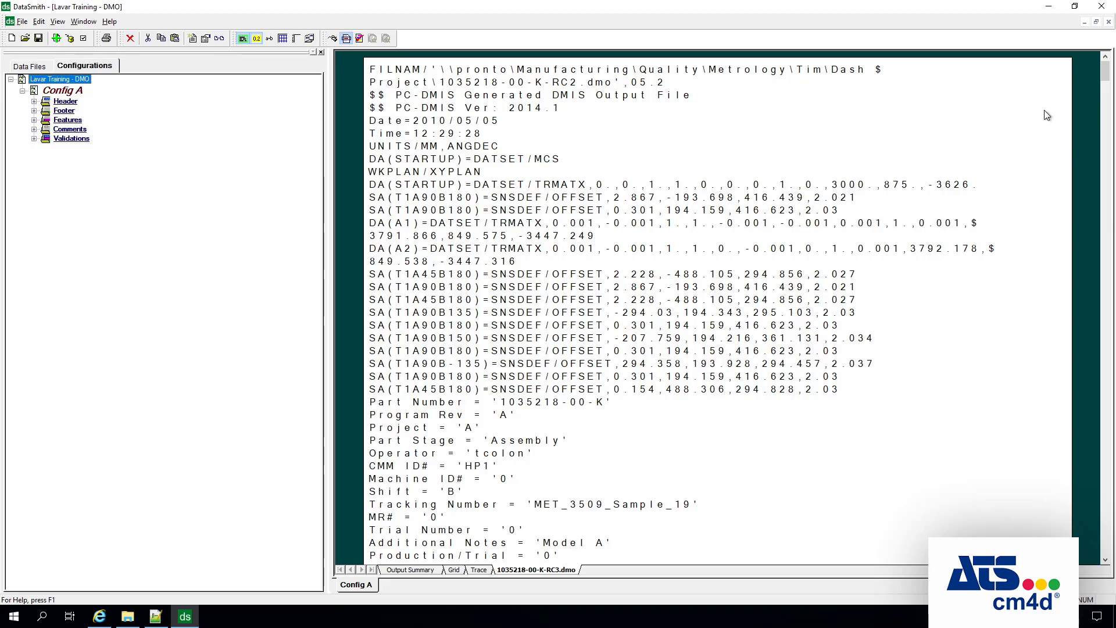
# Open a blank Notepad note beside the DMO file and write "1. Goto Beginning of Data".
pyautogui.moveTo(1108, 77)
pyautogui.mouseDown()
pyautogui.moveTo(1110, 454)
pyautogui.moveTo(1087, 505)
pyautogui.moveTo(1105, 512)
pyautogui.moveTo(1112, 65)
pyautogui.mouseUp()
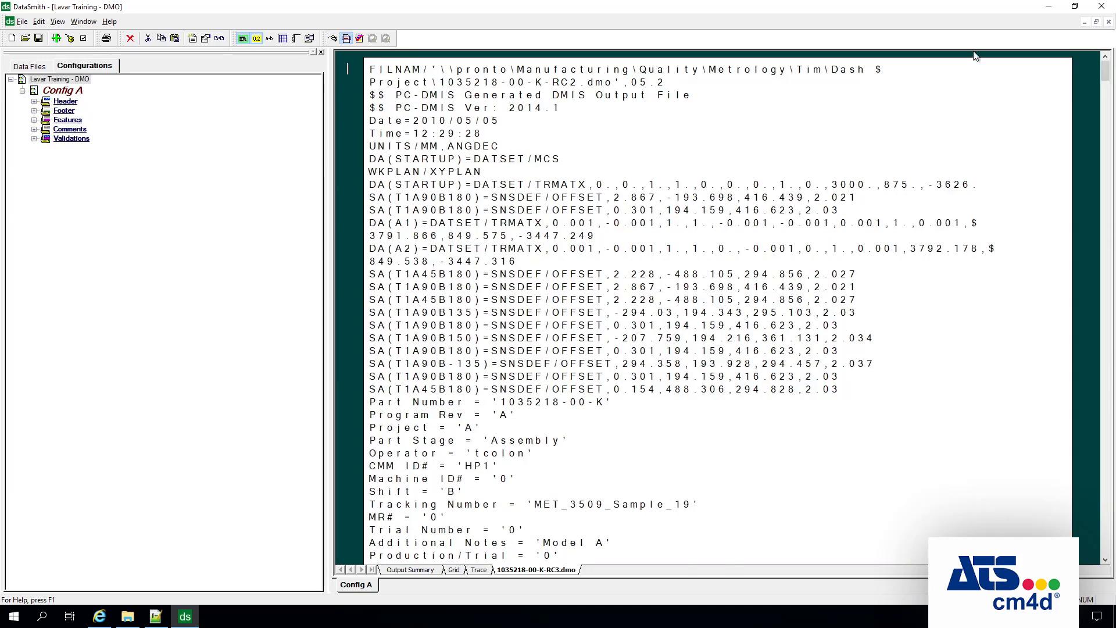
pyautogui.scroll(-12, 749, 357)
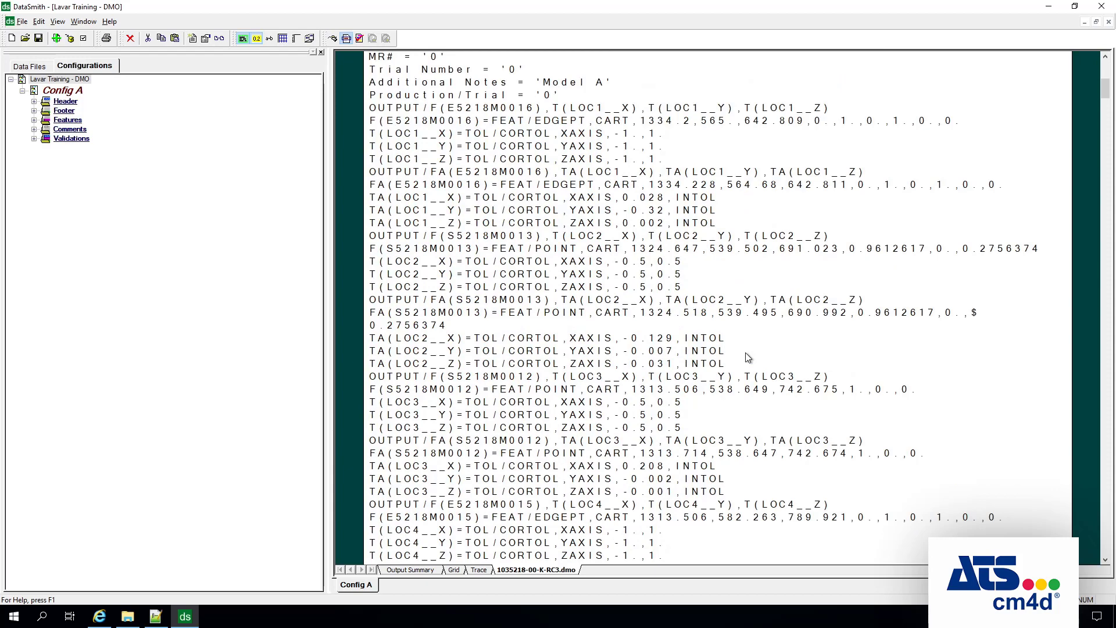
pyautogui.scroll(12, 747, 356)
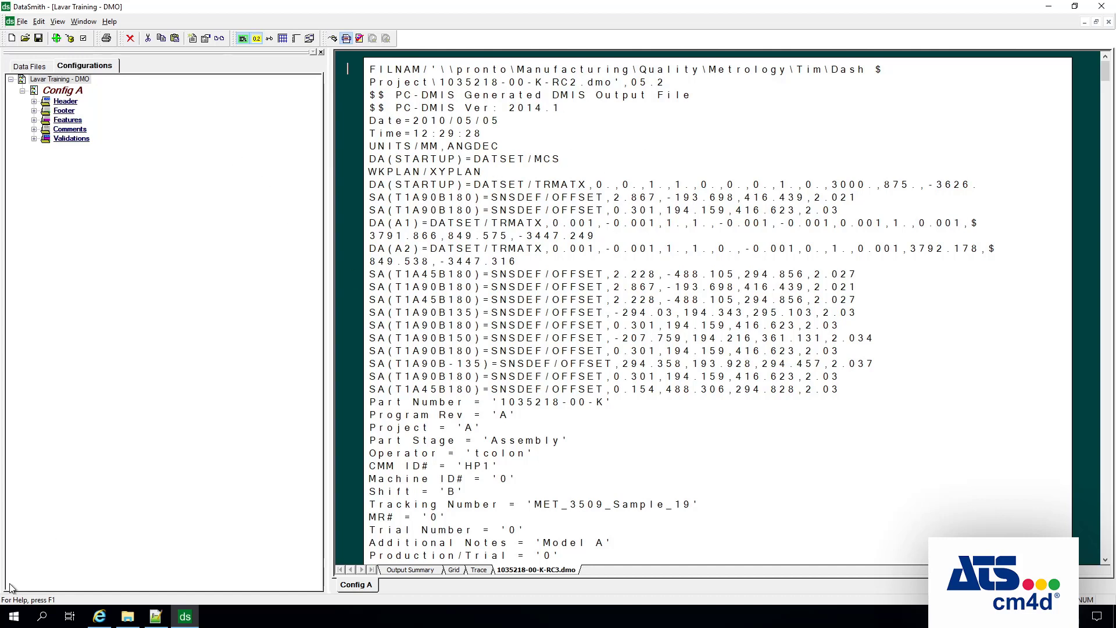
pyautogui.click(43, 614)
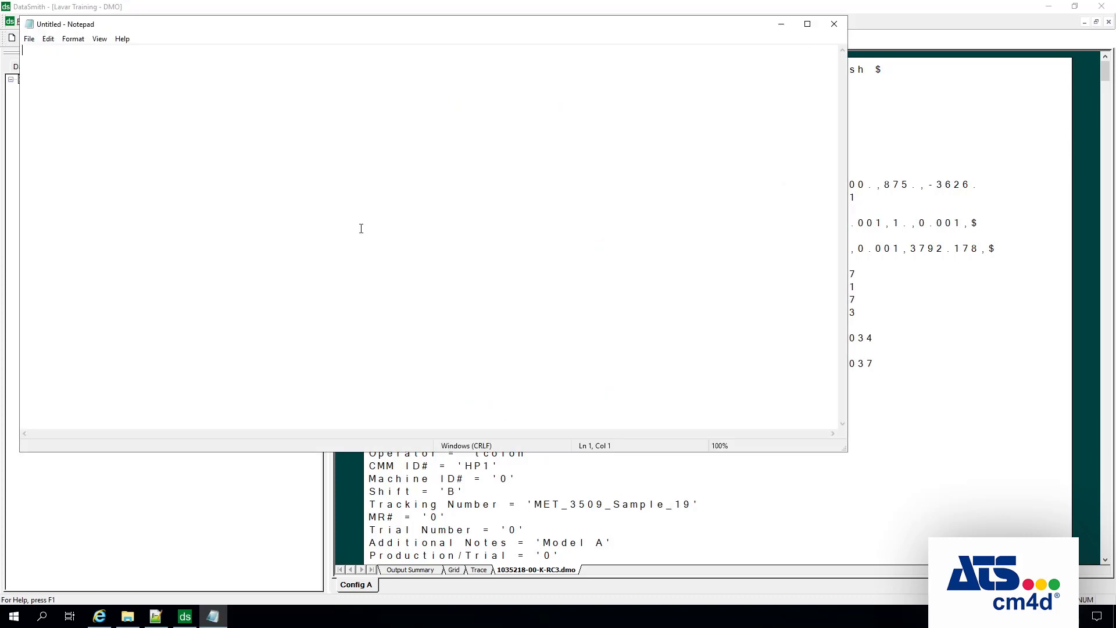
pyautogui.moveTo(181, 22); pyautogui.dragTo(431, 132)
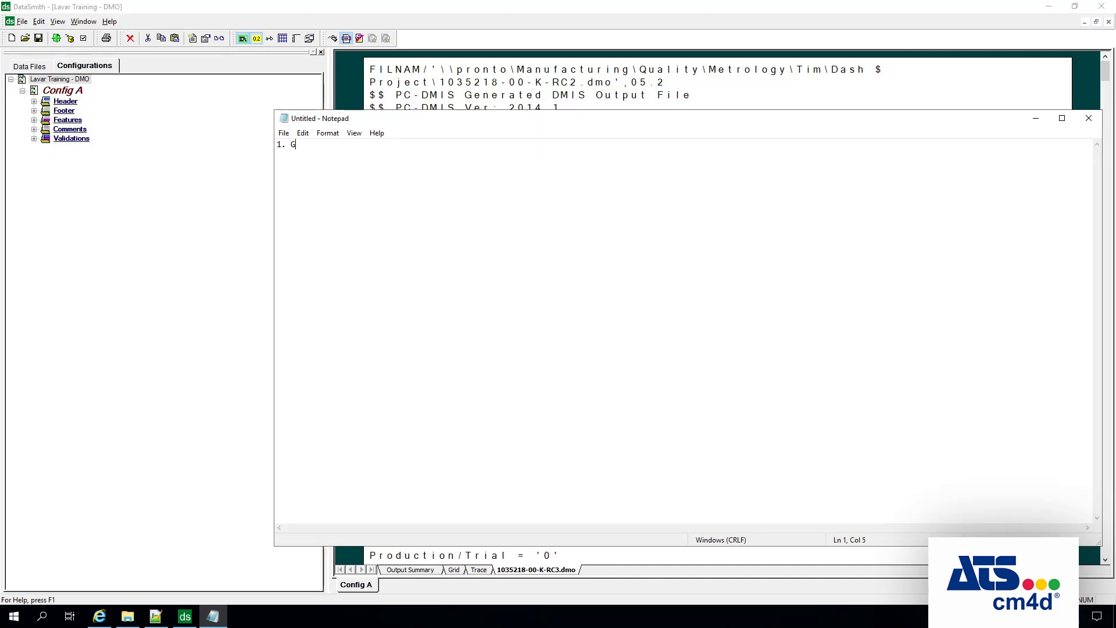
pyautogui.write('Beginning of')
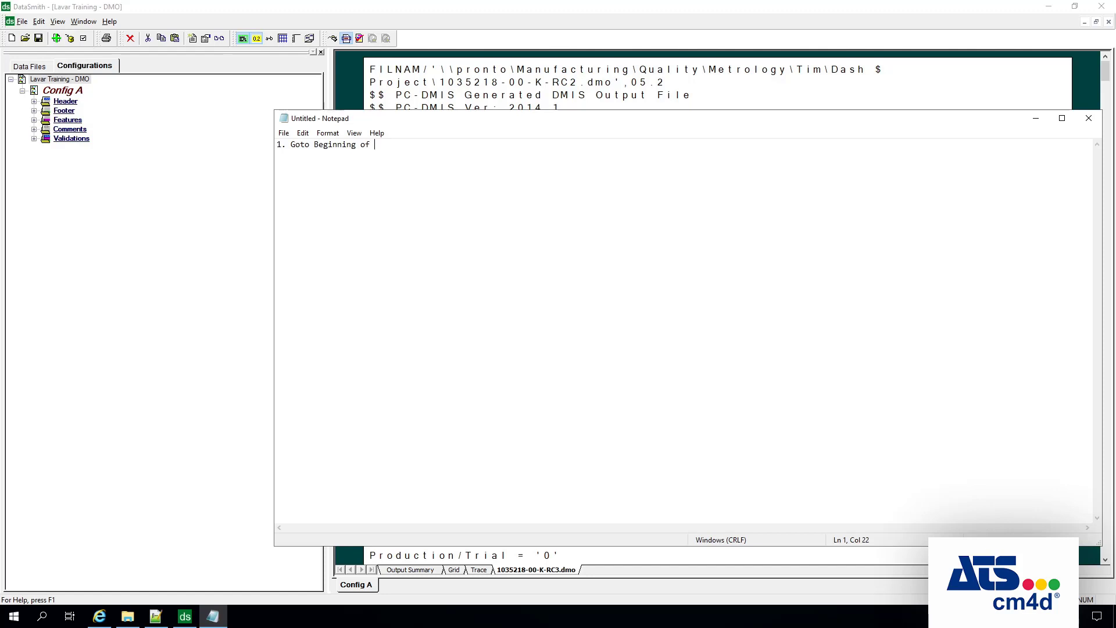
pyautogui.write(' Data 2. ')
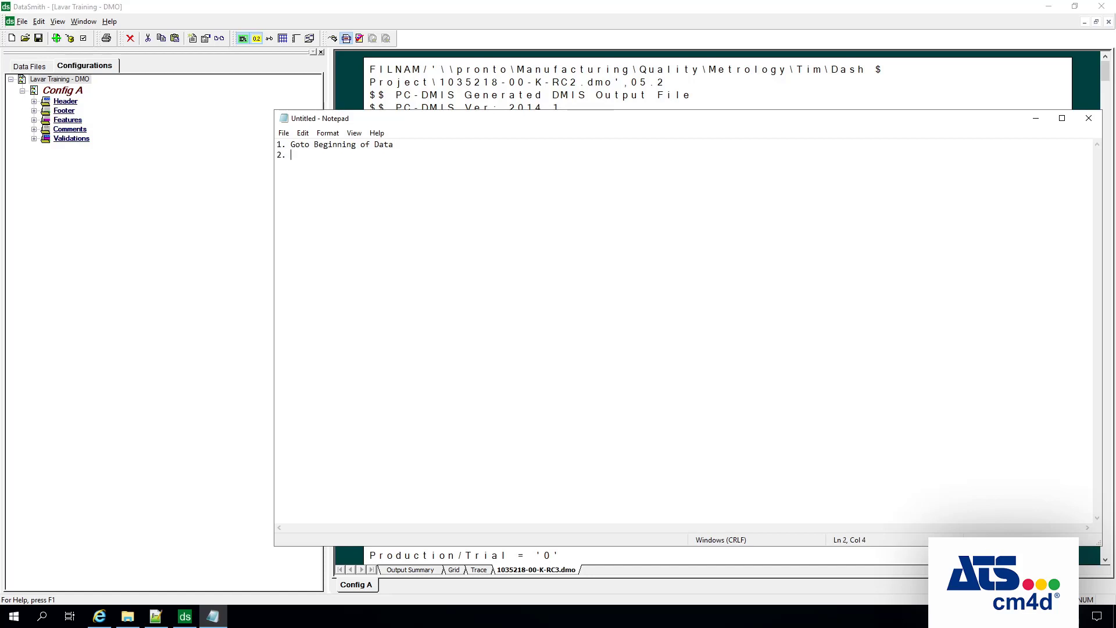
# Write "Start Scanning by creating beginning mark" as item 2 of the note.
pyautogui.write('Start Scanning')
pyautogui.press('Return')
pyautogui.click(365, 157)
pyautogui.write('by creating begi')
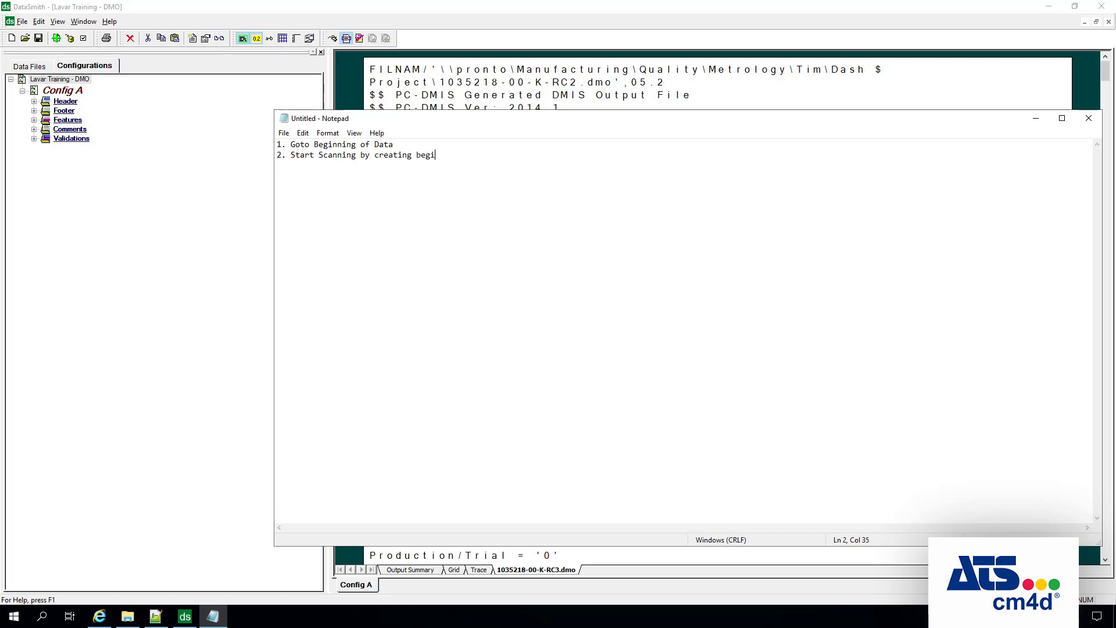
pyautogui.write('nning mark ')
# Add item 3 to the note, reading "Goto the end of Data".
pyautogui.write('3. ')
pyautogui.write('Go')
pyautogui.write('to')
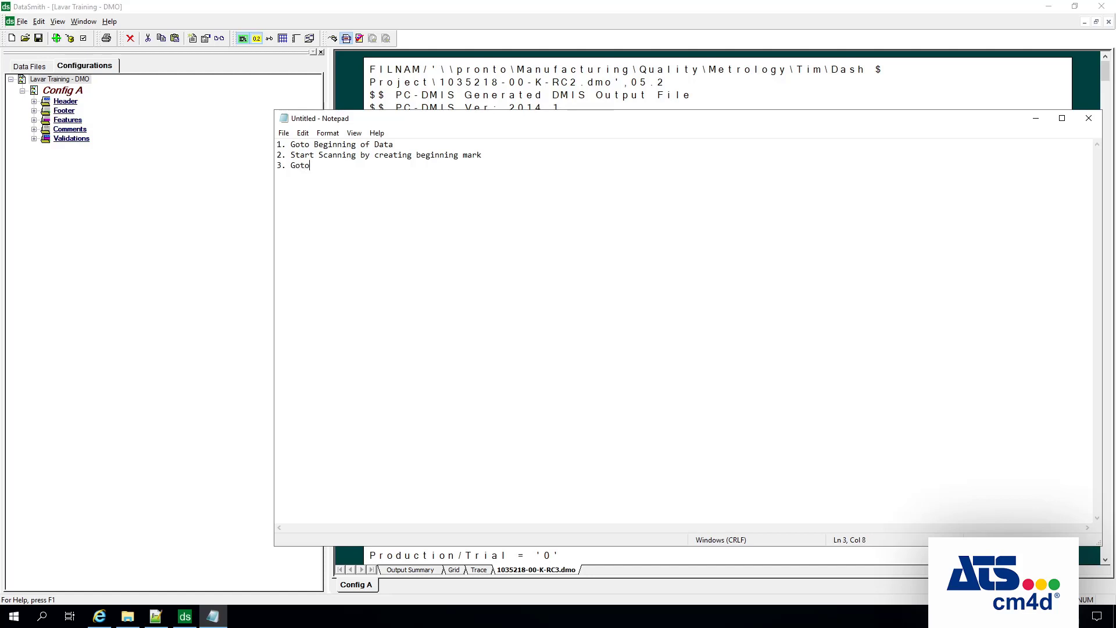
pyautogui.write(' the')
pyautogui.write('end of Da')
pyautogui.write('ot')
pyautogui.press('BackSpace')
pyautogui.press('BackSpace')
# Write item 4, "Stop Marking Data with and end mark", and minimize the note to return to DataSmith.
pyautogui.write('S')
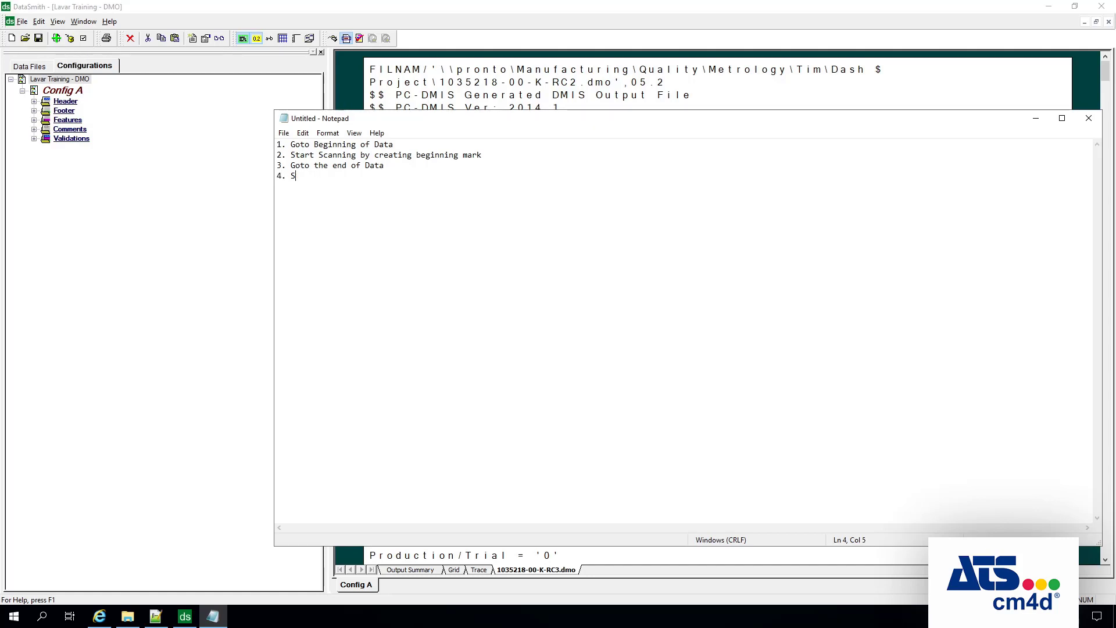
pyautogui.write('top Marking Data with adn')
pyautogui.press('BackSpace')
pyautogui.write('n')
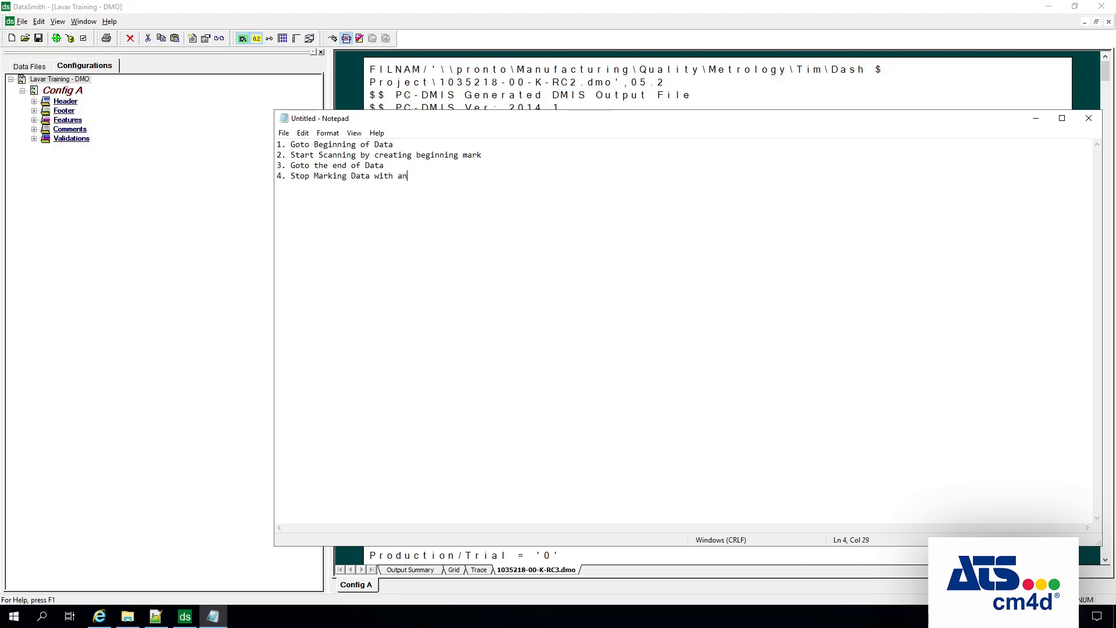
pyautogui.write('d end mark')
pyautogui.click(1035, 121)
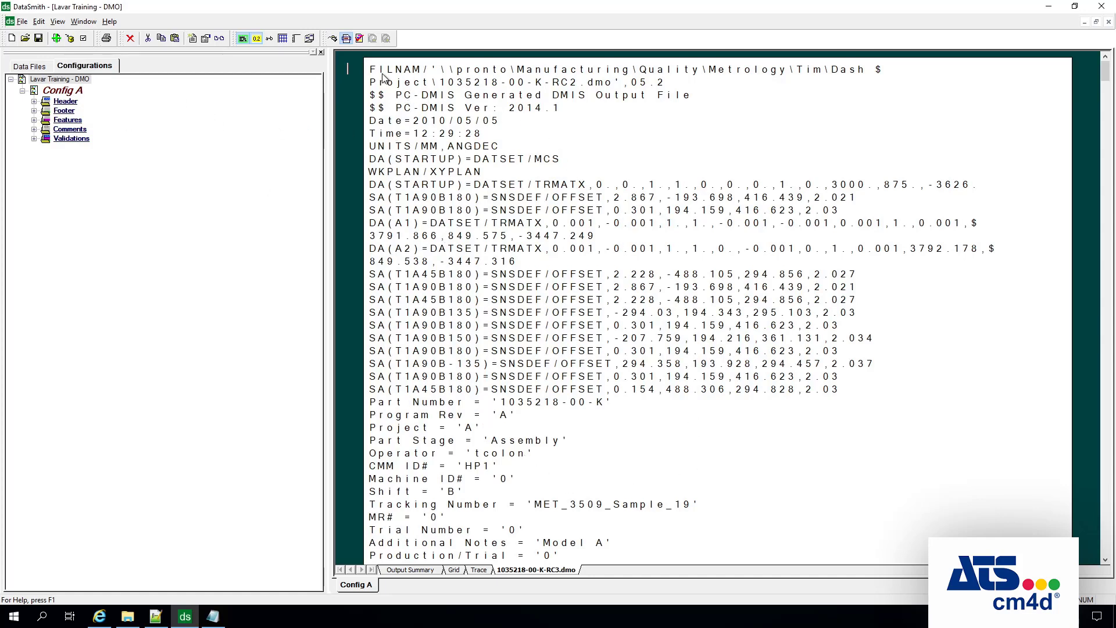
# Examine the DMO file's header lines, from FILNAM through Production/Trial, and where the feature output begins.
pyautogui.scroll(-3, 462, 289)
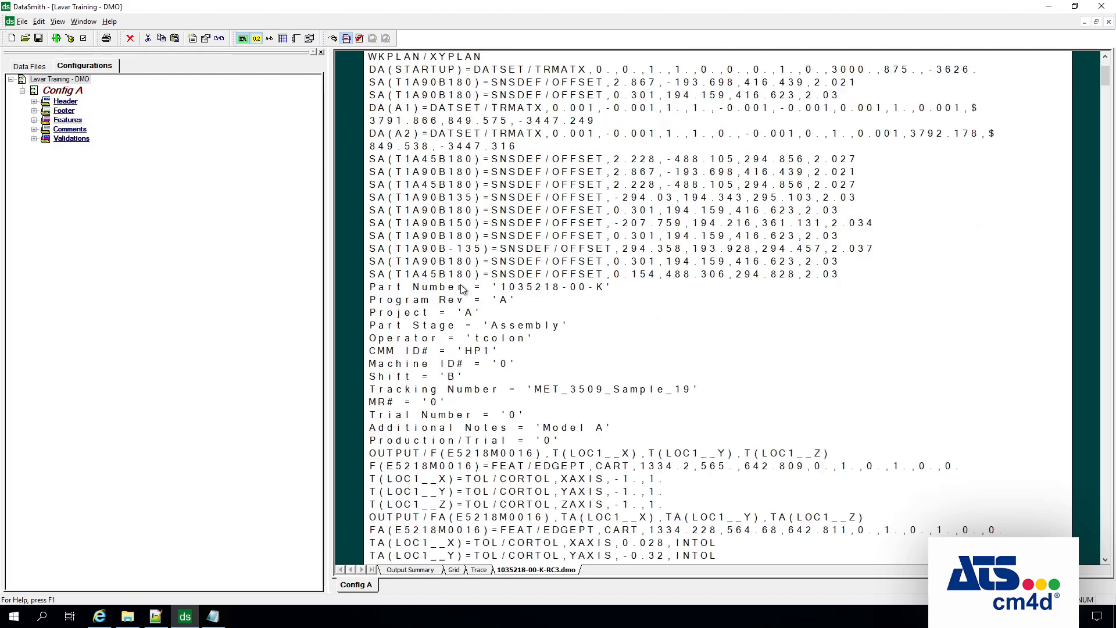
pyautogui.scroll(-2, 448, 142)
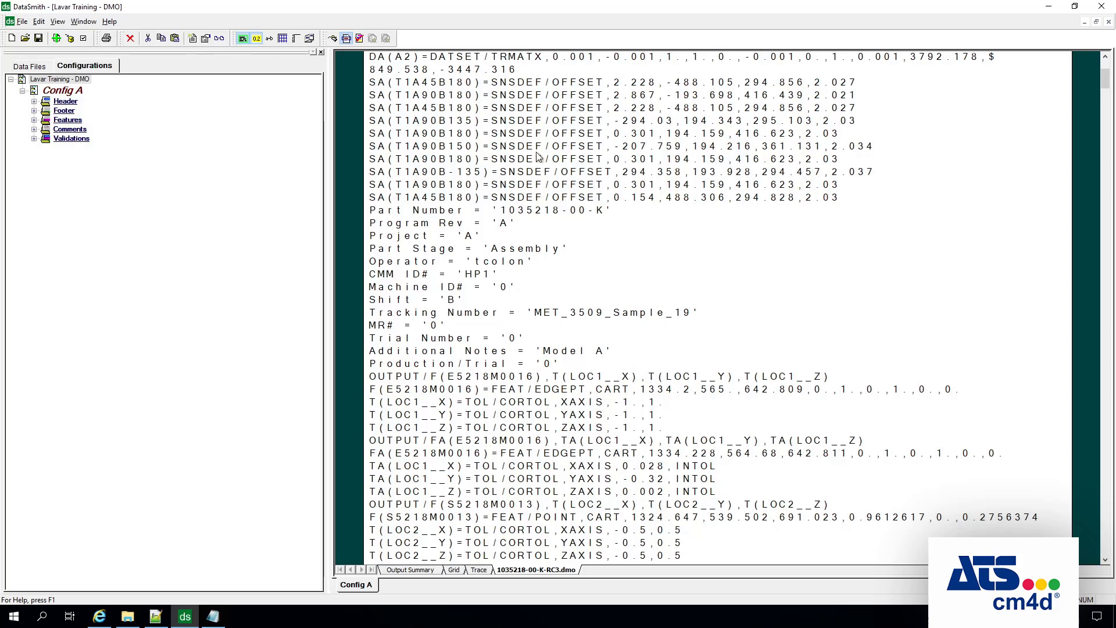
pyautogui.scroll(5, 639, 291)
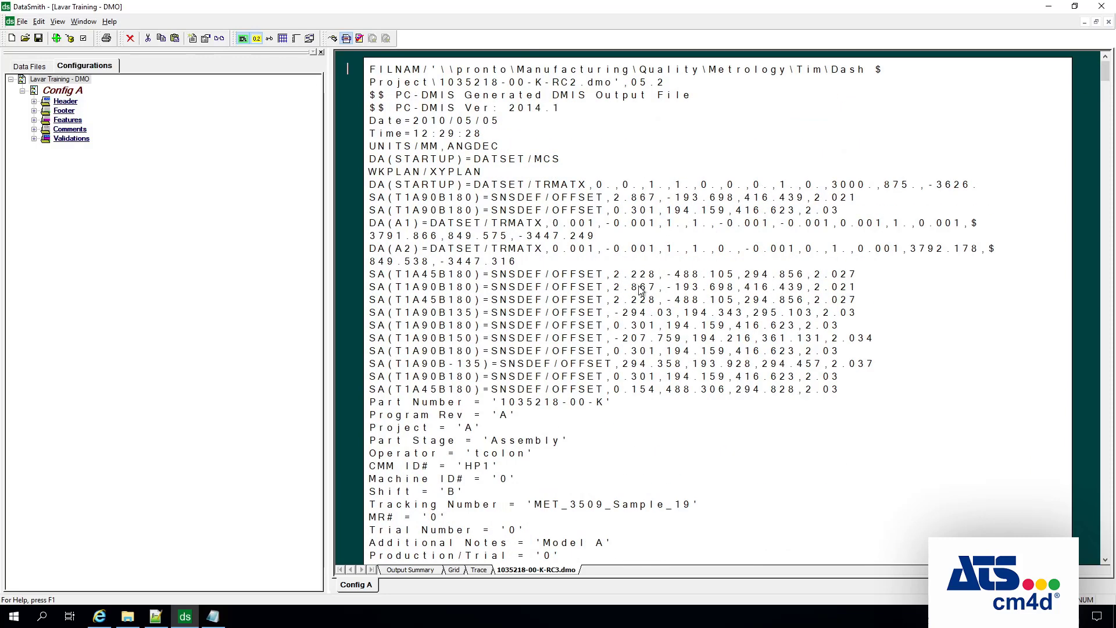
pyautogui.scroll(-3, 669, 175)
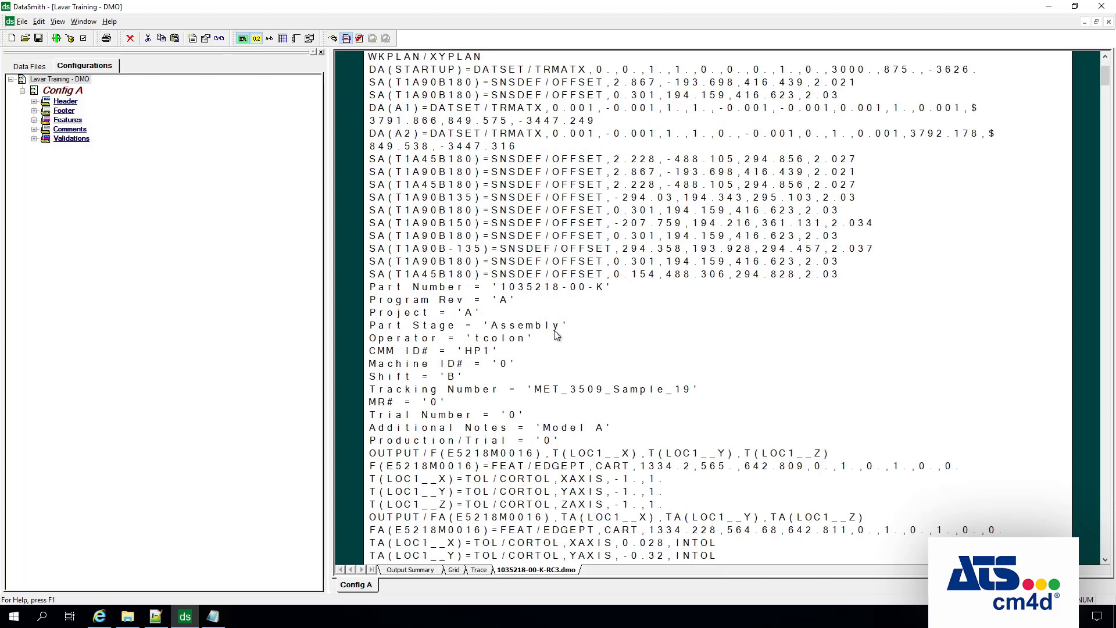
pyautogui.scroll(-4, 540, 378)
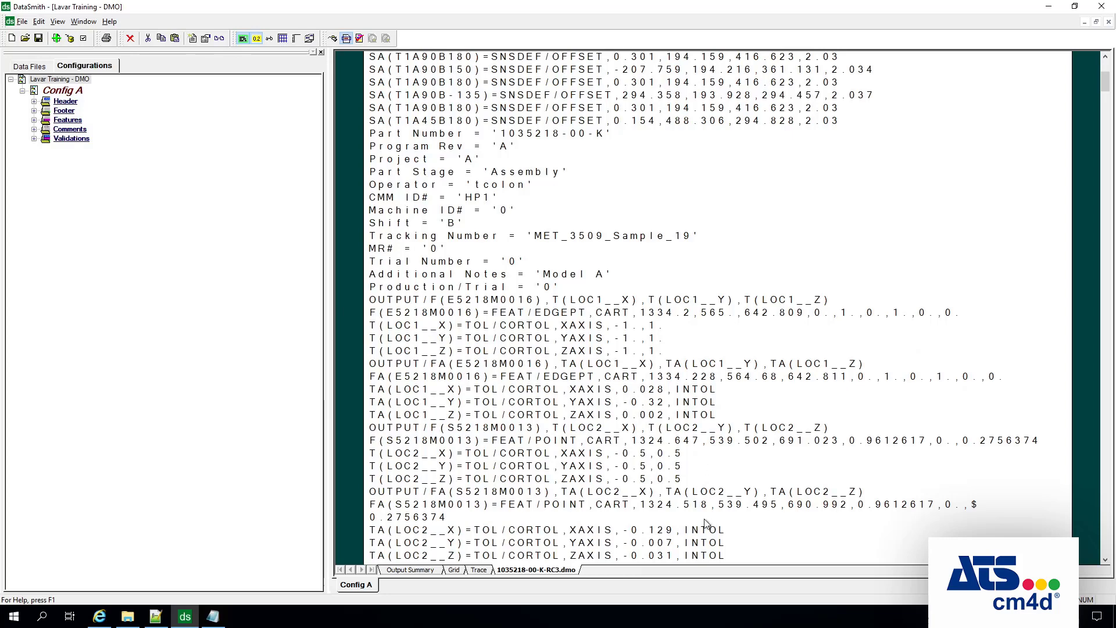
pyautogui.scroll(5, 567, 345)
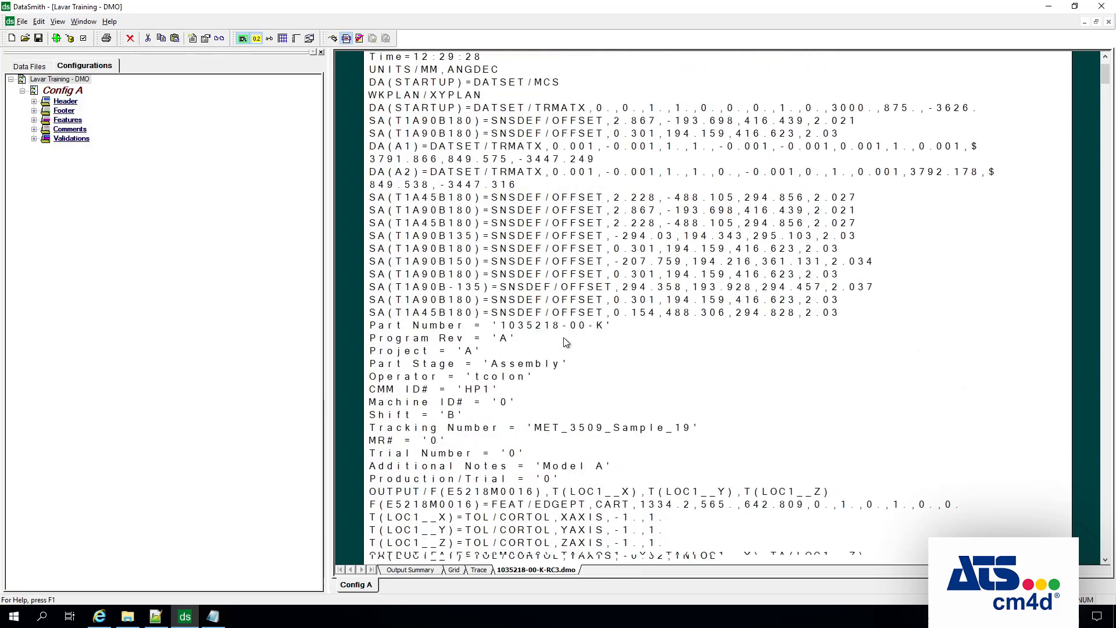
pyautogui.scroll(2, 564, 344)
pyautogui.scroll(-2, 552, 346)
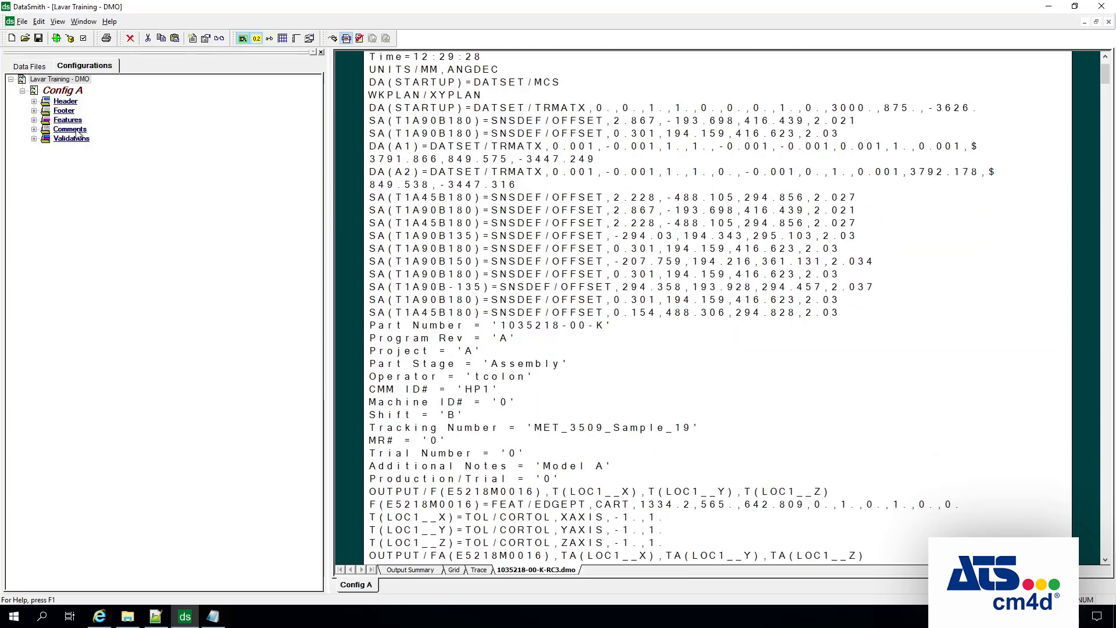
# Expand Config A's Header and select the first undefined entry under its Instructions.
pyautogui.click(66, 102)
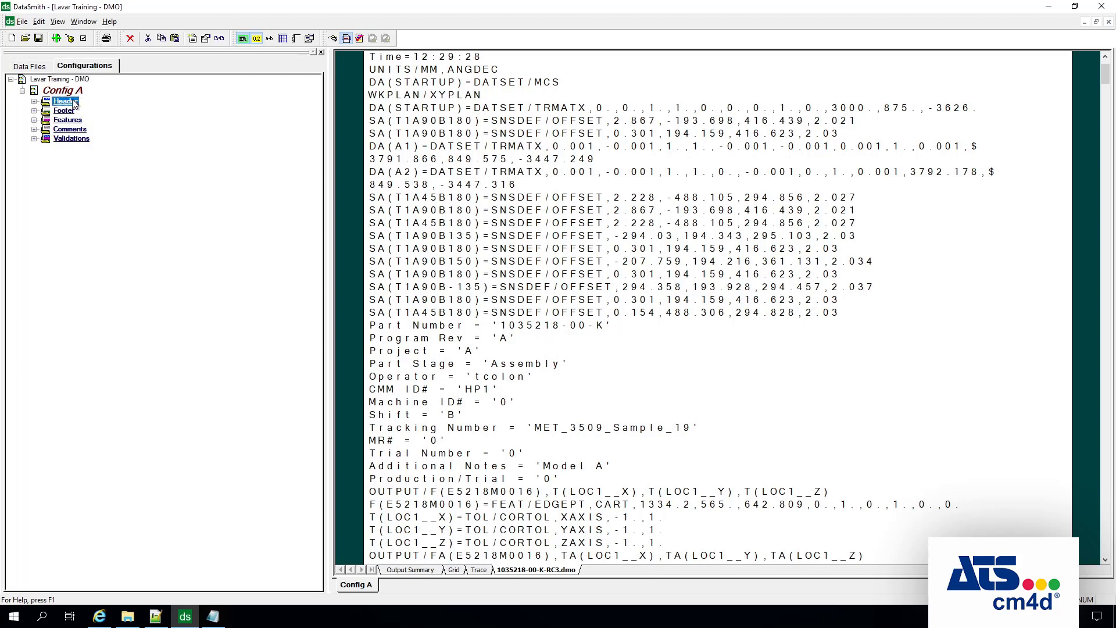
pyautogui.click(34, 102)
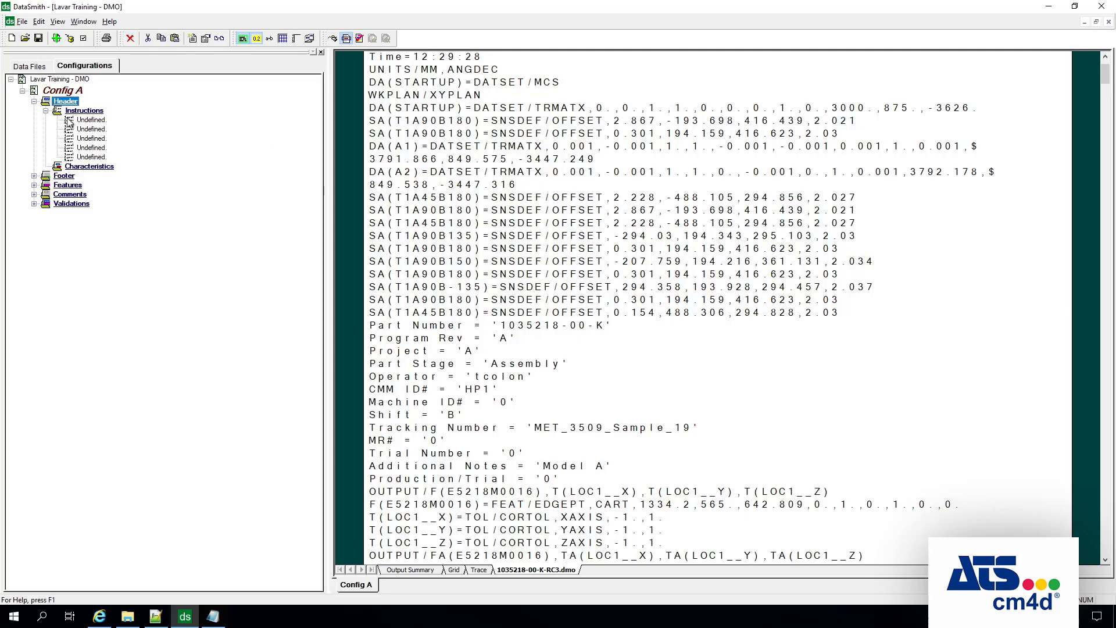
pyautogui.scroll(2, 714, 302)
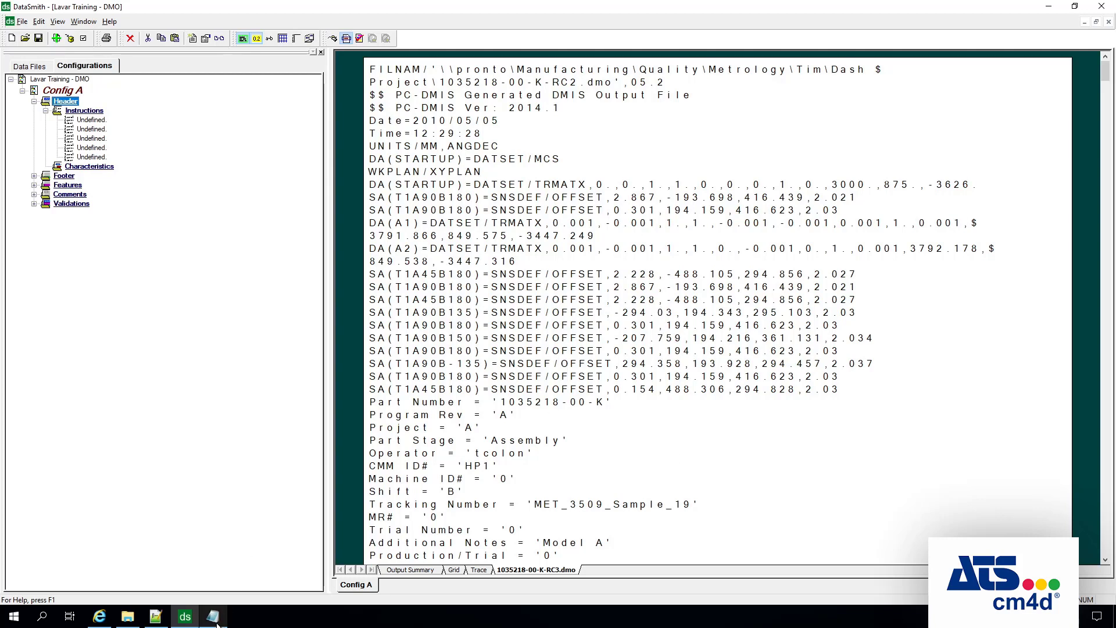
pyautogui.click(87, 122)
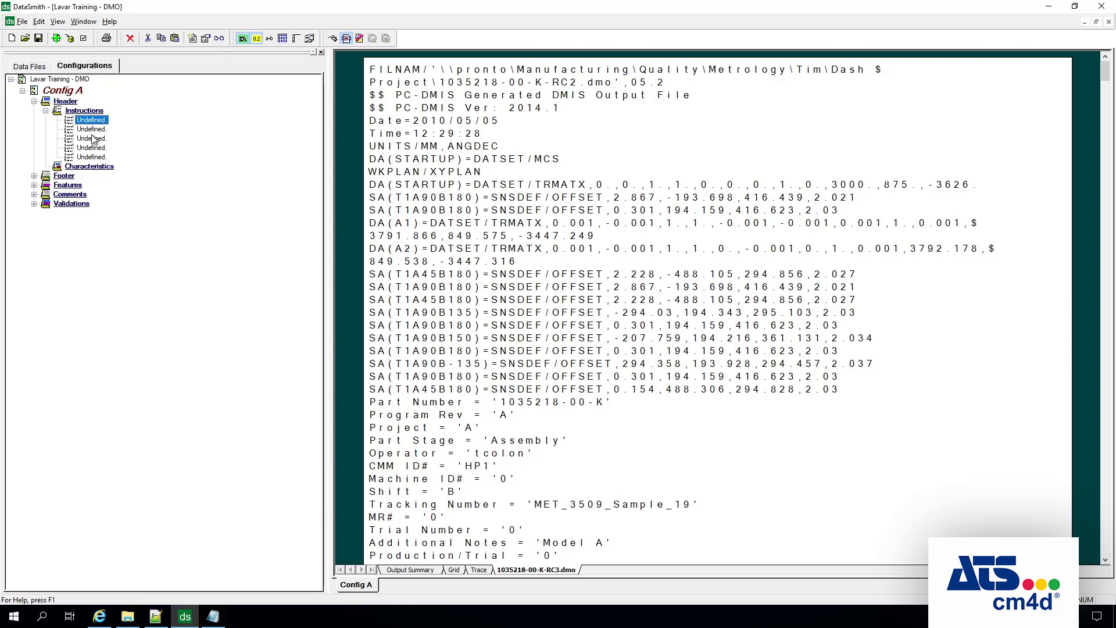
pyautogui.click(89, 142)
pyautogui.click(95, 129)
pyautogui.click(99, 121)
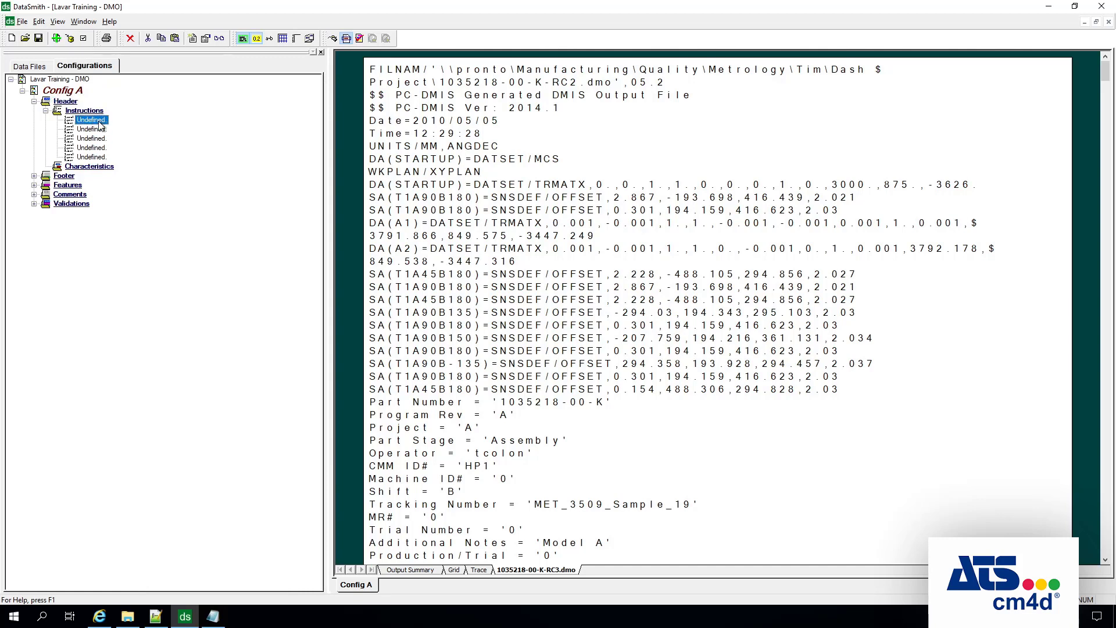
# Switch to Notepad to review the four planned instructions, and return to DataSmith.
pyautogui.click(213, 616)
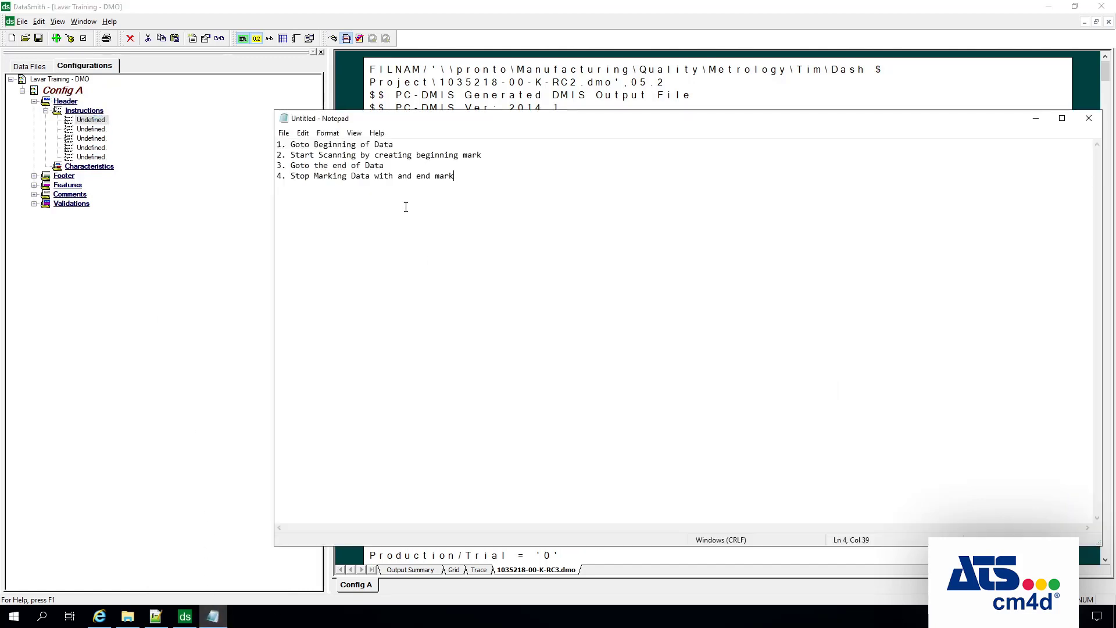
pyautogui.moveTo(454, 176); pyautogui.dragTo(279, 144)
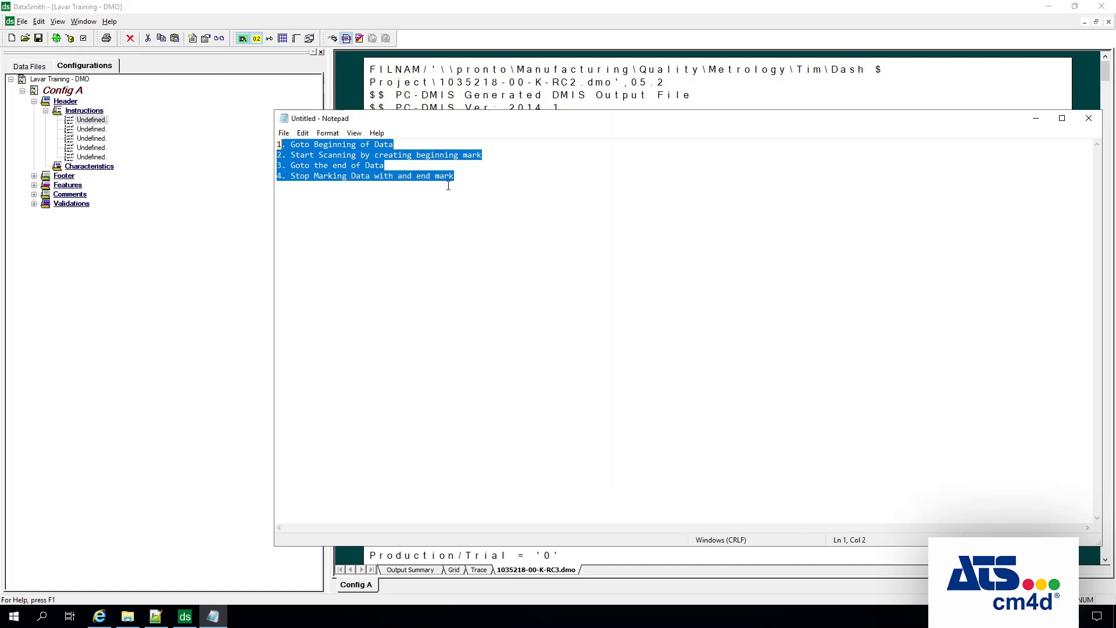
pyautogui.click(1034, 121)
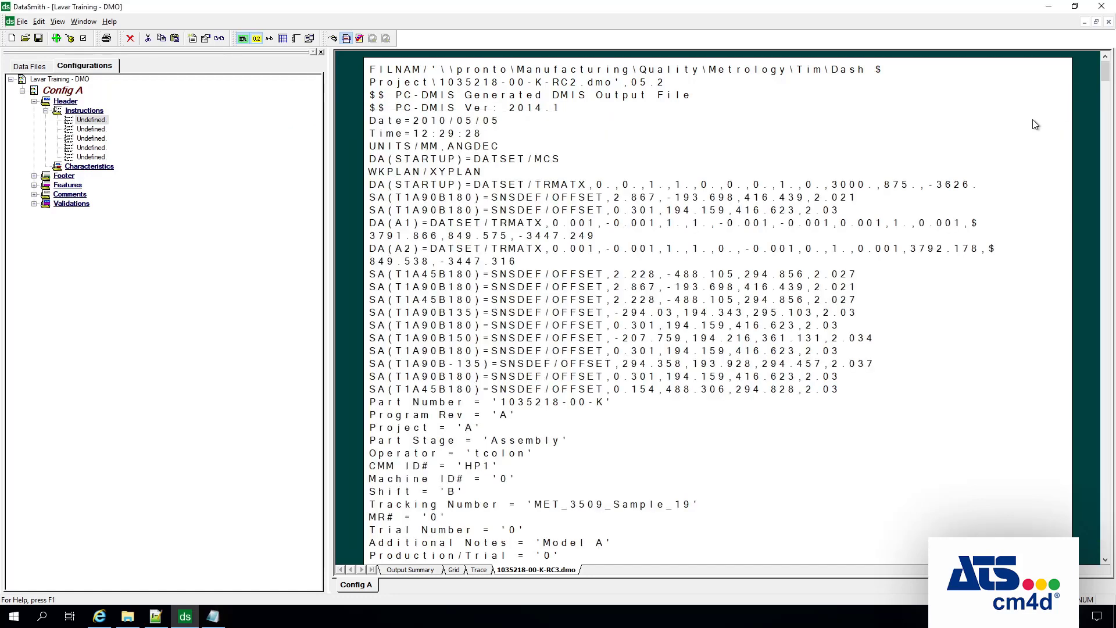
# Define the first Header instruction as "Go to the begin of the line" and commit it.
pyautogui.click(91, 120)
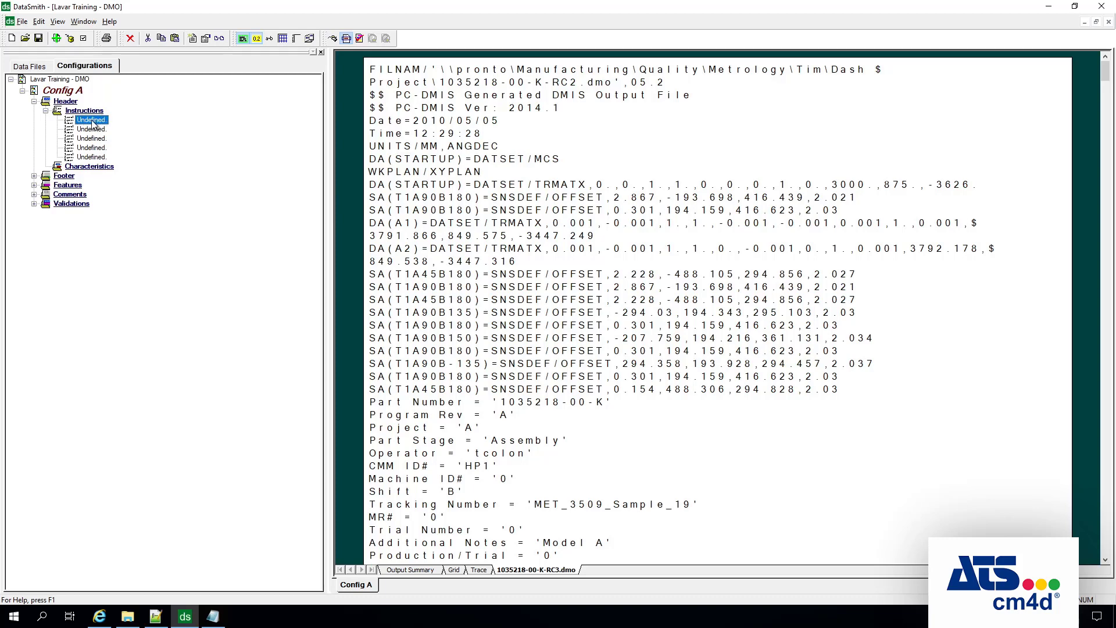
pyautogui.click(92, 122)
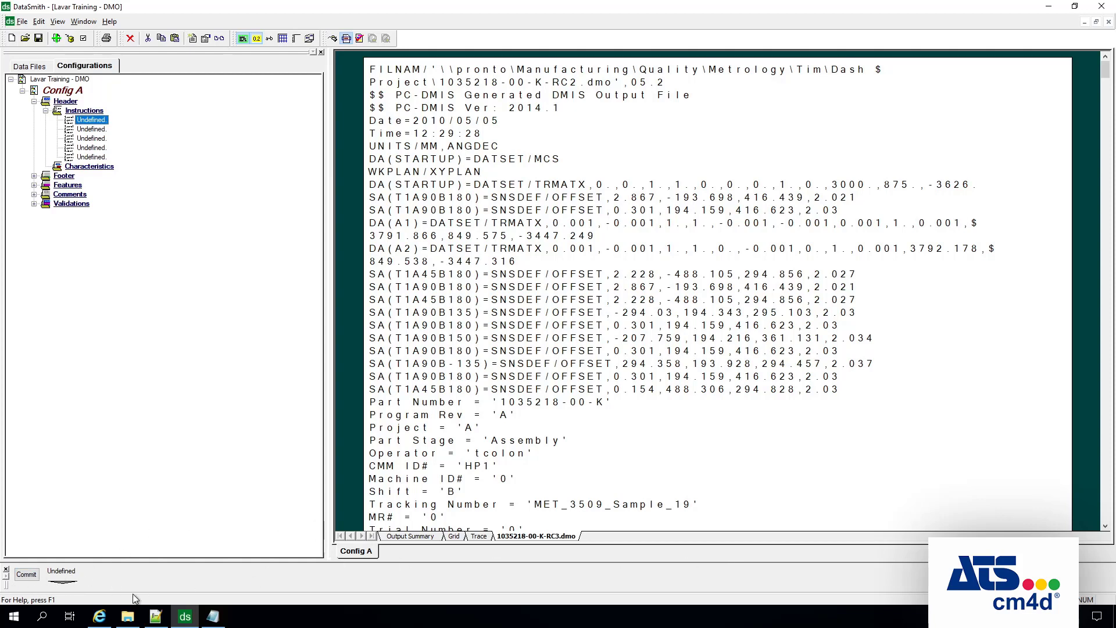
pyautogui.click(60, 578)
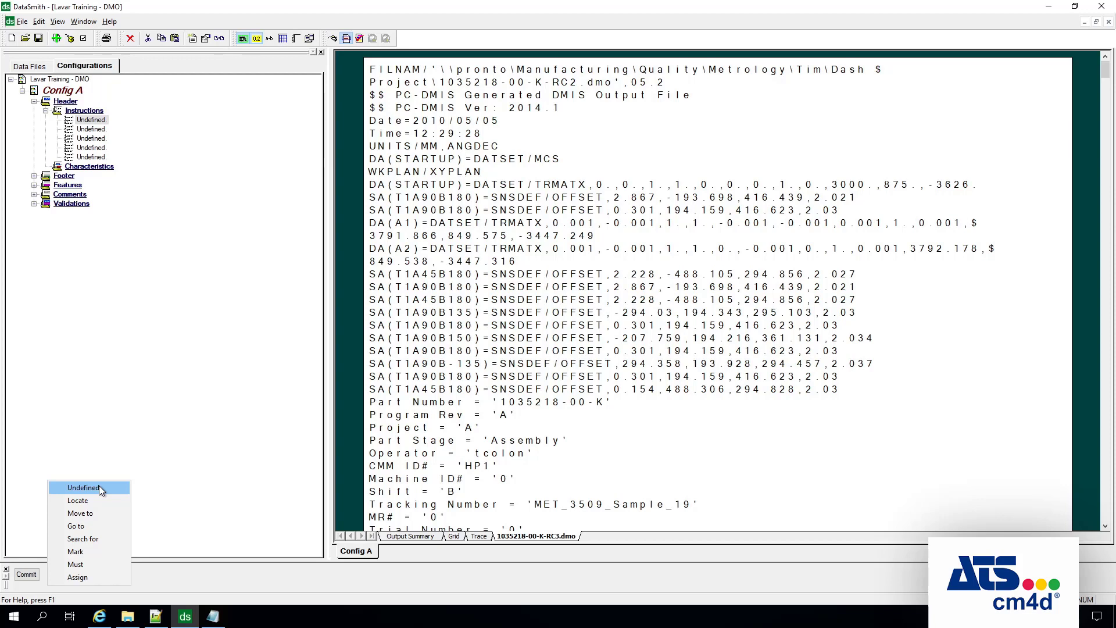
pyautogui.click(89, 526)
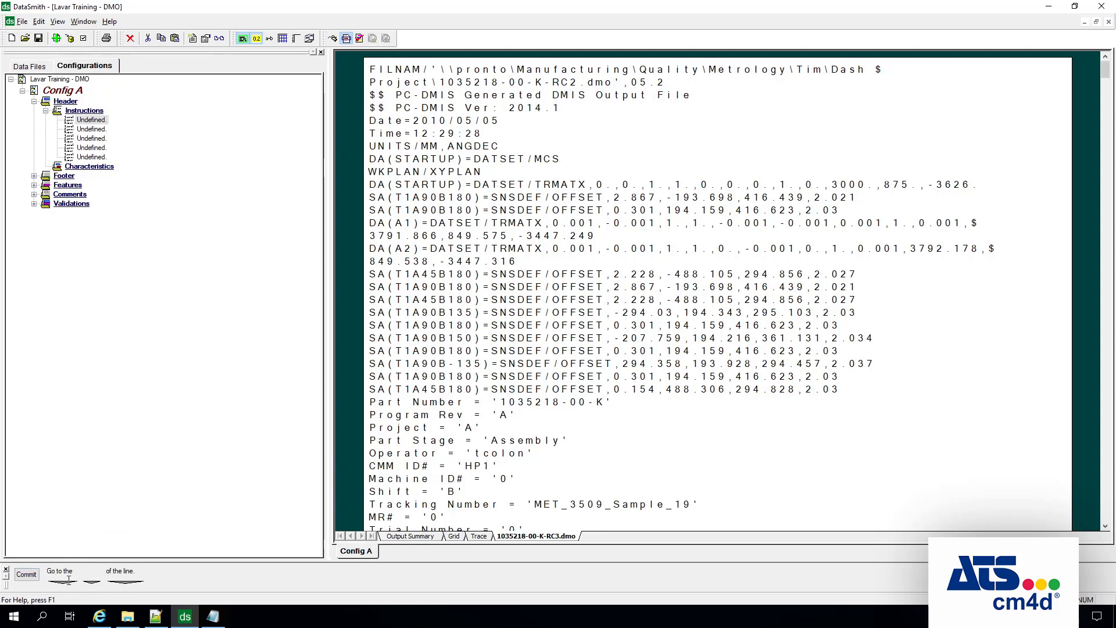
pyautogui.click(89, 582)
pyautogui.click(118, 525)
pyautogui.click(91, 581)
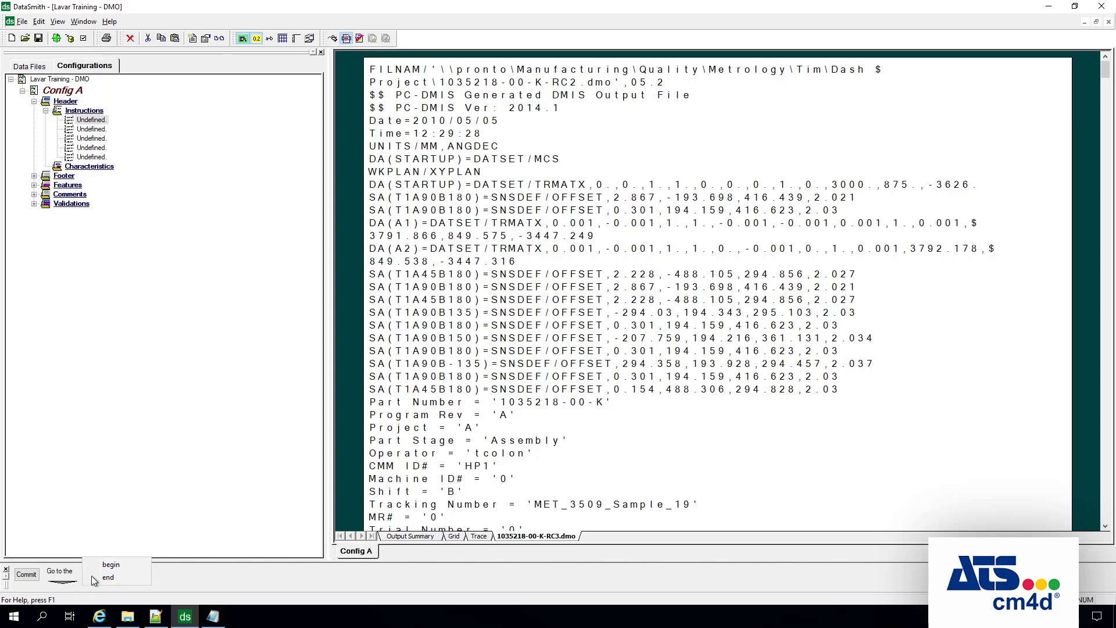
pyautogui.click(108, 565)
pyautogui.click(130, 583)
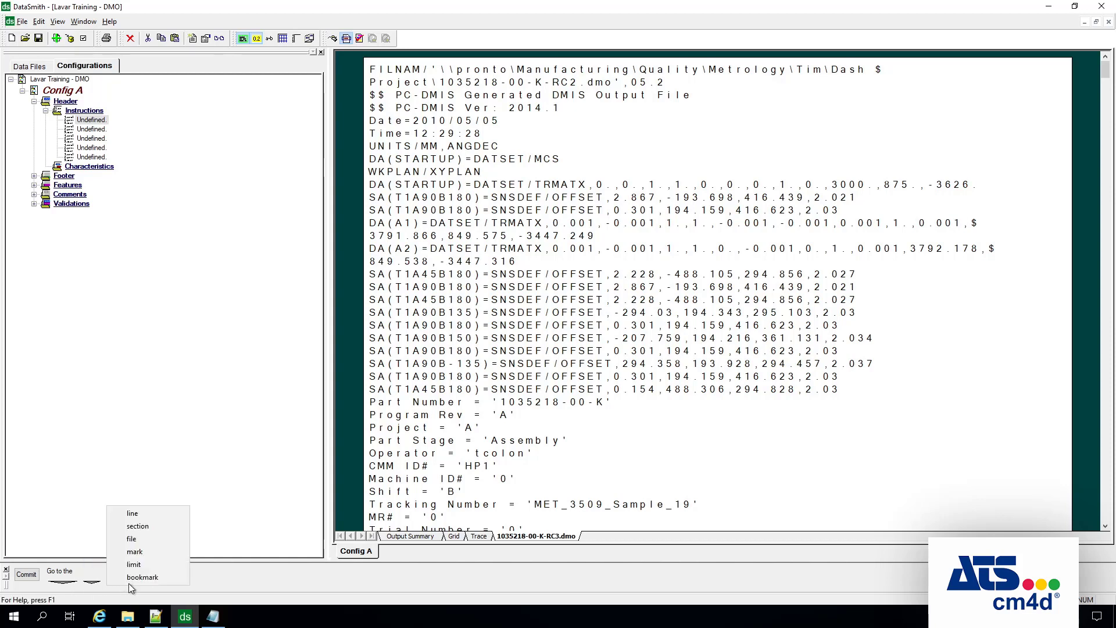
pyautogui.click(145, 517)
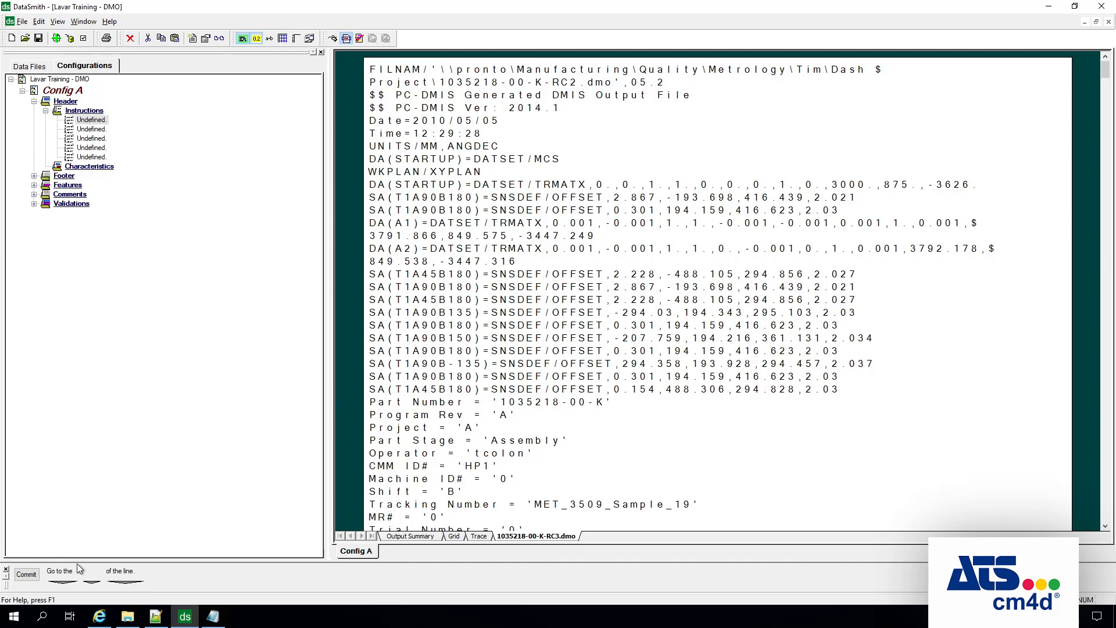
pyautogui.click(26, 576)
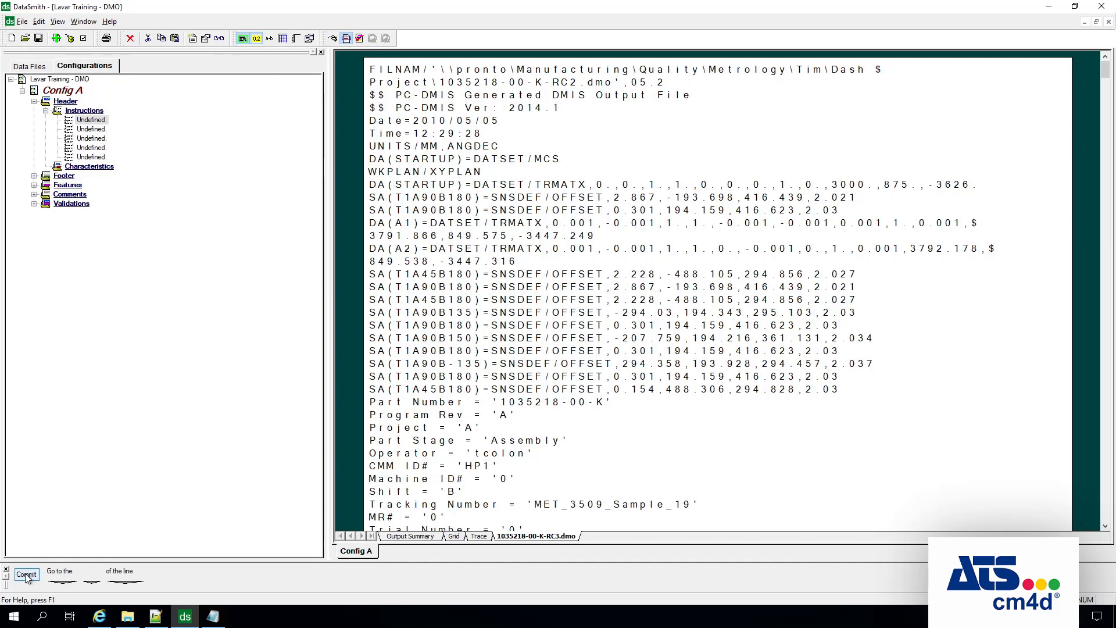
# Commit the "Go to the begin of the line" instruction and list the instruction types for the second Header entry.
pyautogui.click(27, 576)
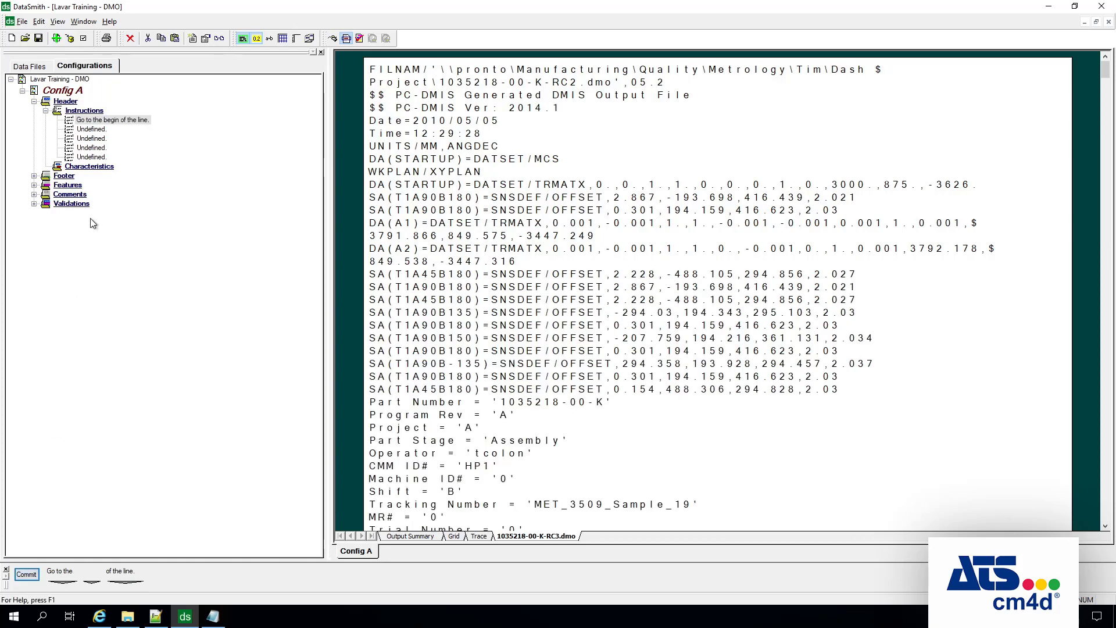
pyautogui.click(132, 121)
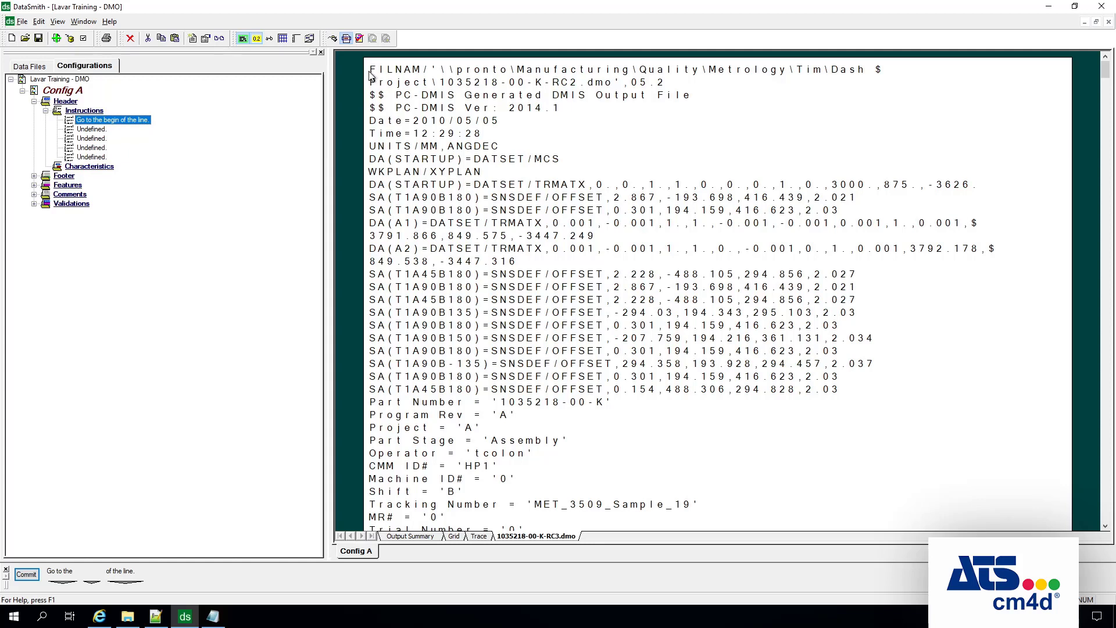
pyautogui.click(98, 131)
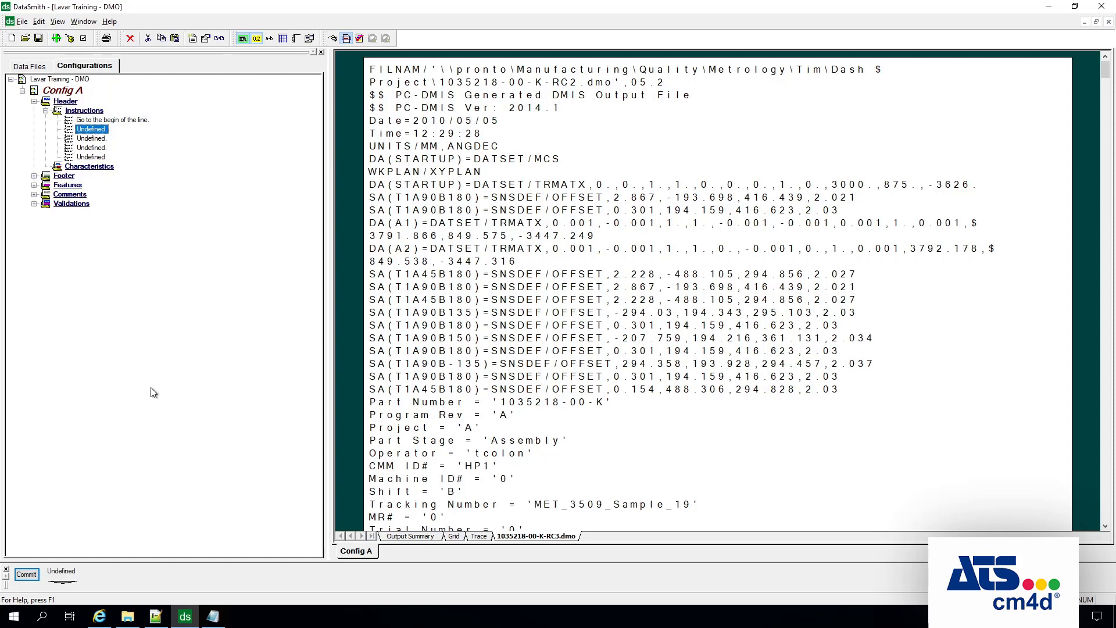
pyautogui.click(64, 583)
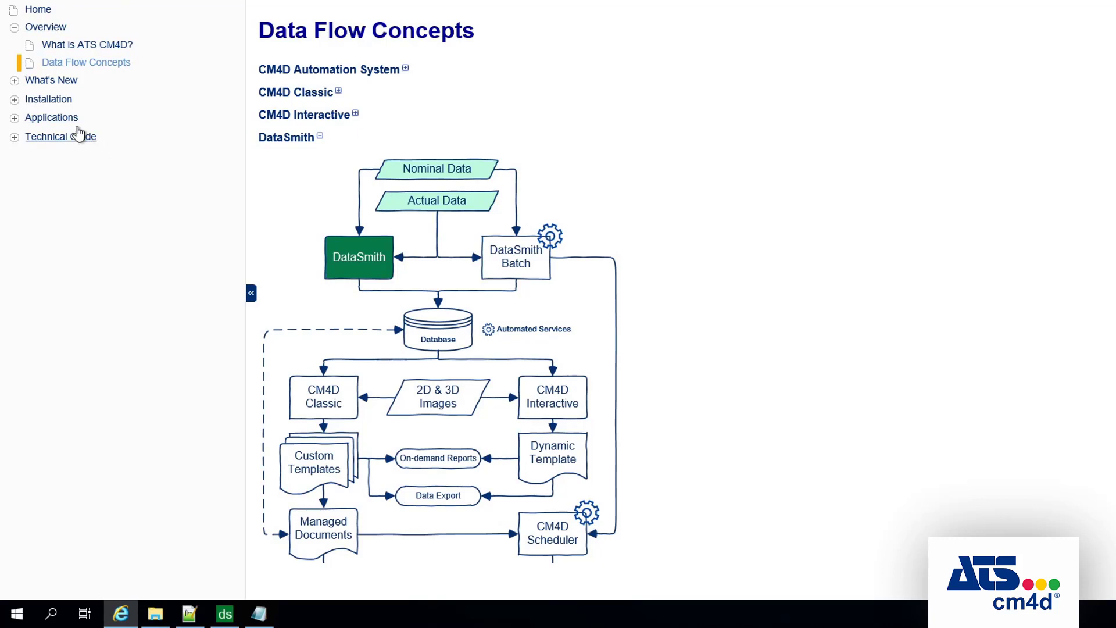
# Switch to the ATS CM4D online help and read DataSmith's Instructions topic, including special characters and context menu commands.
pyautogui.click(15, 119)
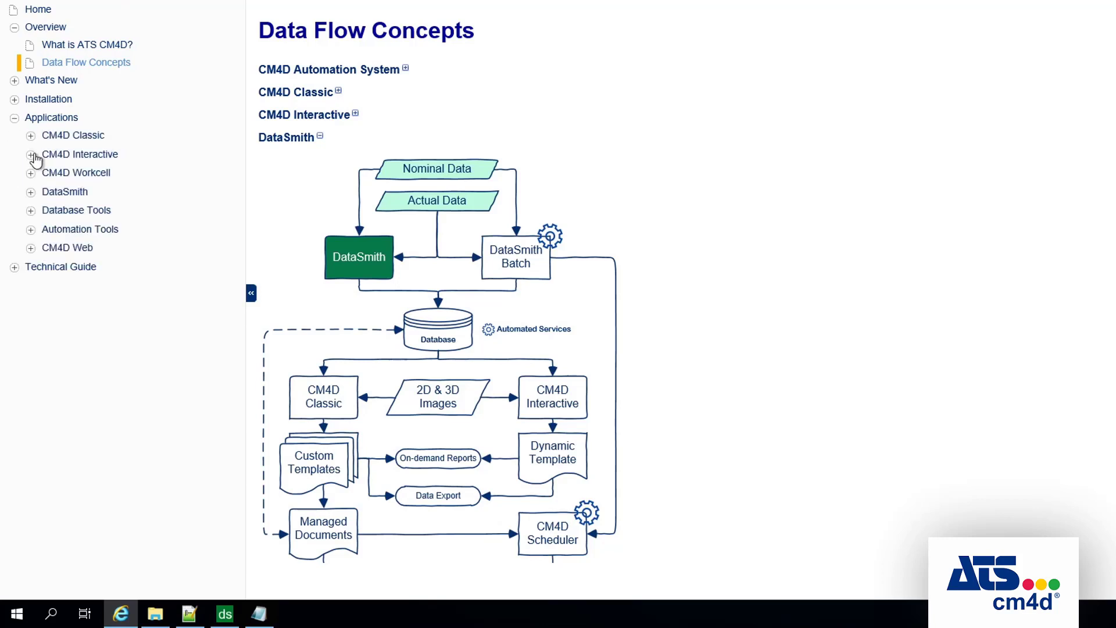
pyautogui.click(31, 192)
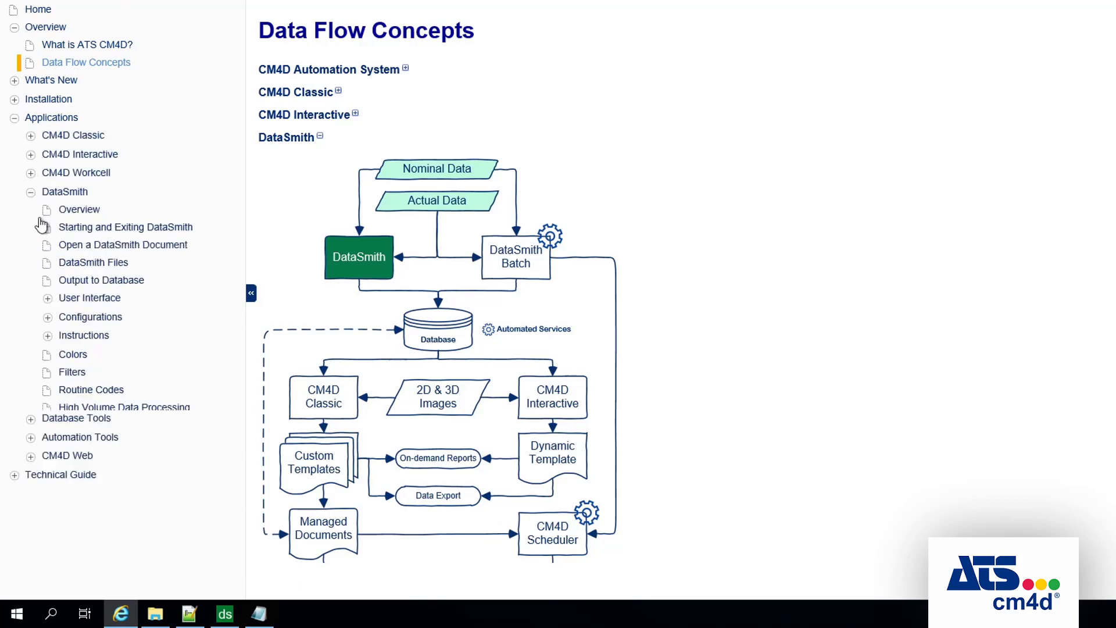
pyautogui.click(48, 337)
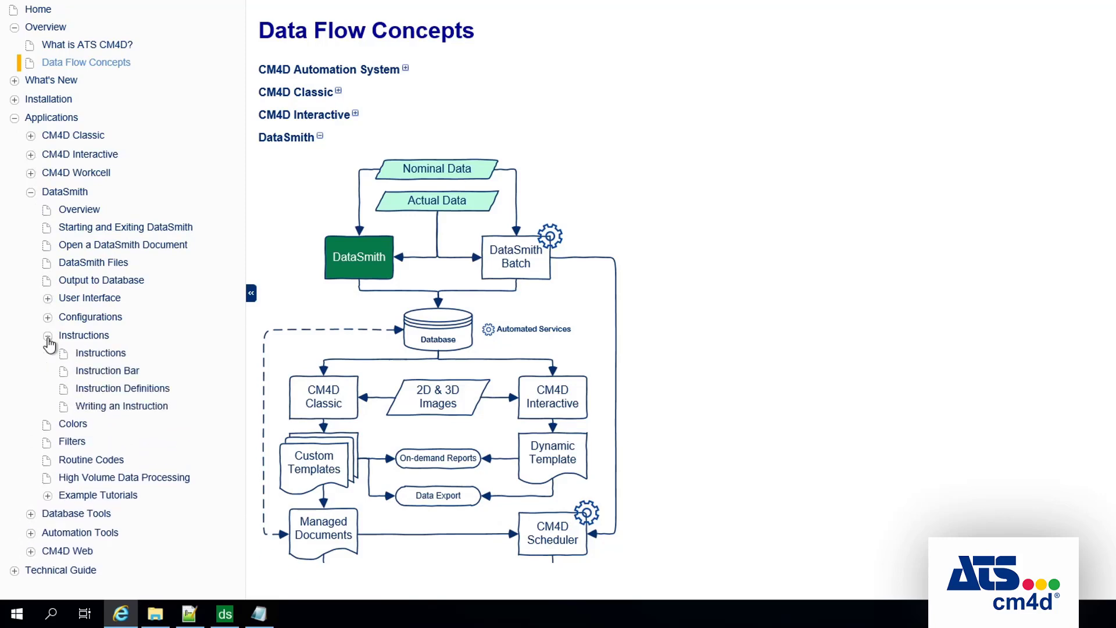
pyautogui.click(93, 356)
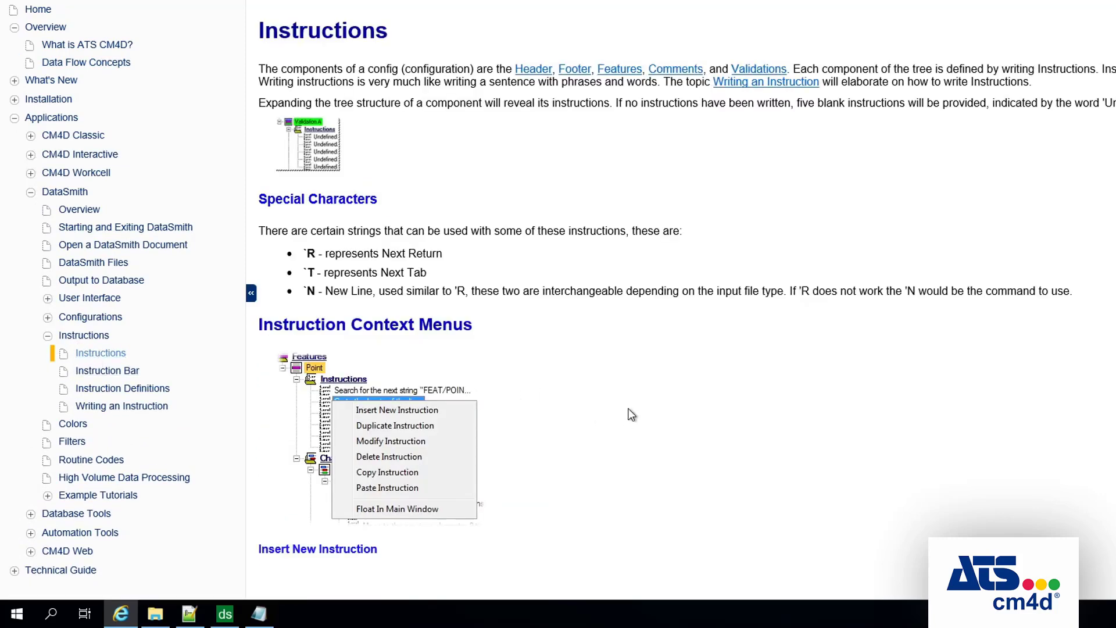
pyautogui.scroll(-5, 631, 414)
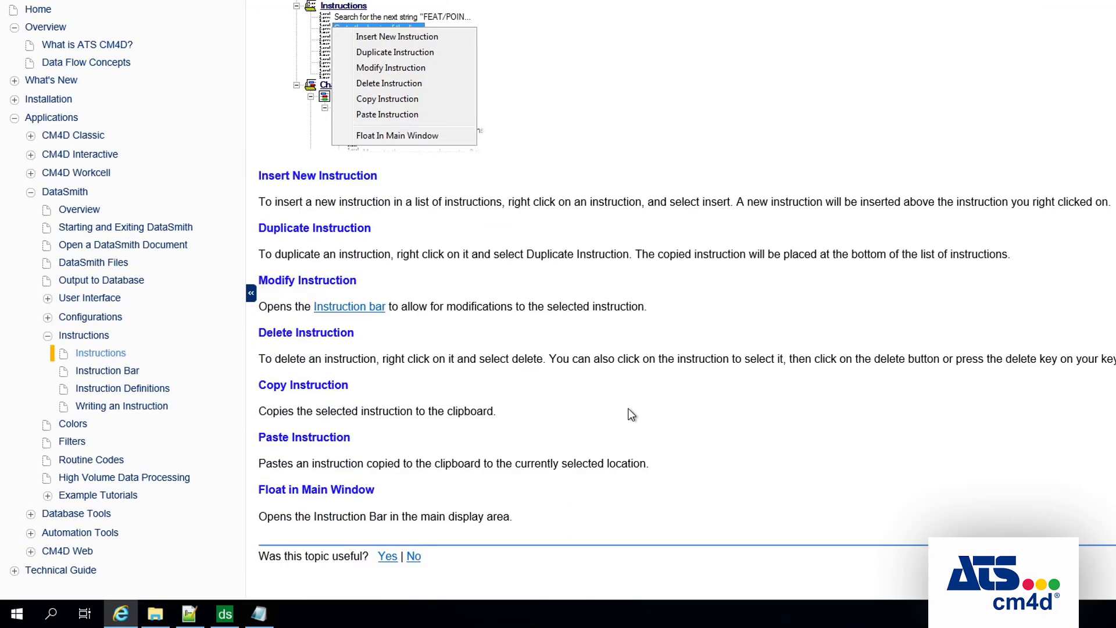
# Read the Instruction Definitions help topic, covering Locate, Move to, Go to, Search for, Mark, Must and Assign the String.
pyautogui.click(118, 389)
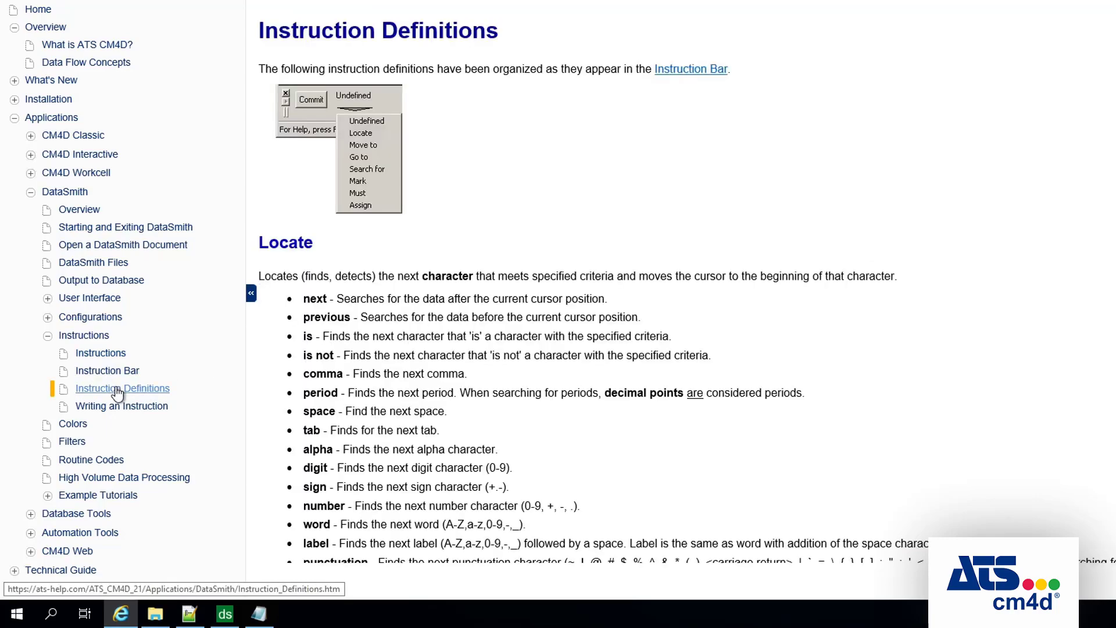
pyautogui.scroll(-15, 398, 243)
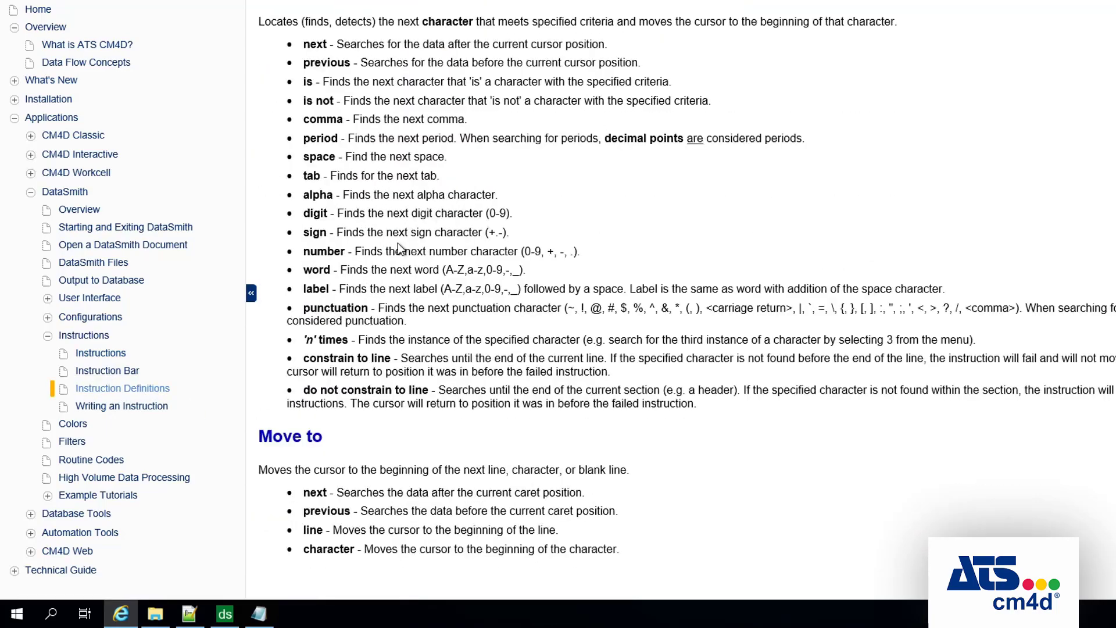
pyautogui.scroll(-7, 399, 242)
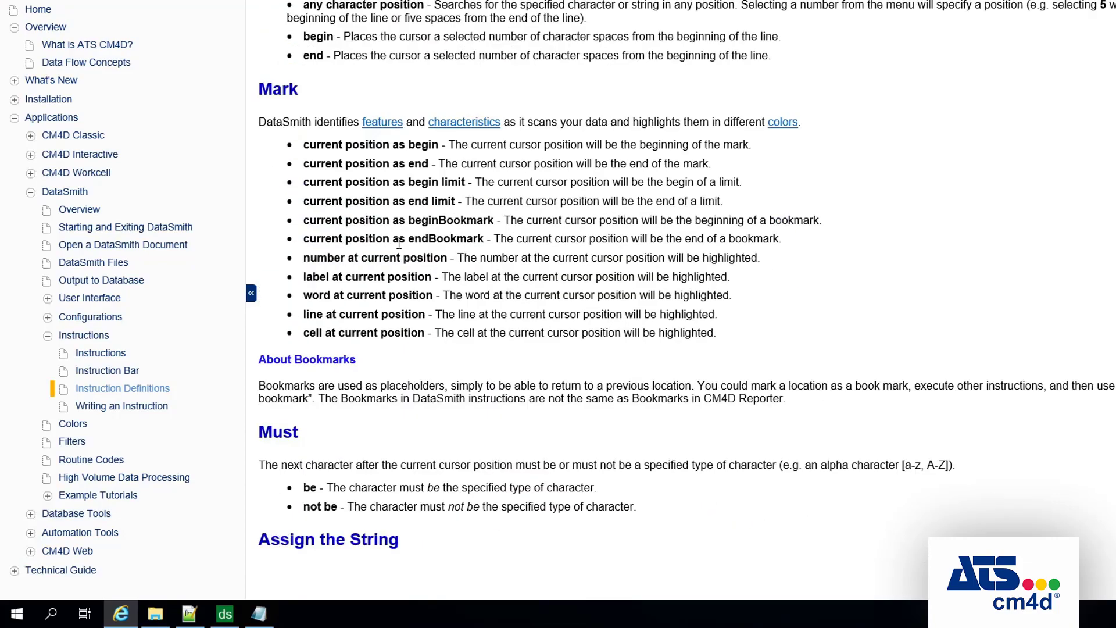
pyautogui.scroll(18, 399, 243)
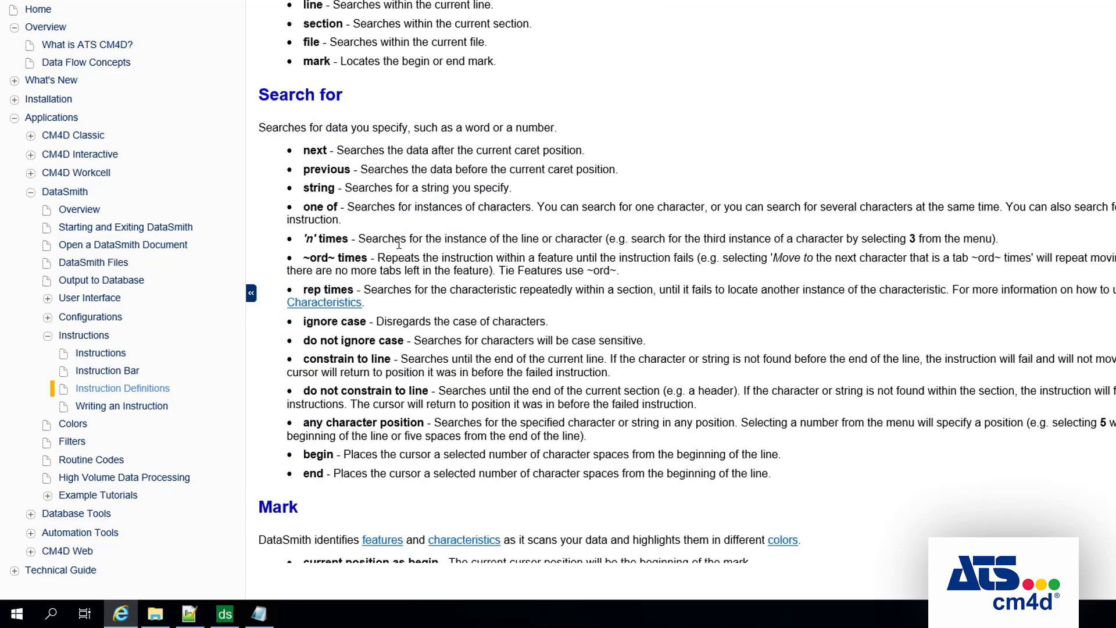
pyautogui.scroll(5, 400, 248)
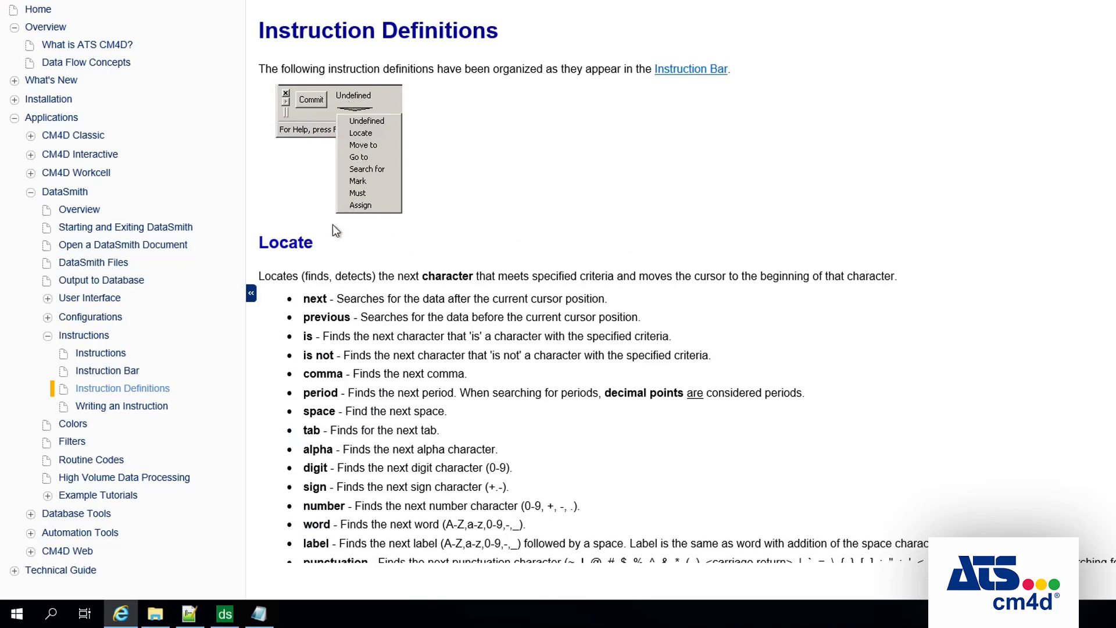
pyautogui.scroll(-5, 472, 298)
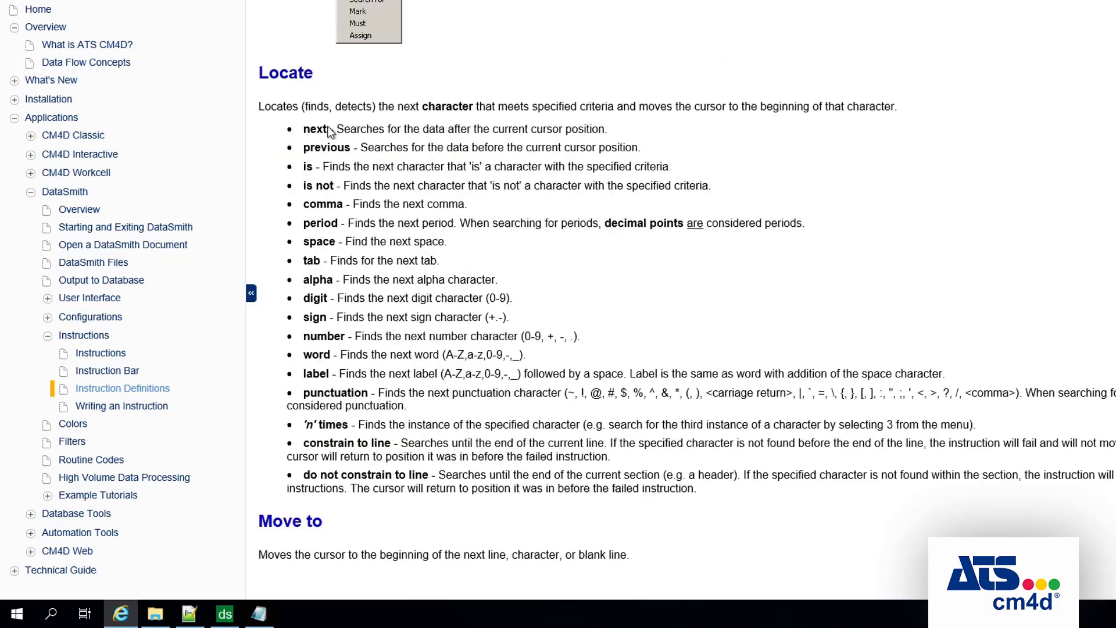
pyautogui.scroll(-6, 338, 155)
pyautogui.scroll(6, 302, 205)
pyautogui.scroll(-7, 351, 306)
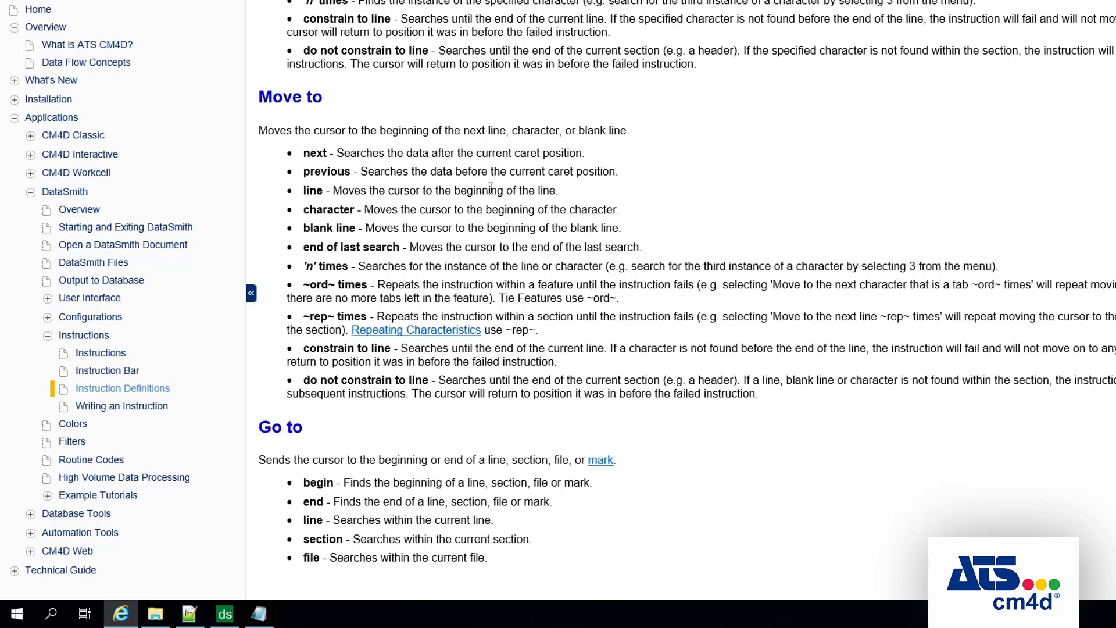
pyautogui.scroll(-6, 491, 188)
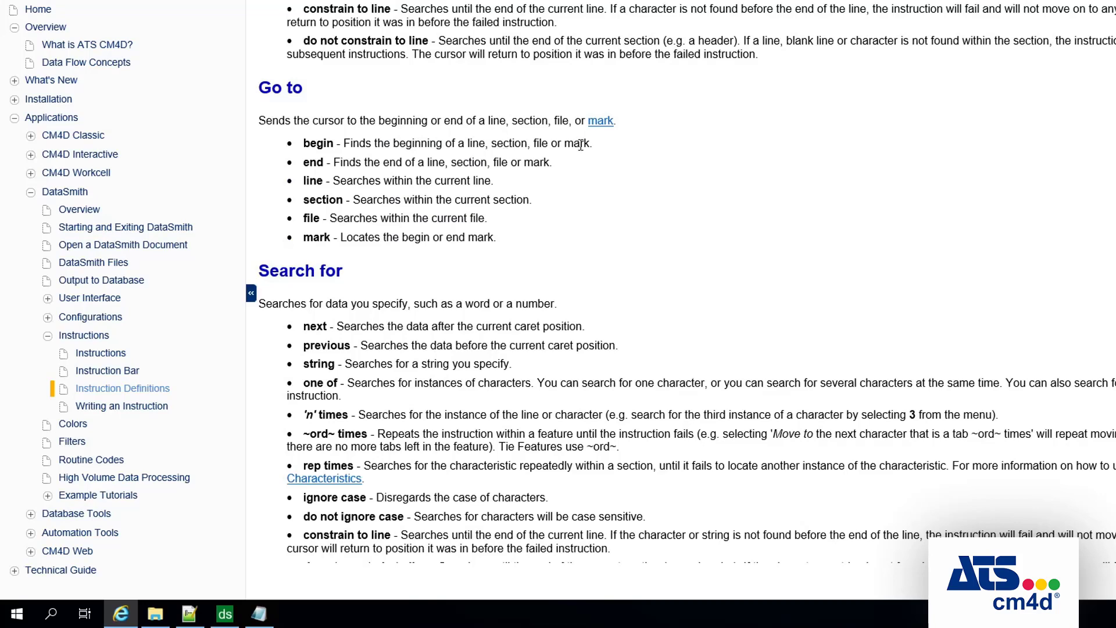
pyautogui.scroll(-4, 522, 226)
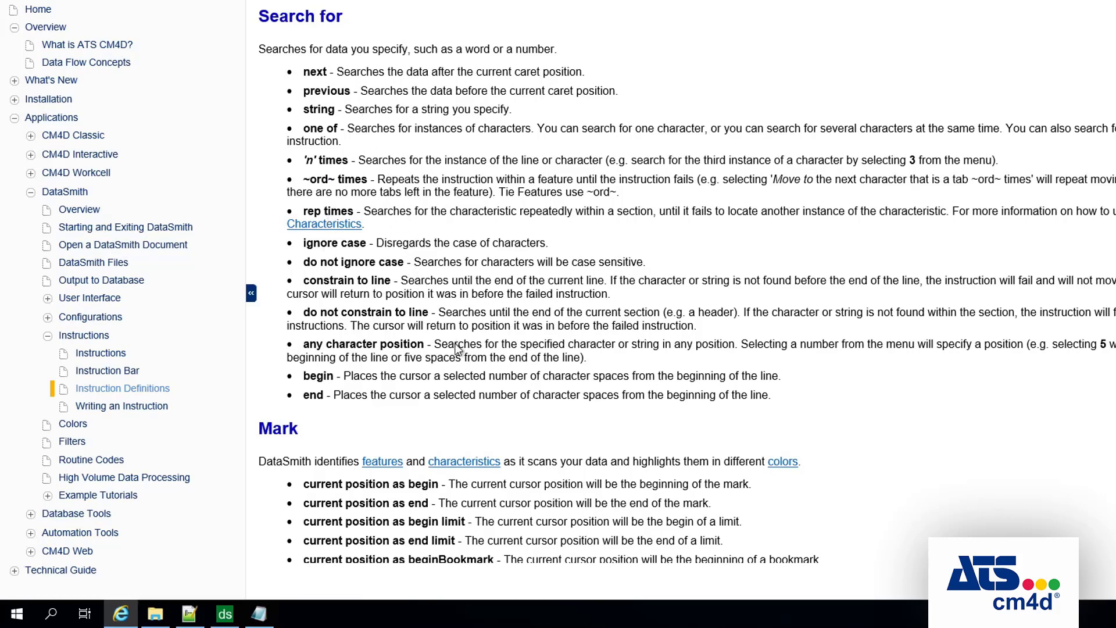
pyautogui.scroll(-6, 456, 346)
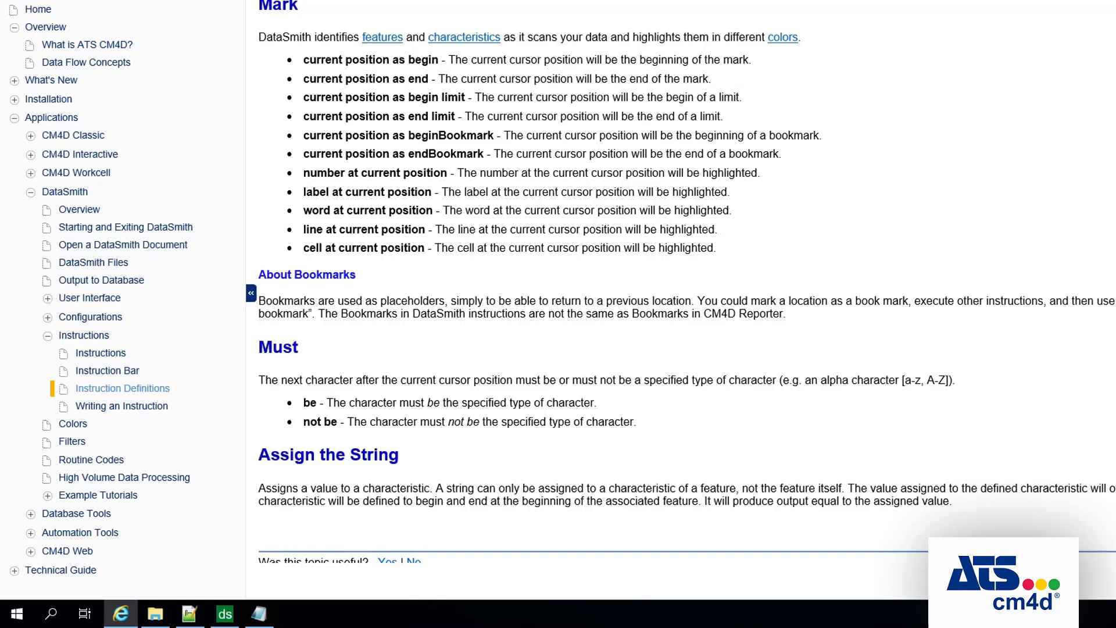
pyautogui.scroll(15, 586, 375)
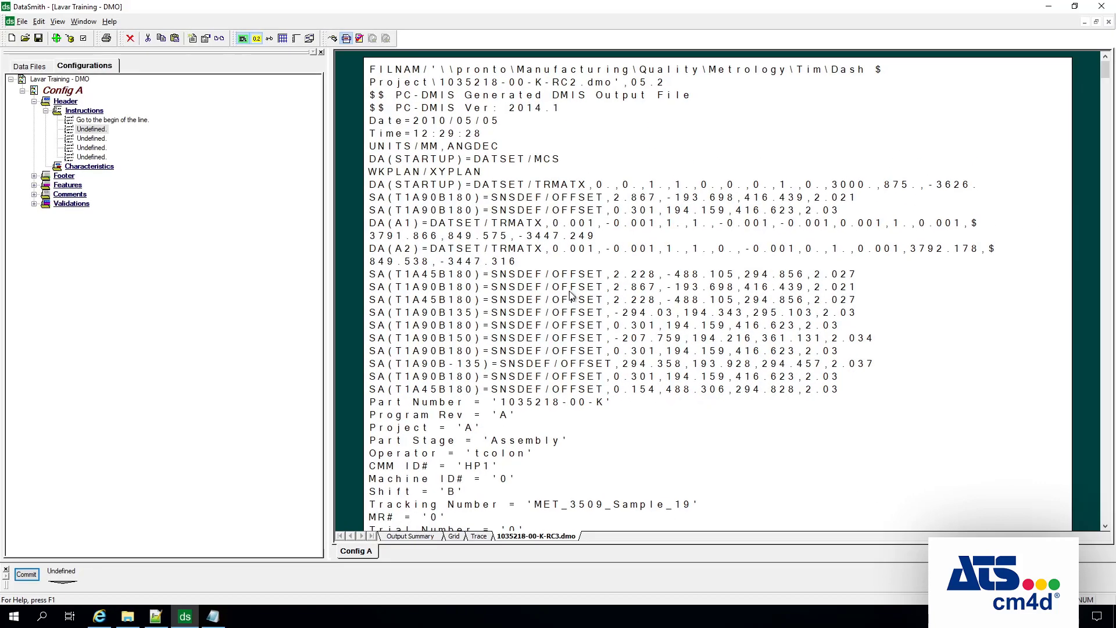
# Back in DataSmith, define the second Header instruction as "Mark the current position as begin" and commit it.
pyautogui.click(96, 120)
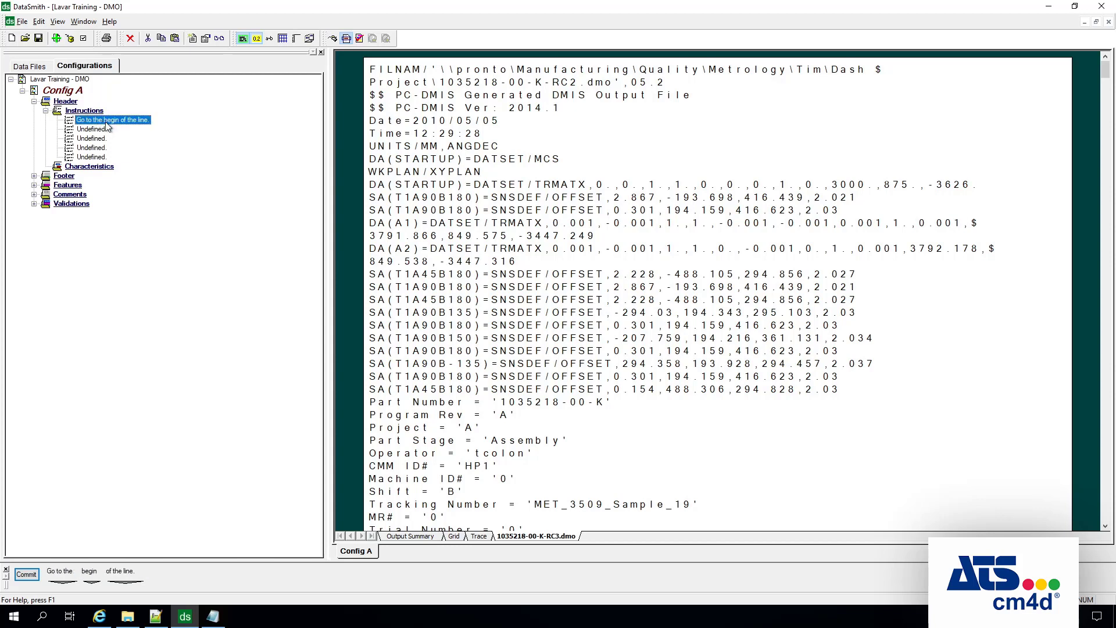
pyautogui.click(102, 130)
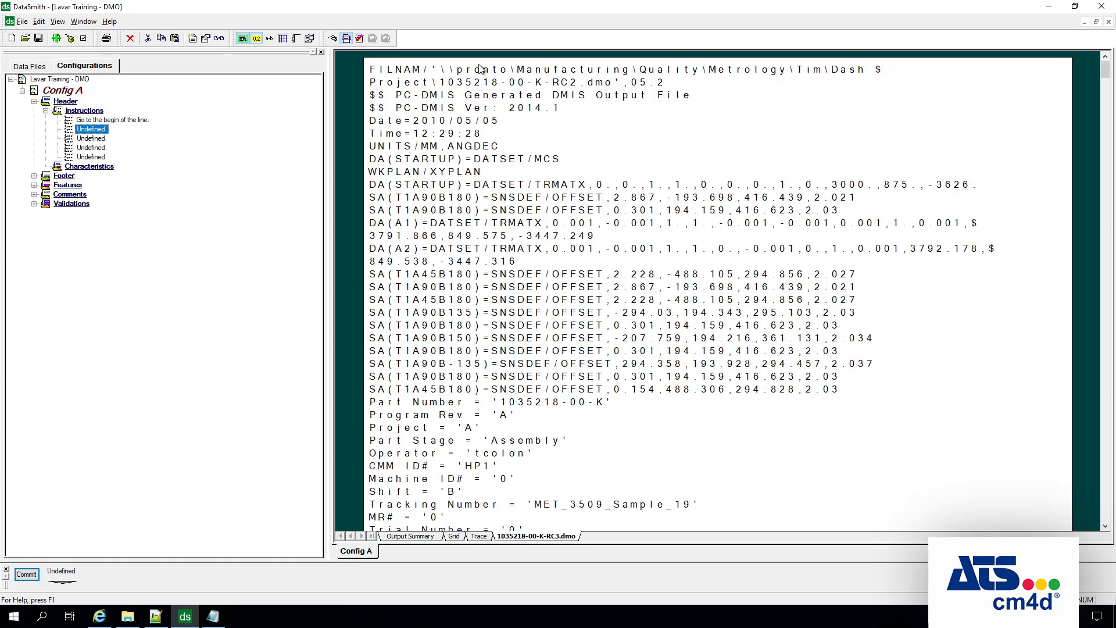
pyautogui.click(58, 584)
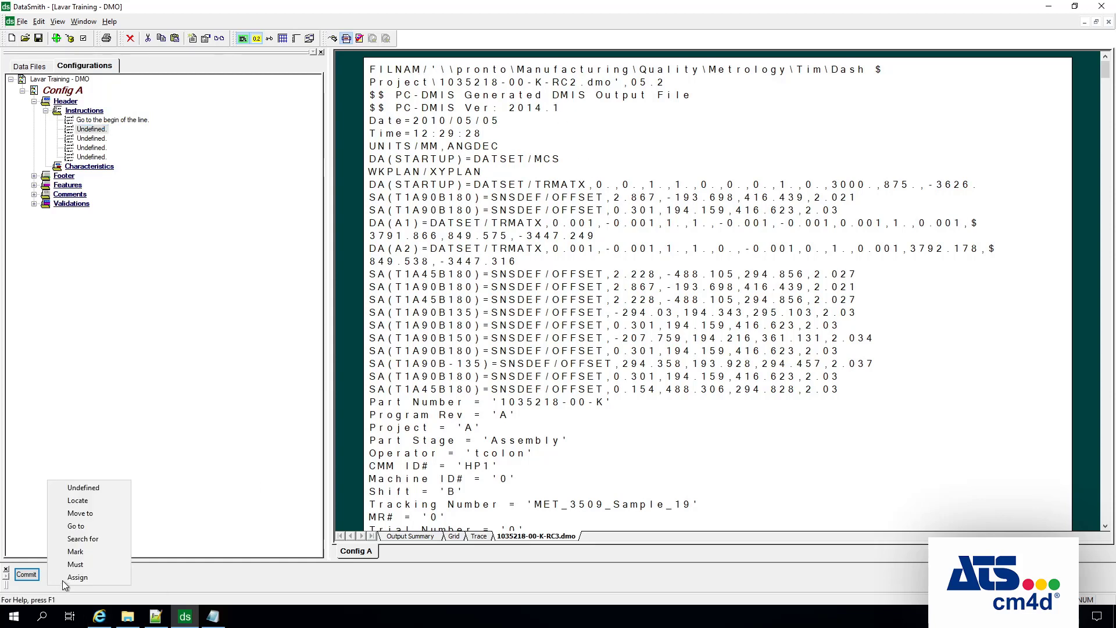
pyautogui.click(92, 552)
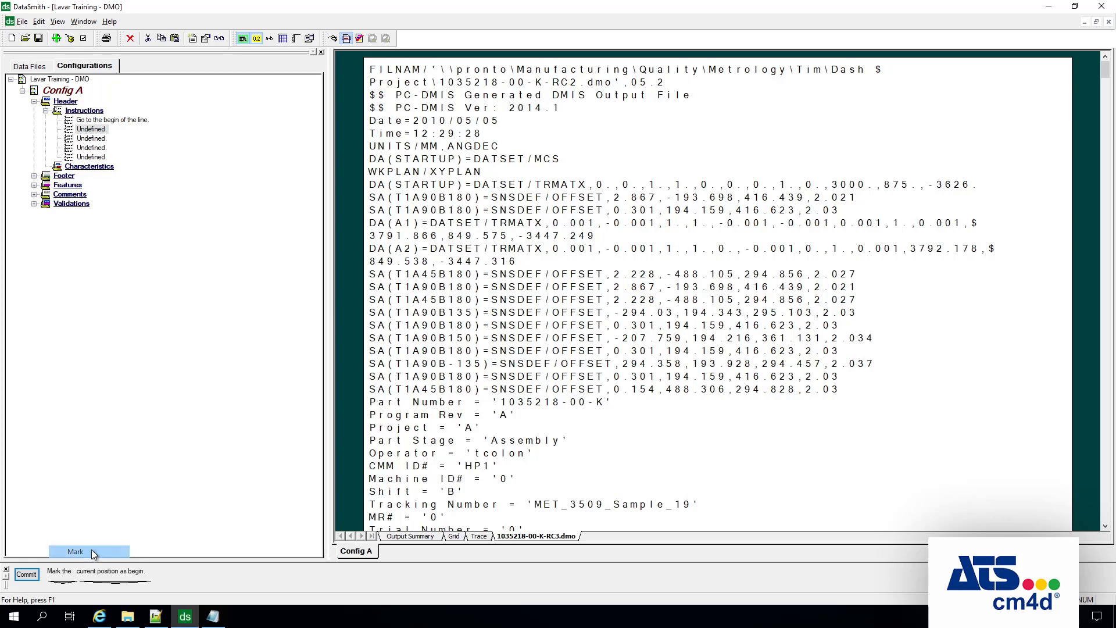
pyautogui.click(26, 575)
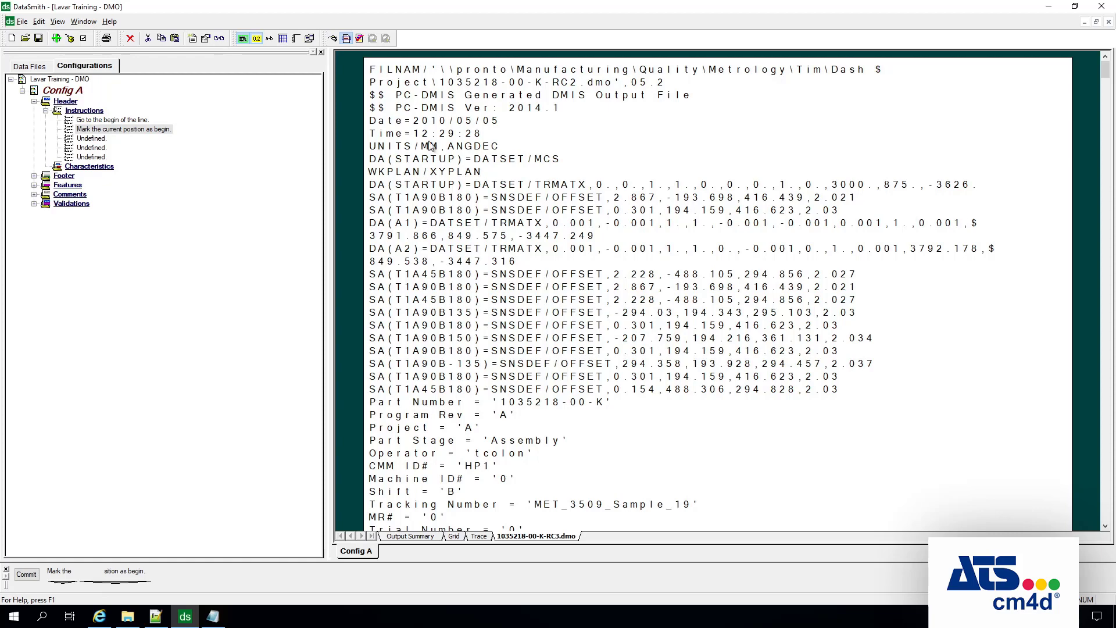
# Examine the DMO file's header lines and the start of the feature output to identify the last header line.
pyautogui.scroll(-3, 687, 248)
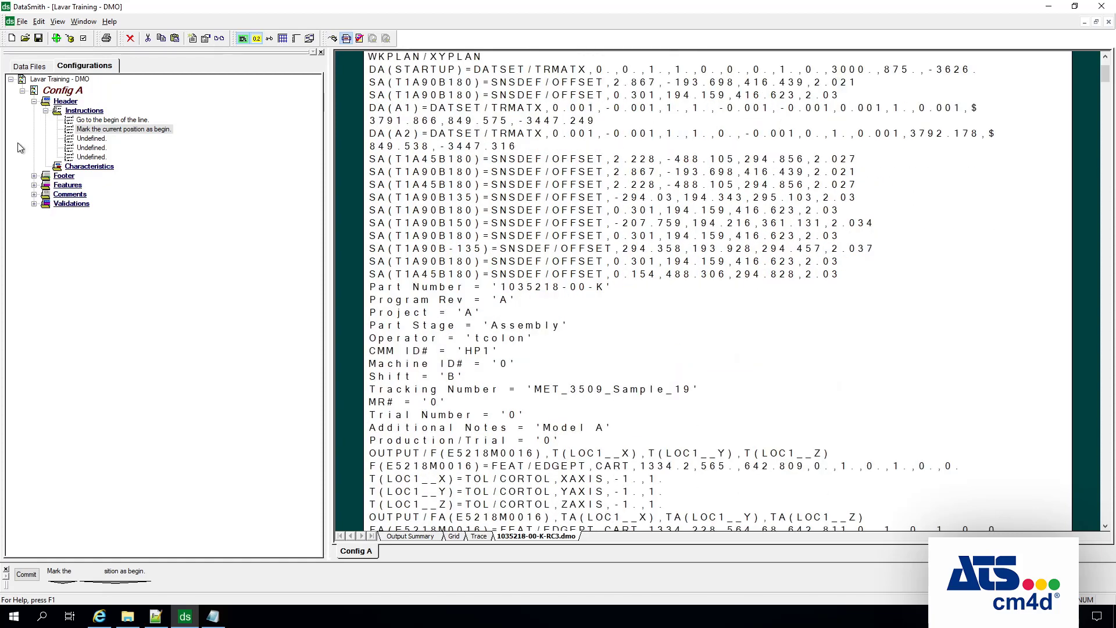
pyautogui.scroll(-3, 530, 346)
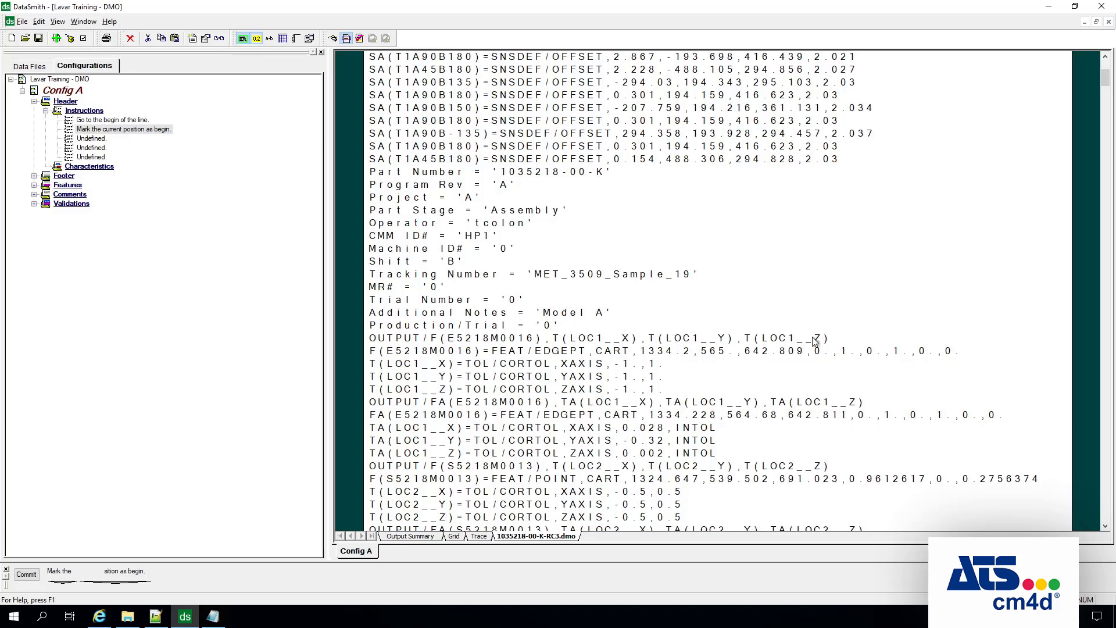
pyautogui.scroll(6, 802, 259)
pyautogui.scroll(-5, 799, 256)
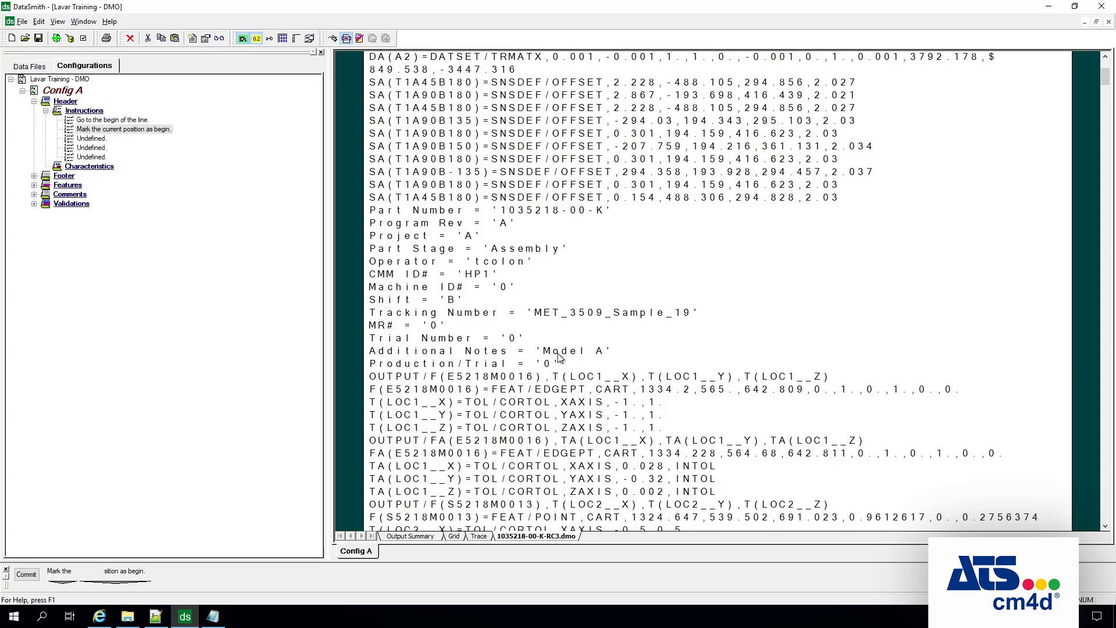
pyautogui.scroll(4, 561, 356)
pyautogui.scroll(-3, 564, 353)
pyautogui.scroll(-1, 564, 353)
# Define the third Header instruction as a search for the next string "Production/Trial", 1 time, case-sensitive and unconstrained.
pyautogui.click(100, 141)
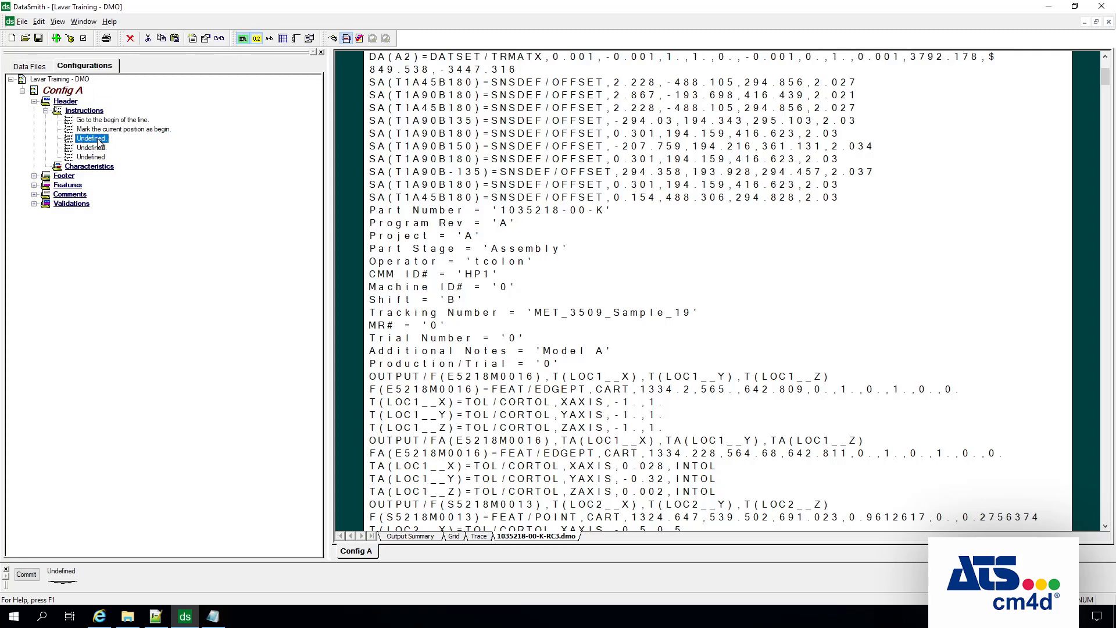
pyautogui.click(72, 585)
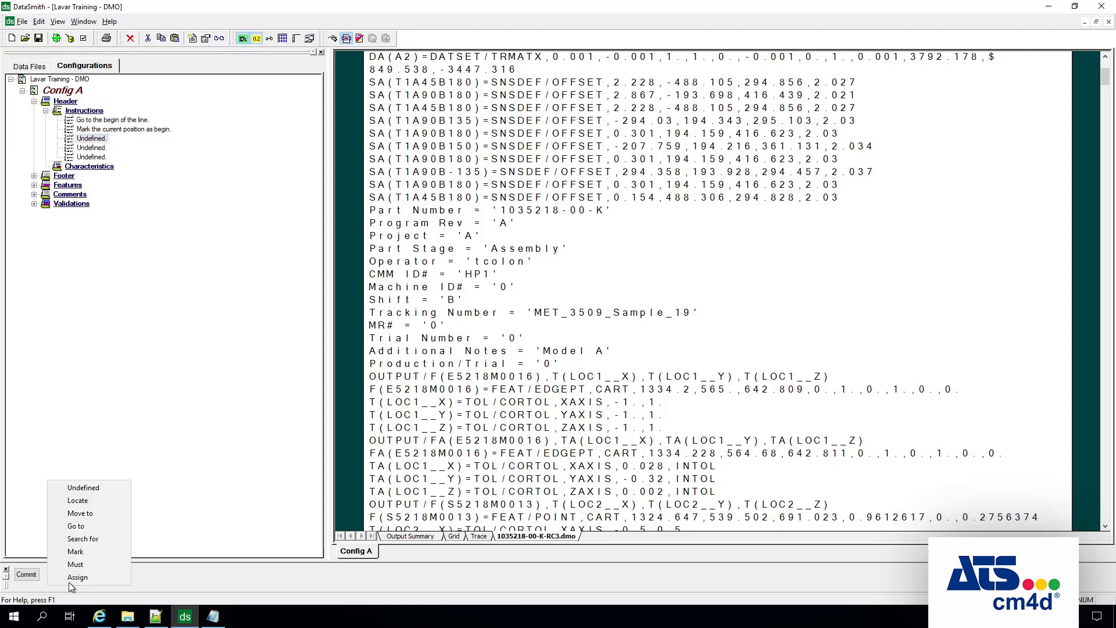
pyautogui.click(95, 539)
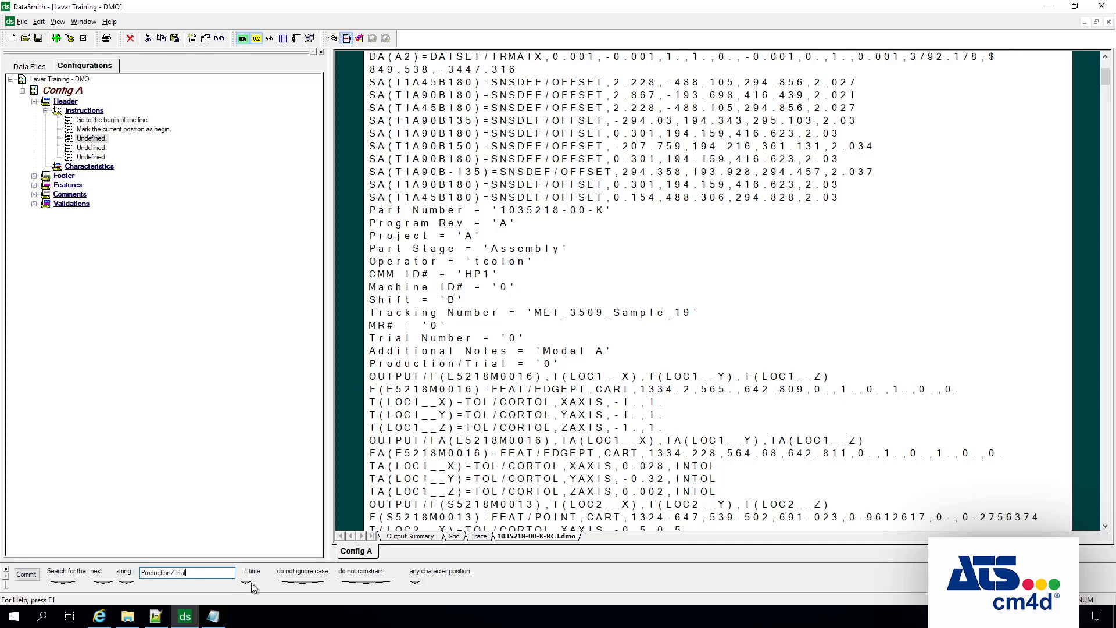
pyautogui.click(302, 583)
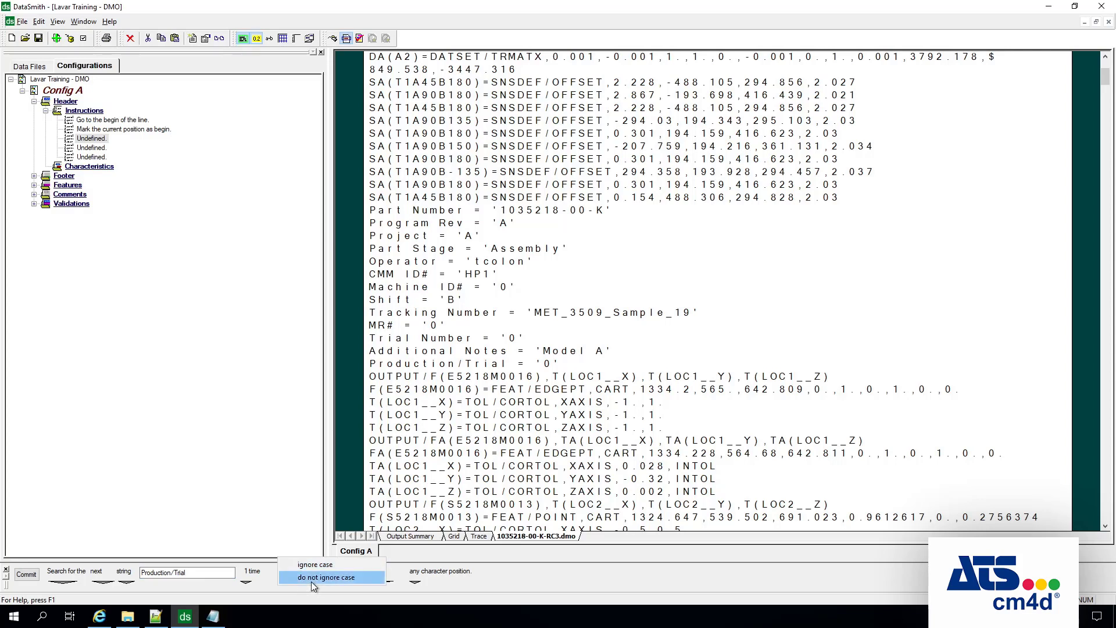
pyautogui.click(152, 572)
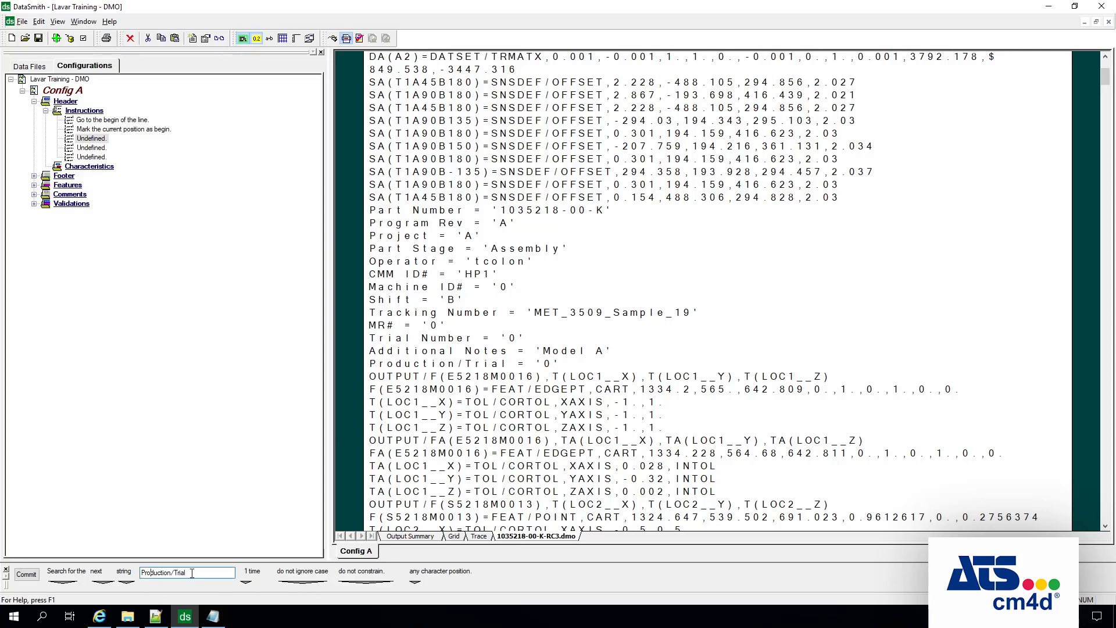
pyautogui.moveTo(192, 574); pyautogui.dragTo(106, 575)
pyautogui.click(360, 585)
pyautogui.click(297, 526)
pyautogui.click(369, 584)
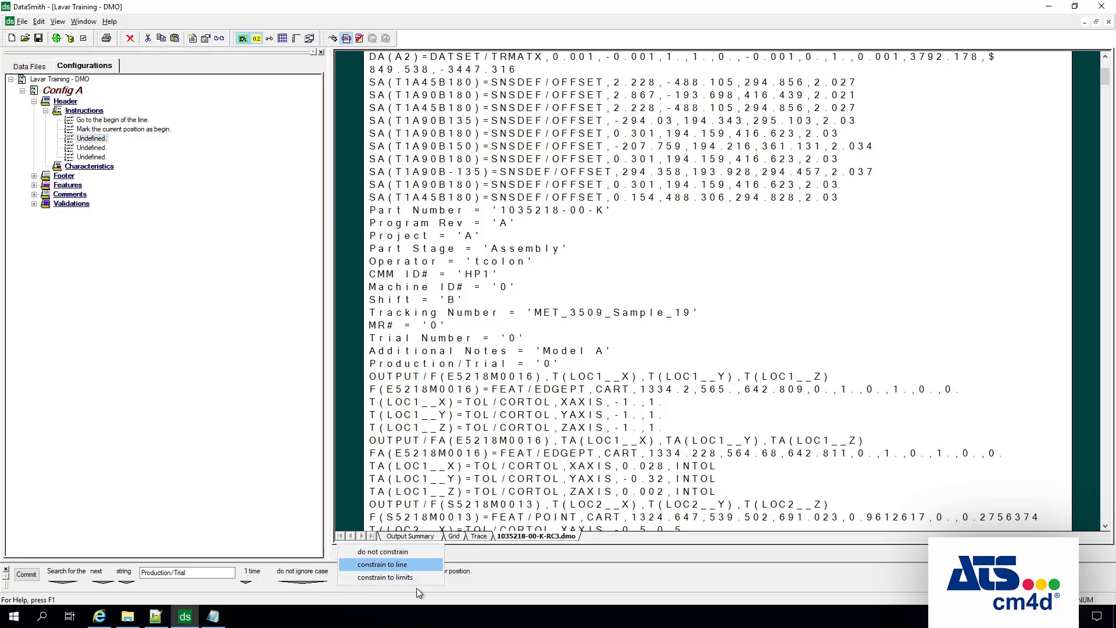
pyautogui.click(385, 552)
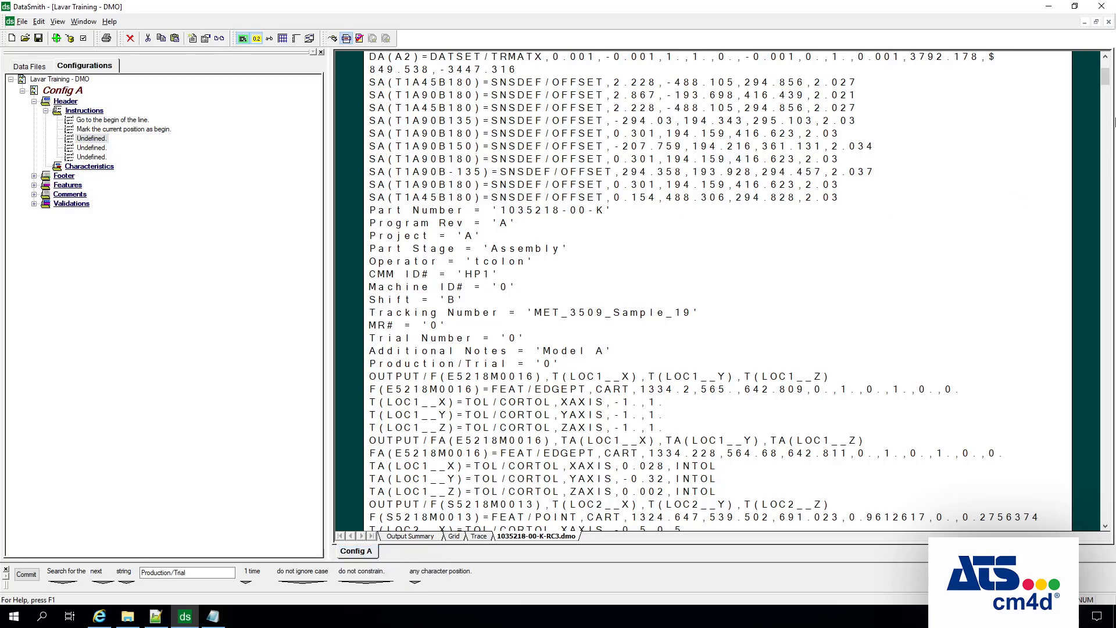
# Try restricting the "Production/Trial" search to a position 1 character, and alternatively 2 characters, from a line boundary.
pyautogui.click(1104, 63)
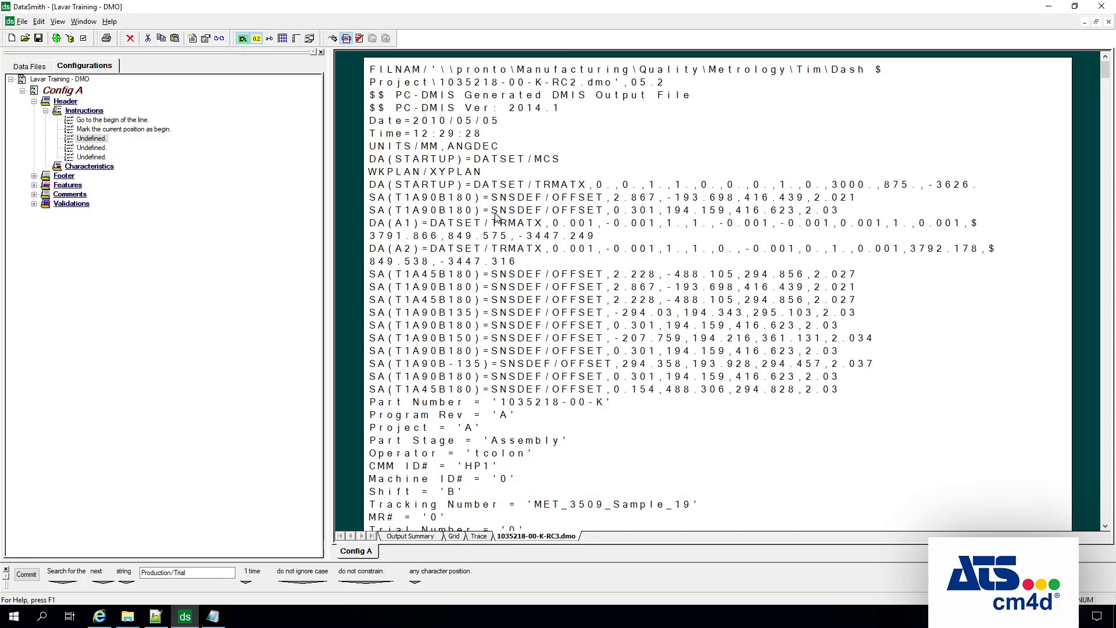
pyautogui.click(175, 573)
pyautogui.click(415, 582)
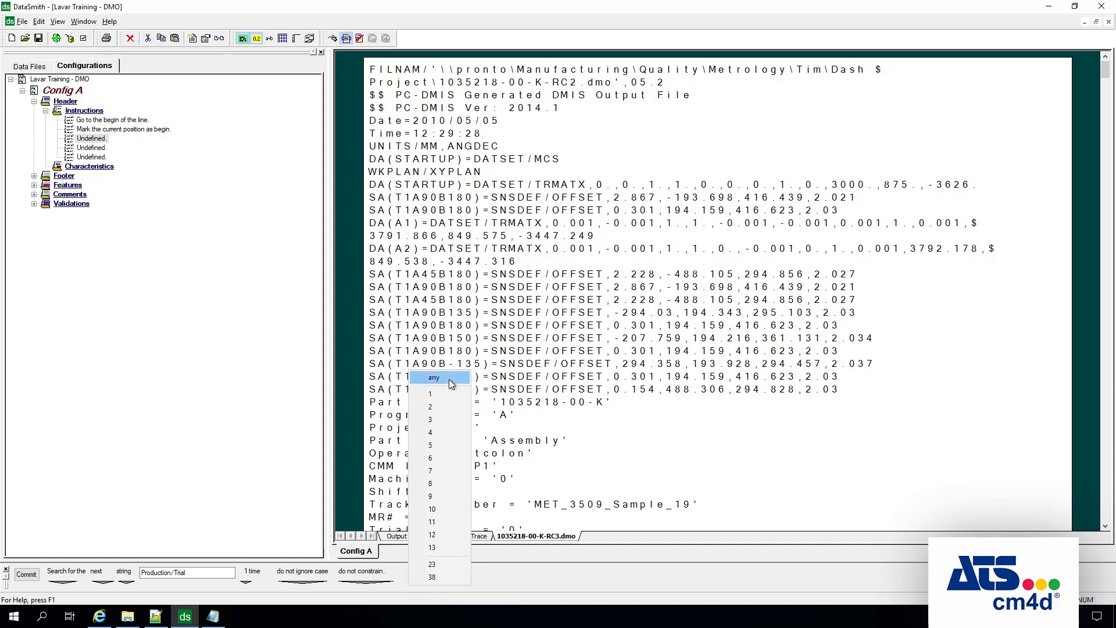
pyautogui.click(449, 379)
pyautogui.click(416, 584)
pyautogui.click(442, 395)
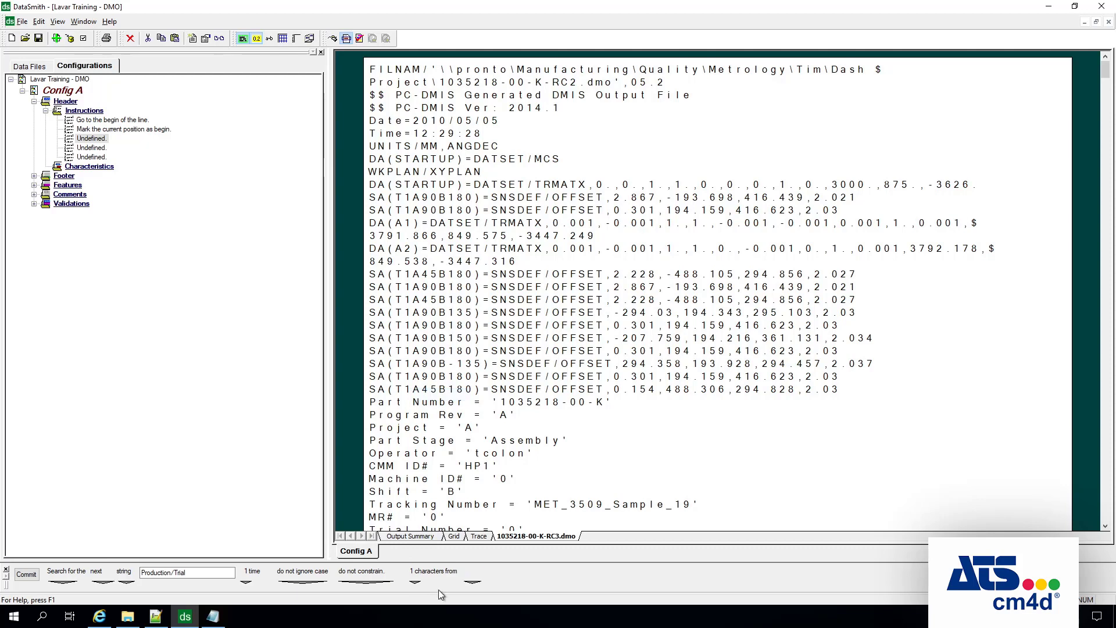
pyautogui.click(471, 582)
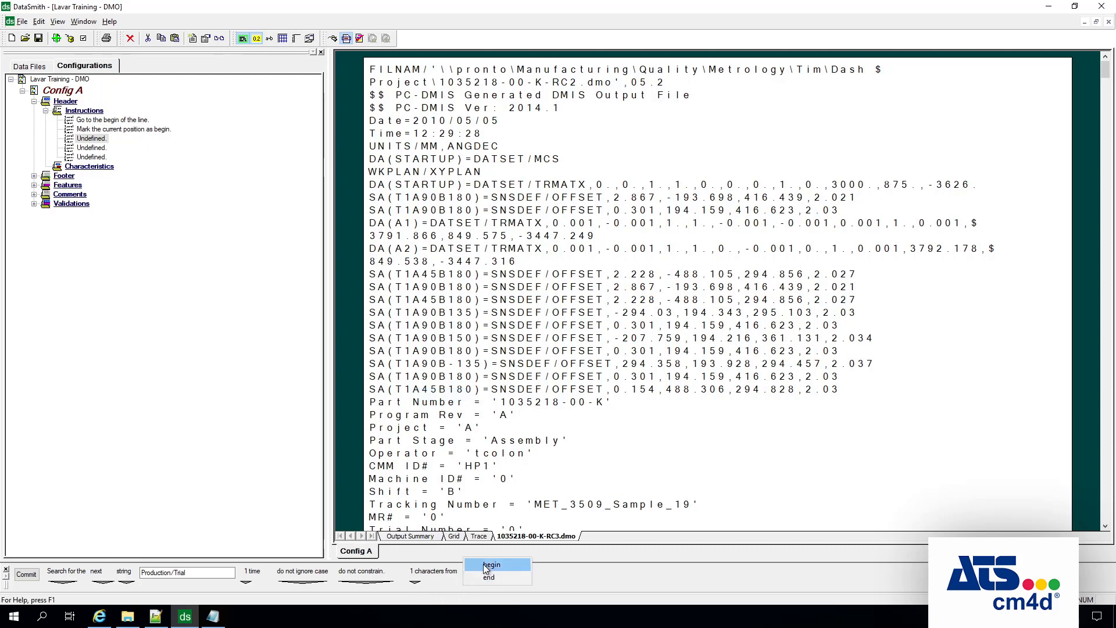
pyautogui.click(491, 577)
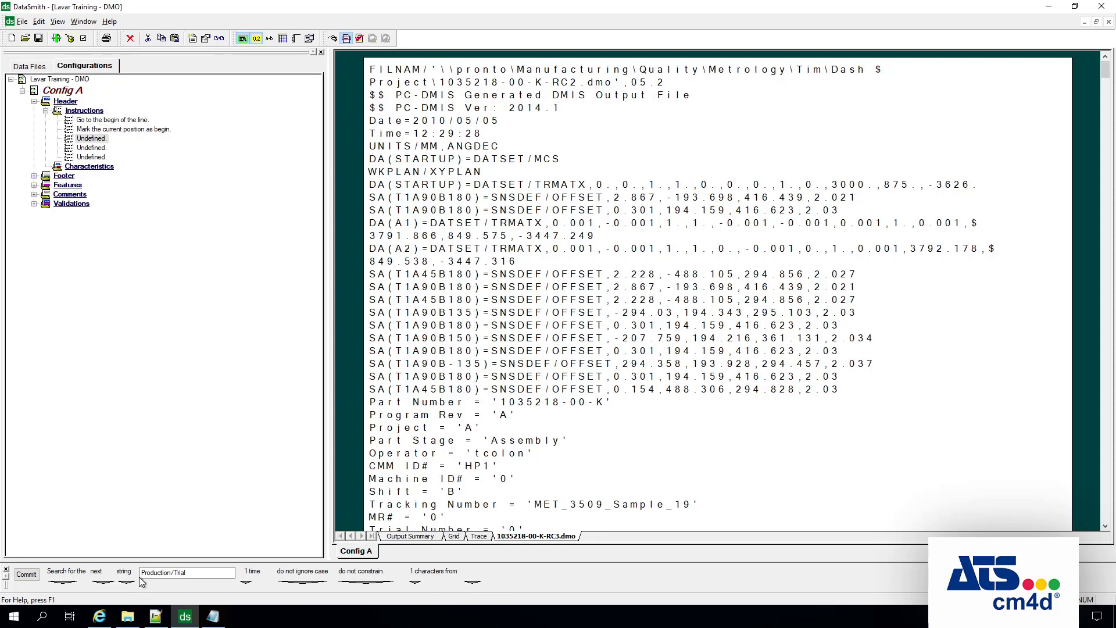
pyautogui.moveTo(197, 574); pyautogui.dragTo(117, 574)
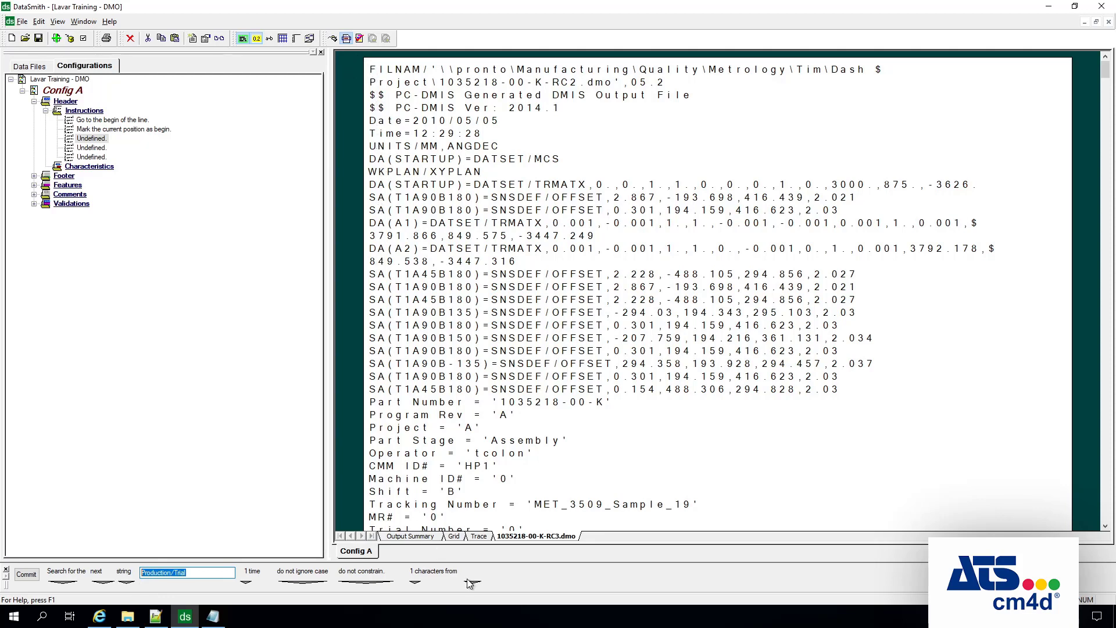
pyautogui.click(410, 585)
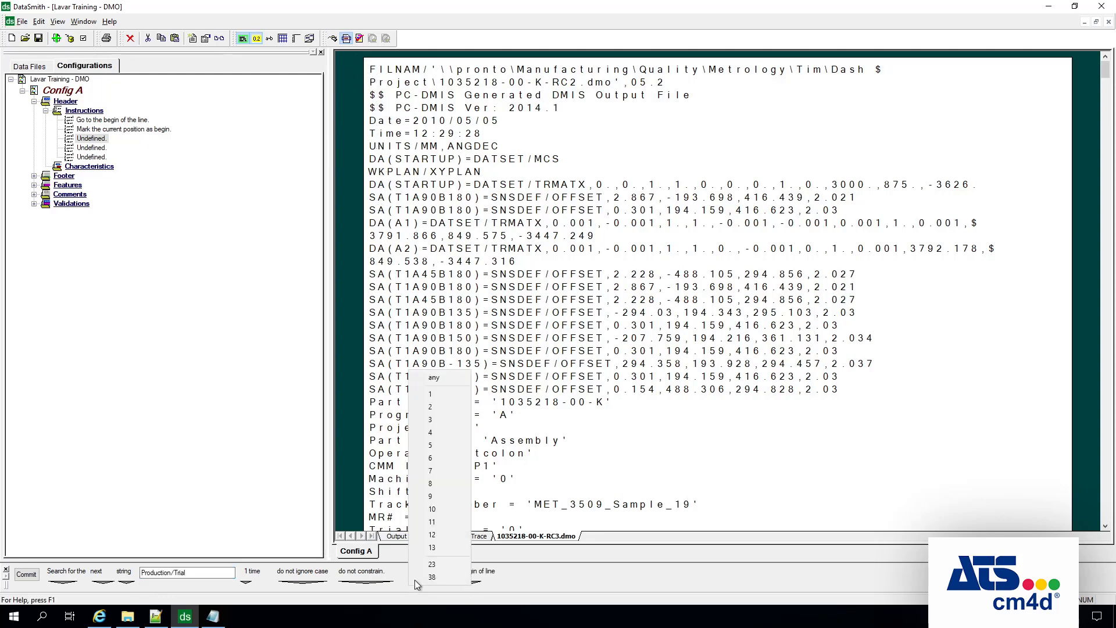
pyautogui.click(430, 406)
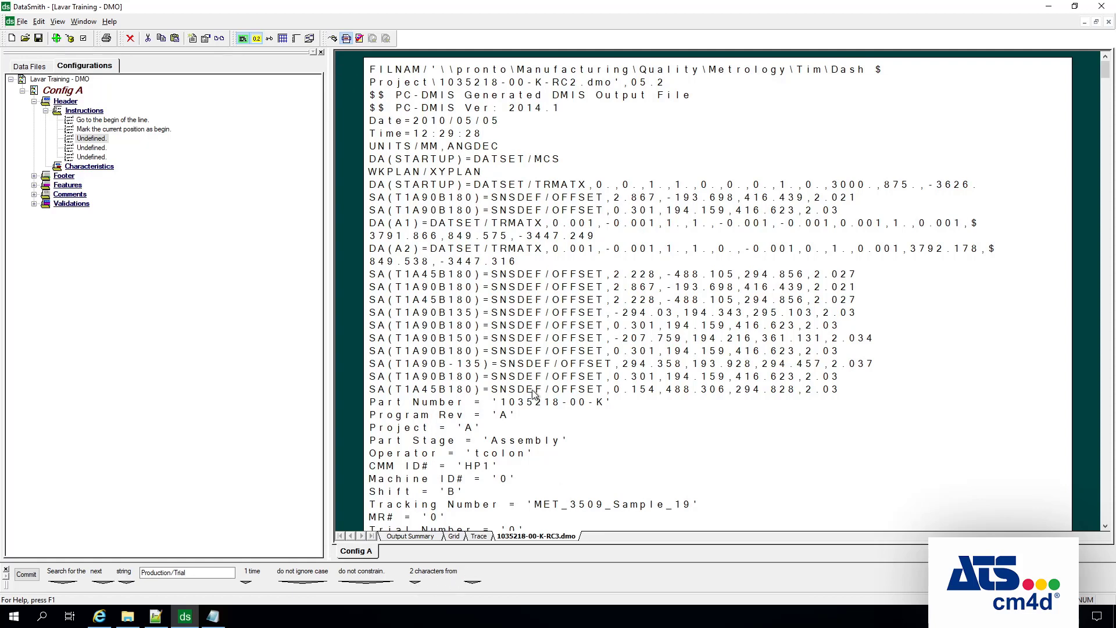
# Allow the "Production/Trial" search to match at any character position and commit the third Header instruction.
pyautogui.click(416, 585)
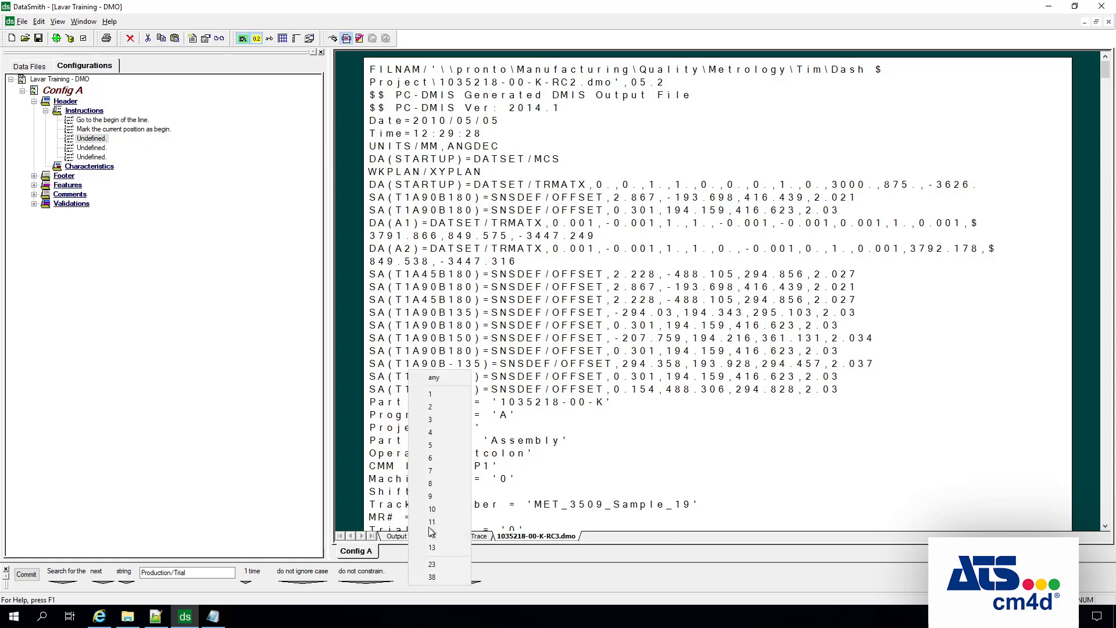
pyautogui.click(438, 381)
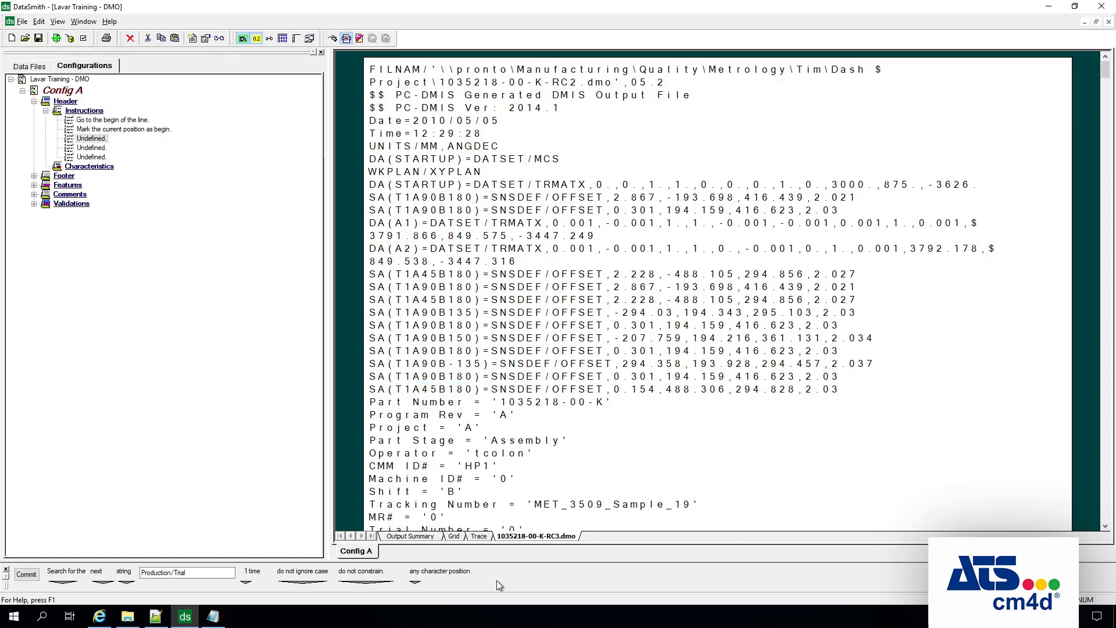
pyautogui.click(26, 574)
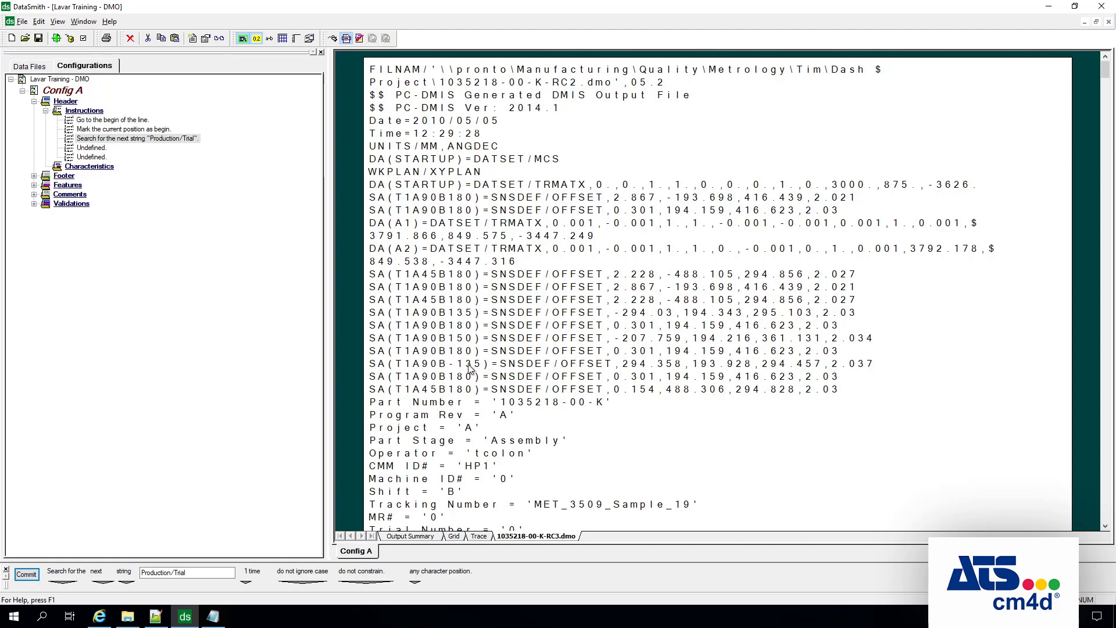
# Define the fourth Header instruction as "Go to the end of the line" and commit it.
pyautogui.scroll(-4, 442, 422)
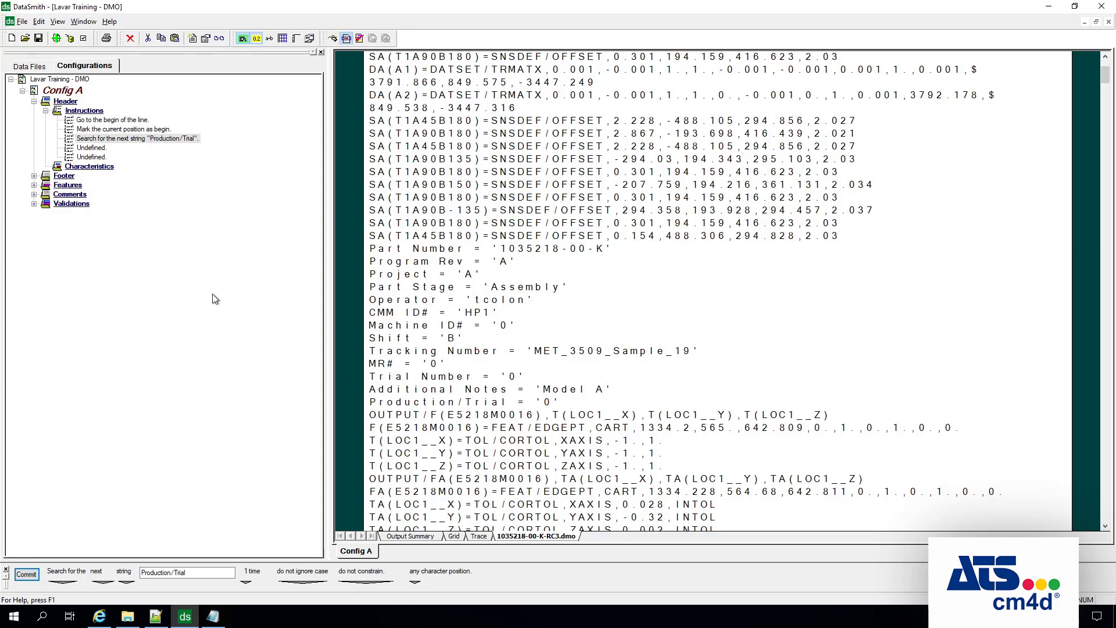
pyautogui.click(96, 148)
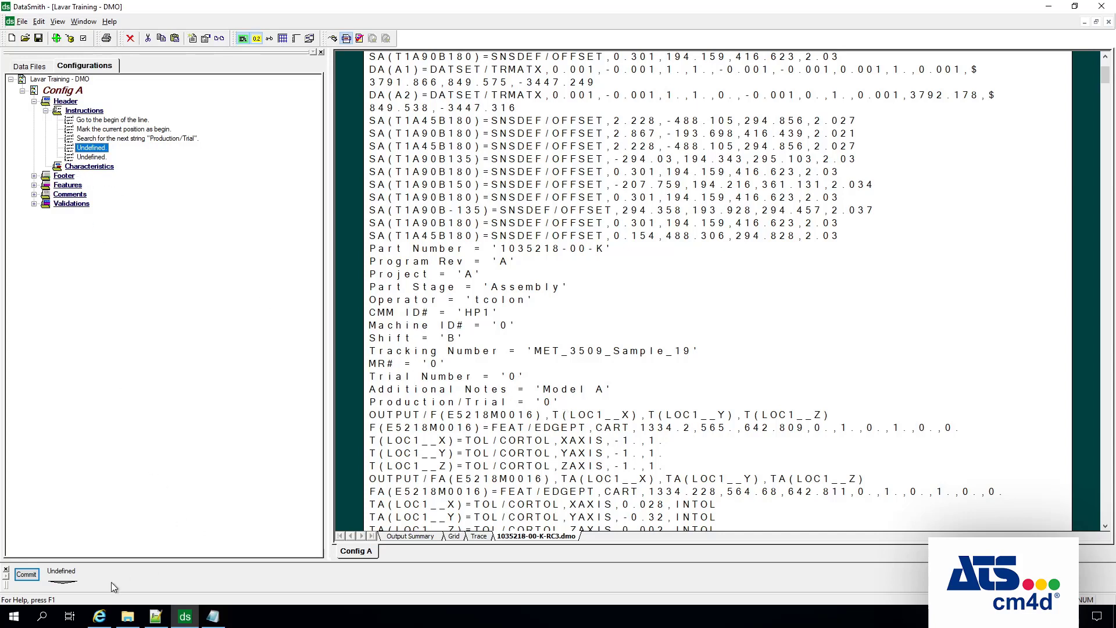
pyautogui.click(64, 572)
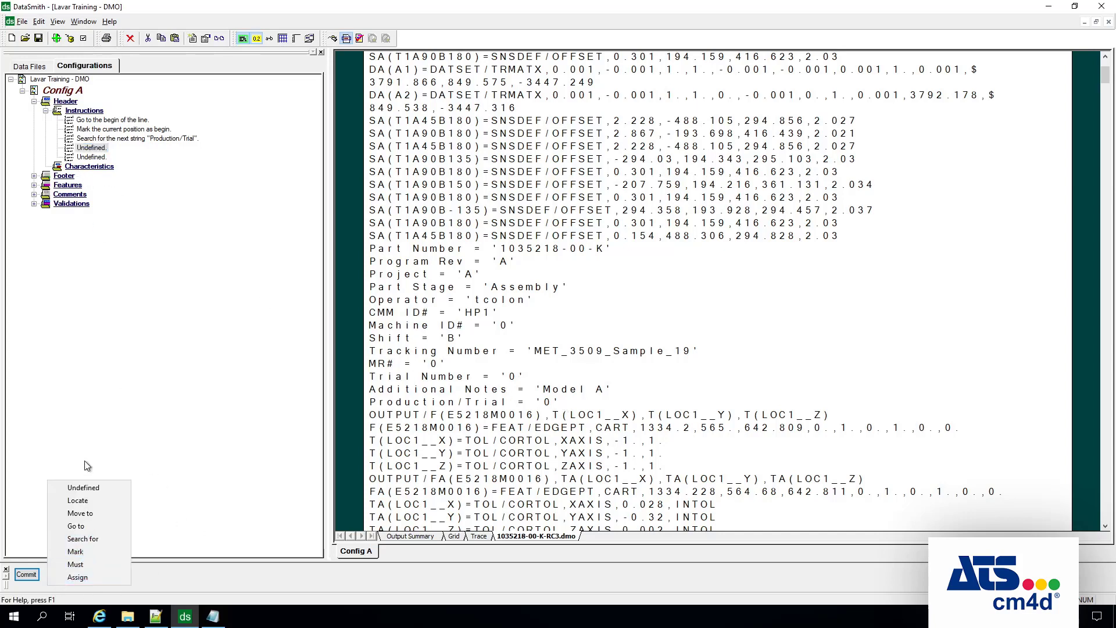
pyautogui.click(83, 525)
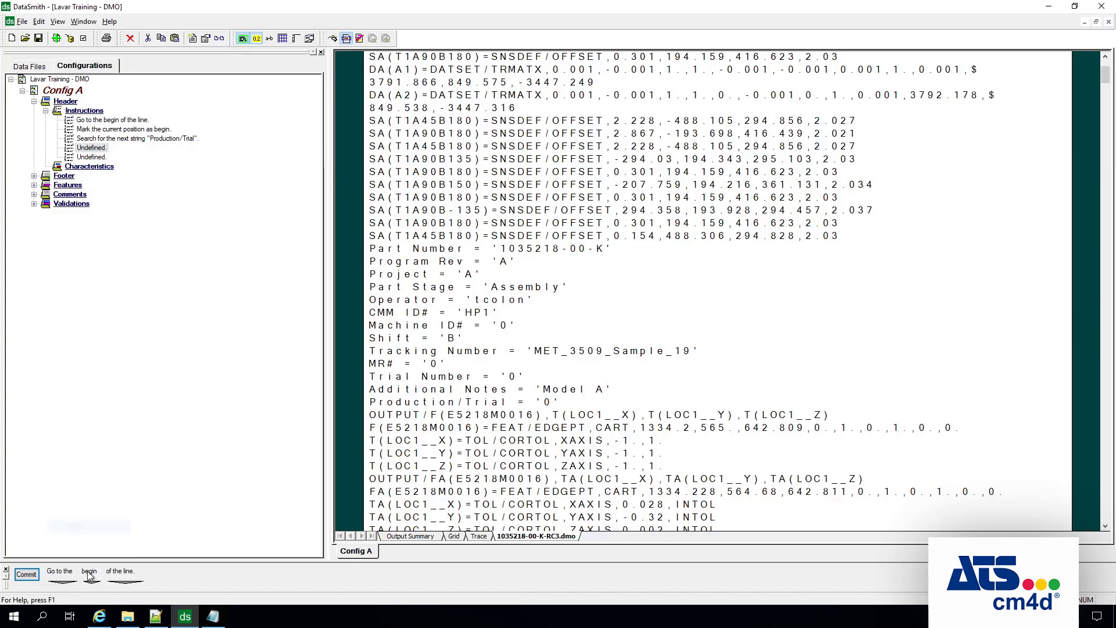
pyautogui.click(91, 584)
pyautogui.click(102, 576)
pyautogui.click(25, 576)
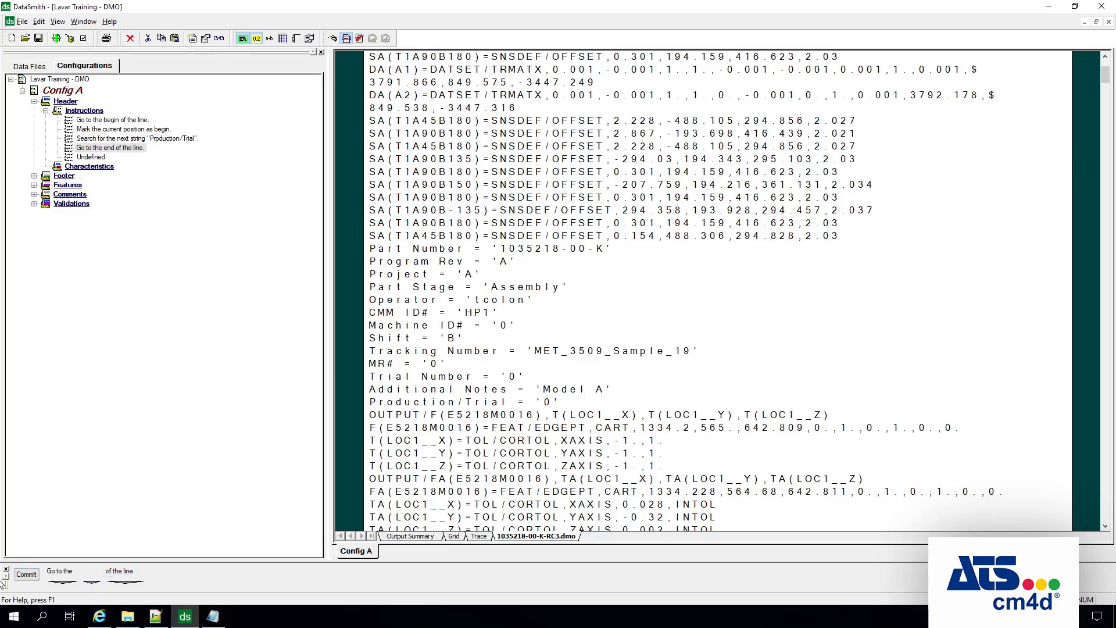
pyautogui.click(28, 575)
# Define the fifth Header instruction as "Mark the current position as end" and commit it.
pyautogui.click(92, 157)
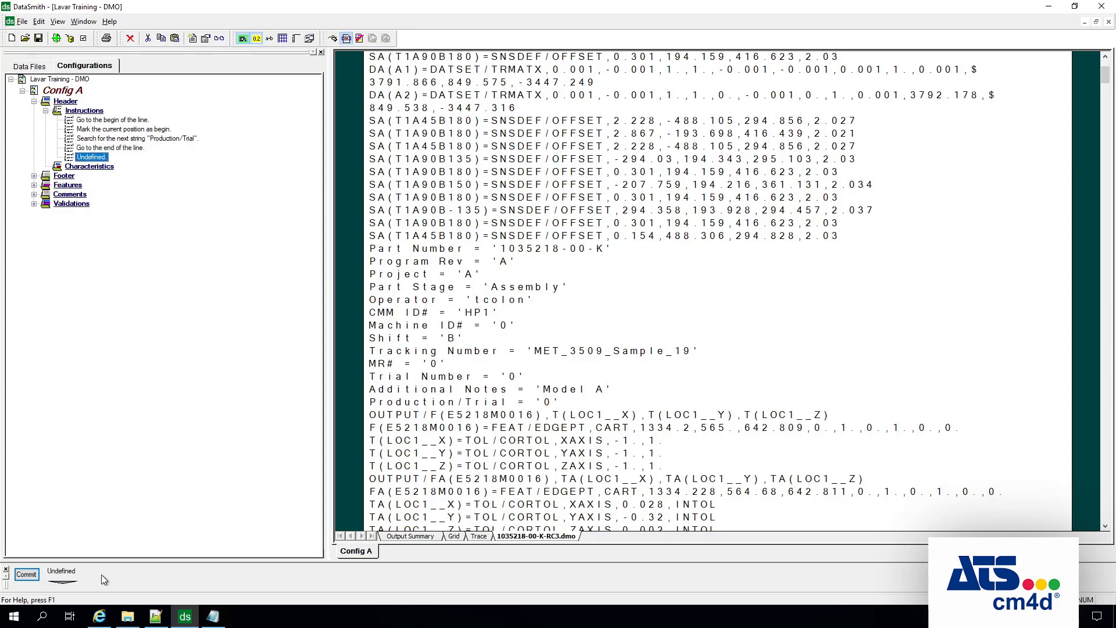
pyautogui.click(67, 583)
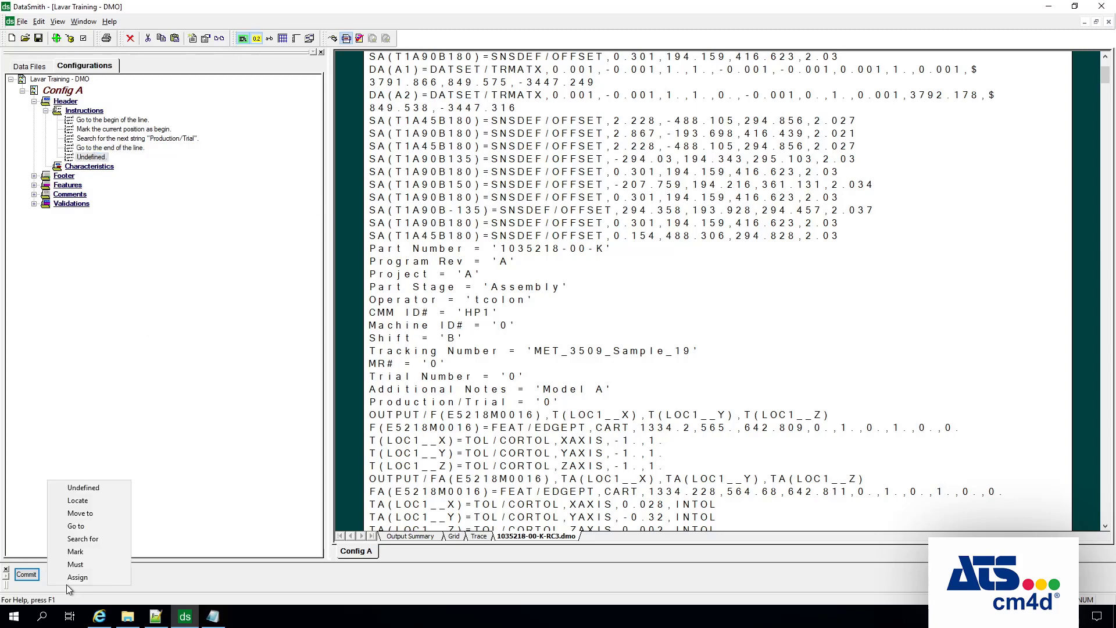
pyautogui.click(89, 553)
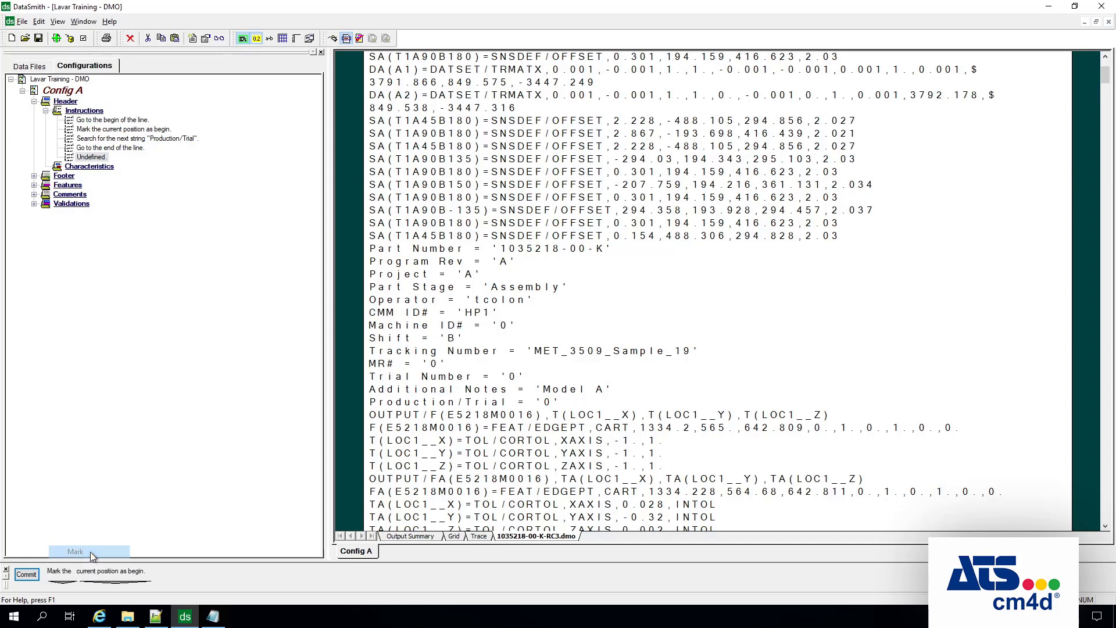
pyautogui.click(119, 584)
pyautogui.click(168, 450)
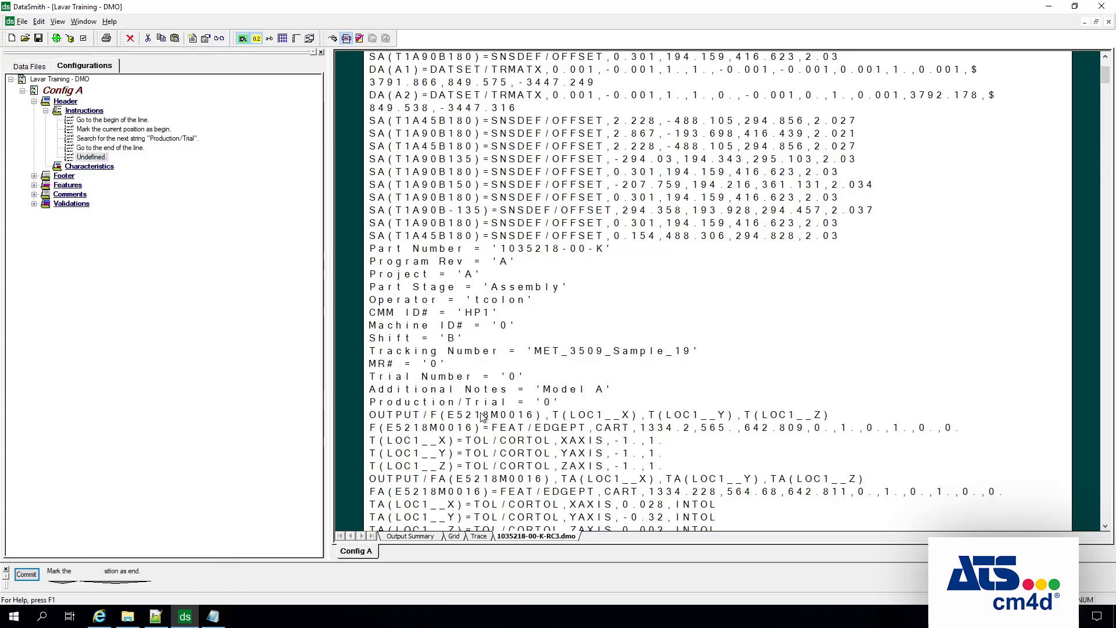
pyautogui.click(27, 575)
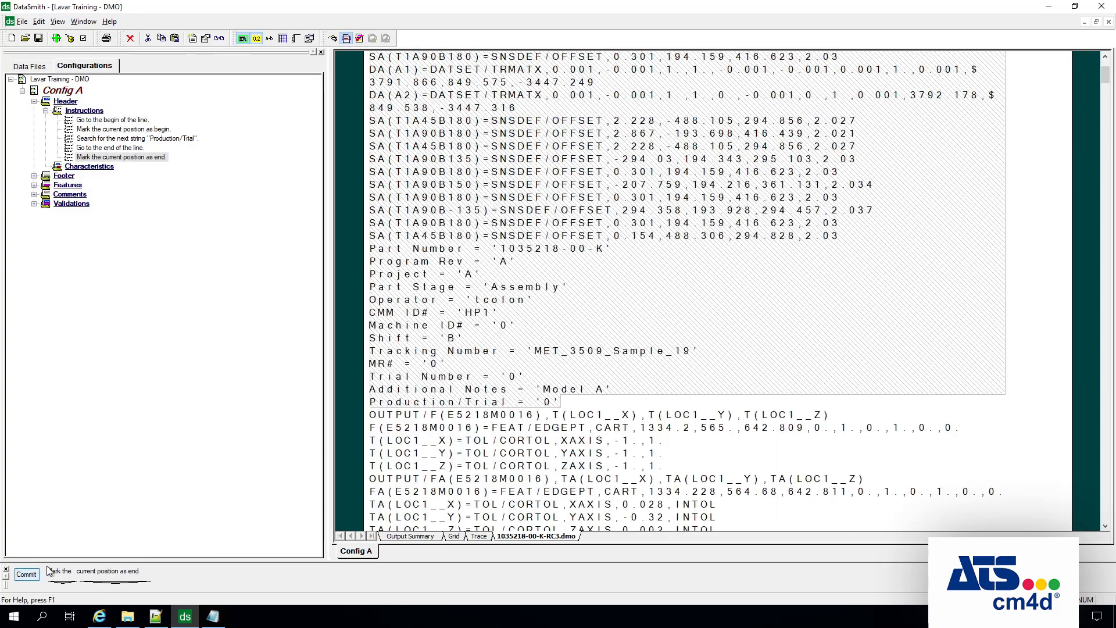
# Review the Header instructions against the marked area of the DMO file, from its first line to the Production/Trial line.
pyautogui.click(129, 121)
pyautogui.click(150, 158)
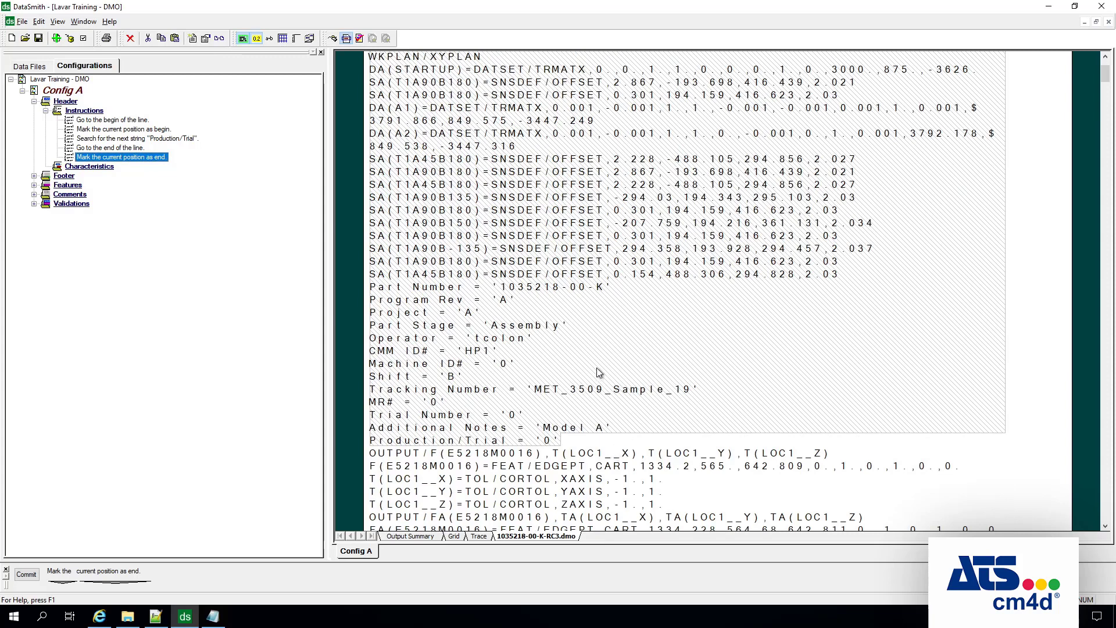
pyautogui.click(124, 121)
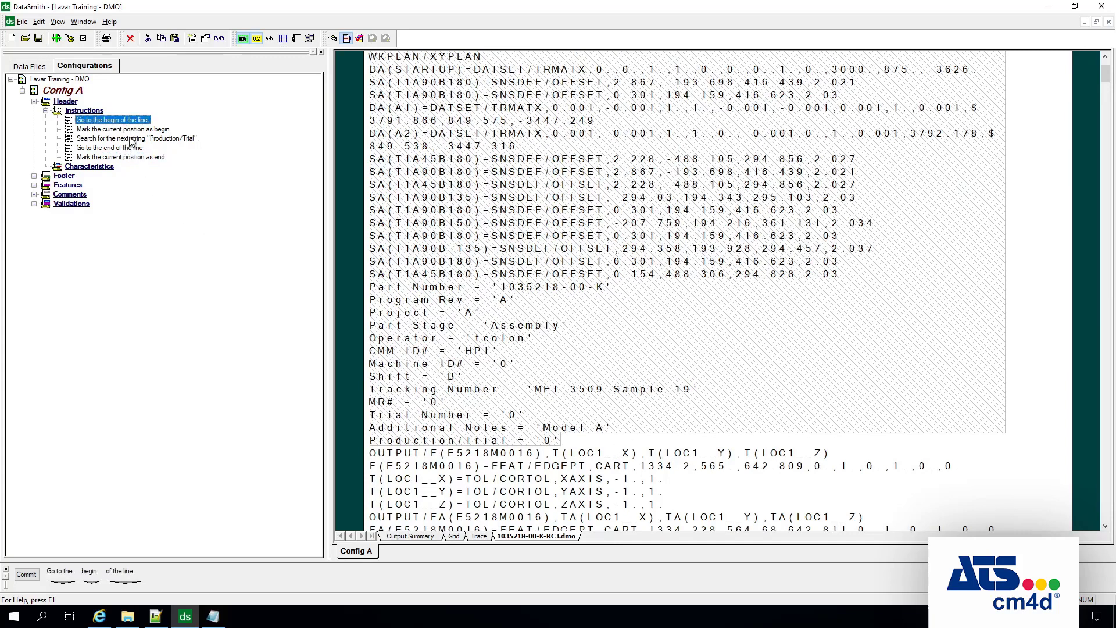
pyautogui.click(131, 139)
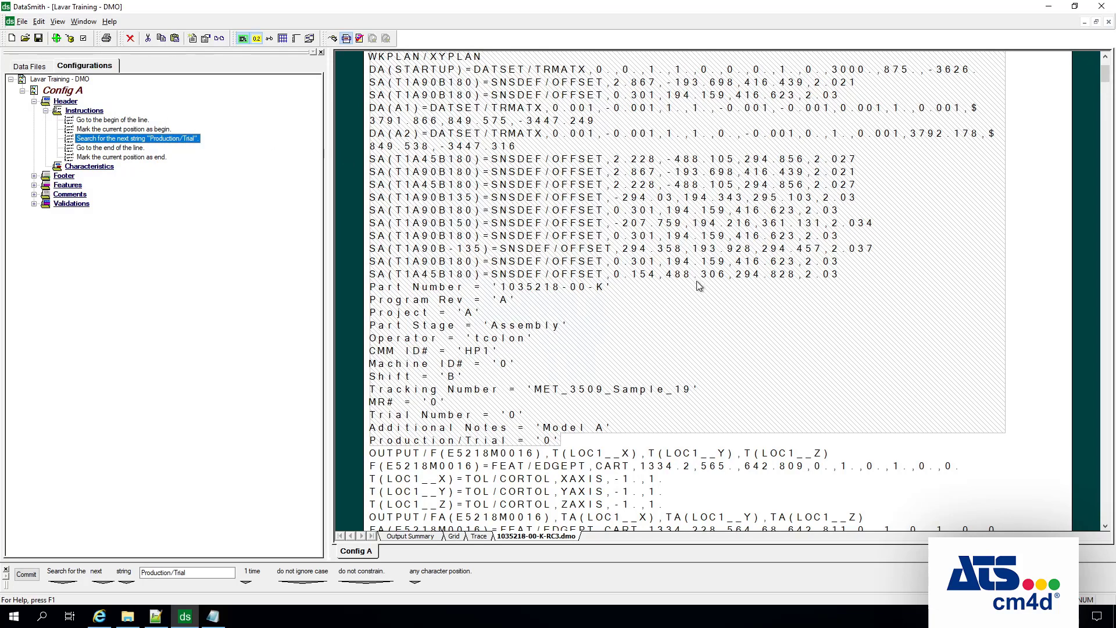
pyautogui.scroll(2, 700, 277)
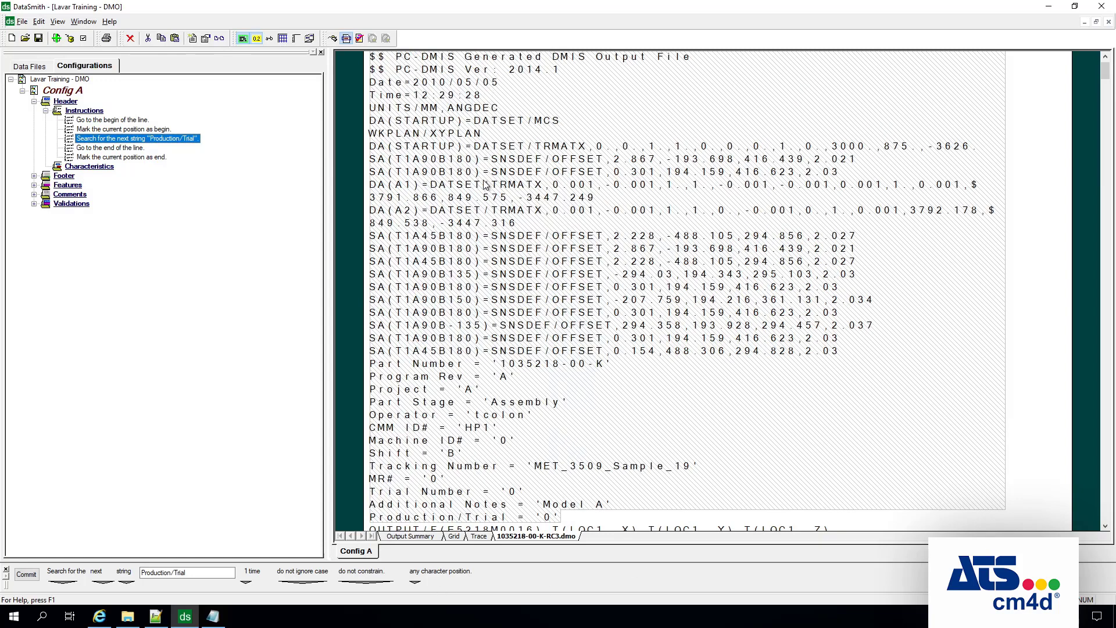
pyautogui.scroll(1, 486, 183)
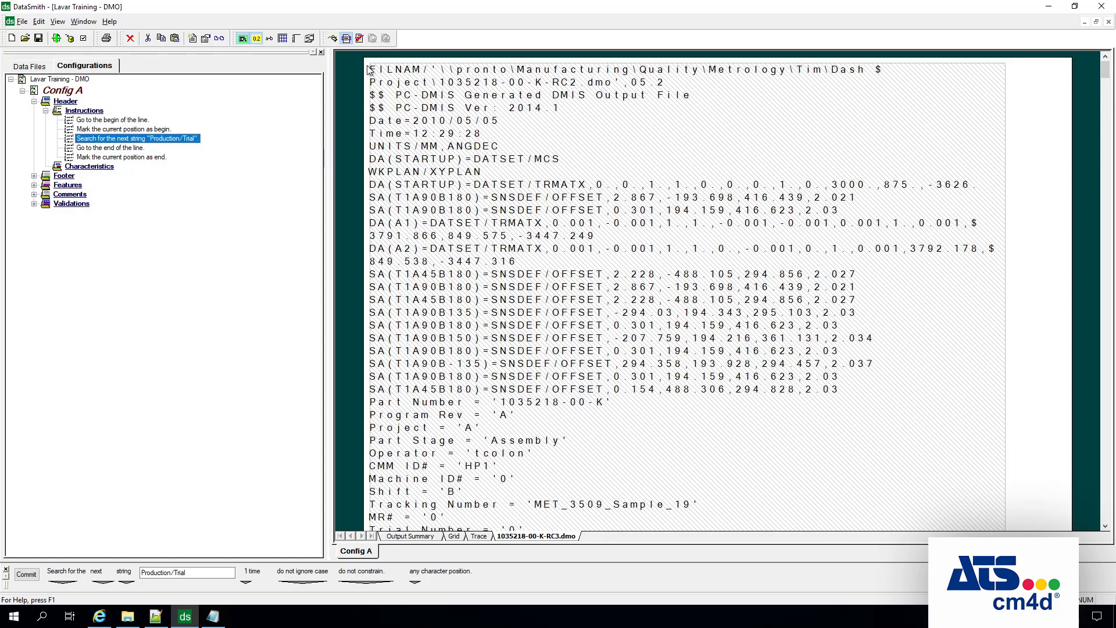
pyautogui.scroll(-4, 424, 133)
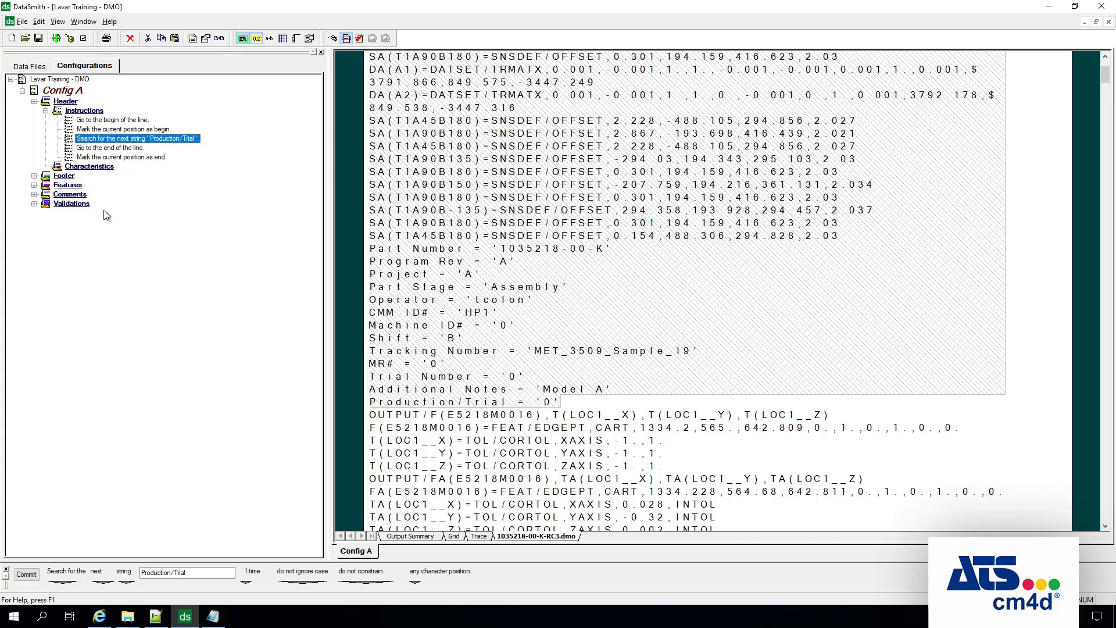
pyautogui.scroll(4, 781, 263)
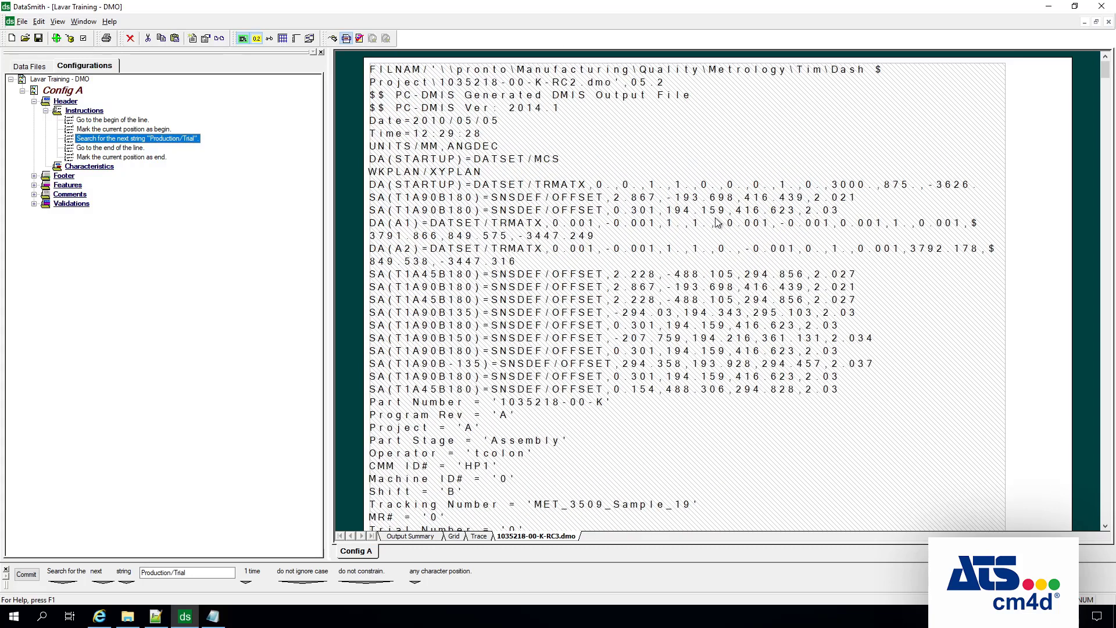
# Examine the DMO file's marked header lines and the feature data that follows the Production/Trial line.
pyautogui.scroll(-3, 701, 220)
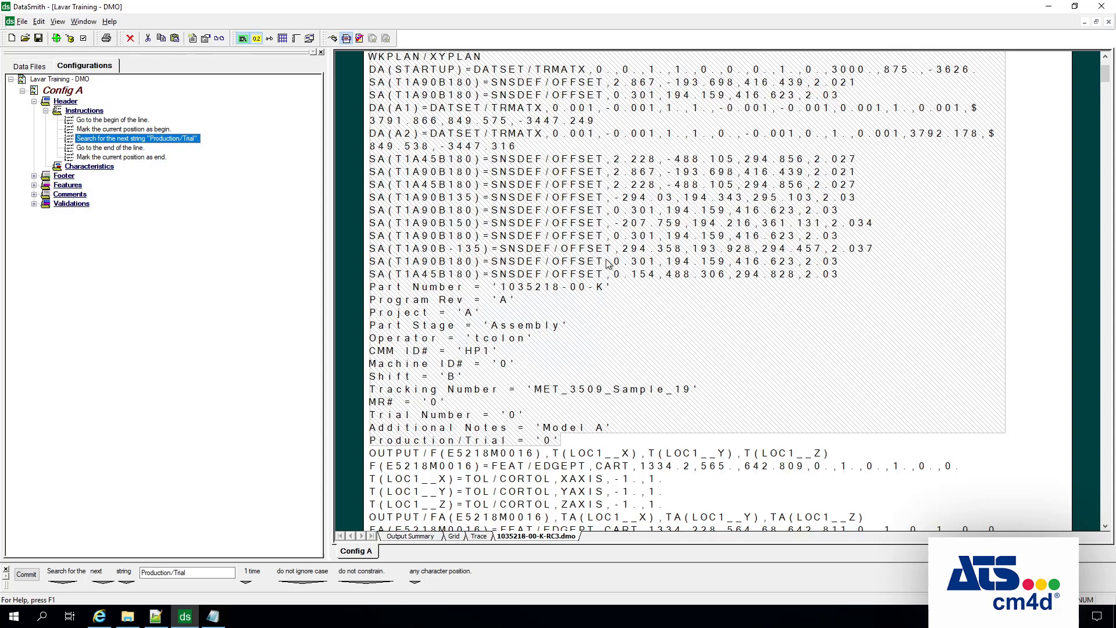
pyautogui.click(102, 168)
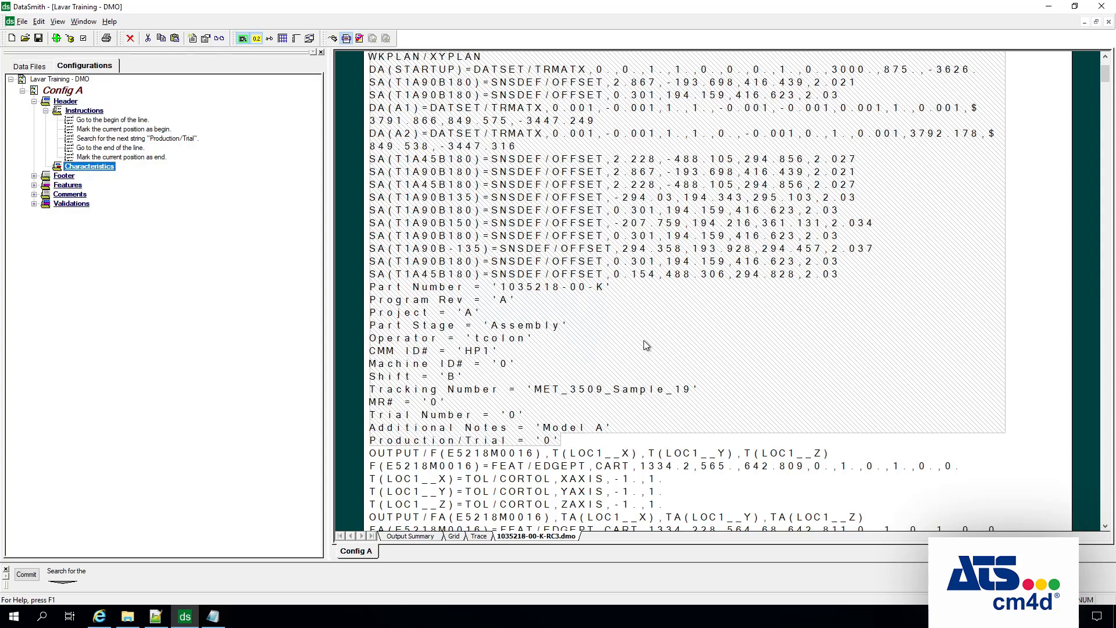
pyautogui.scroll(3, 381, 195)
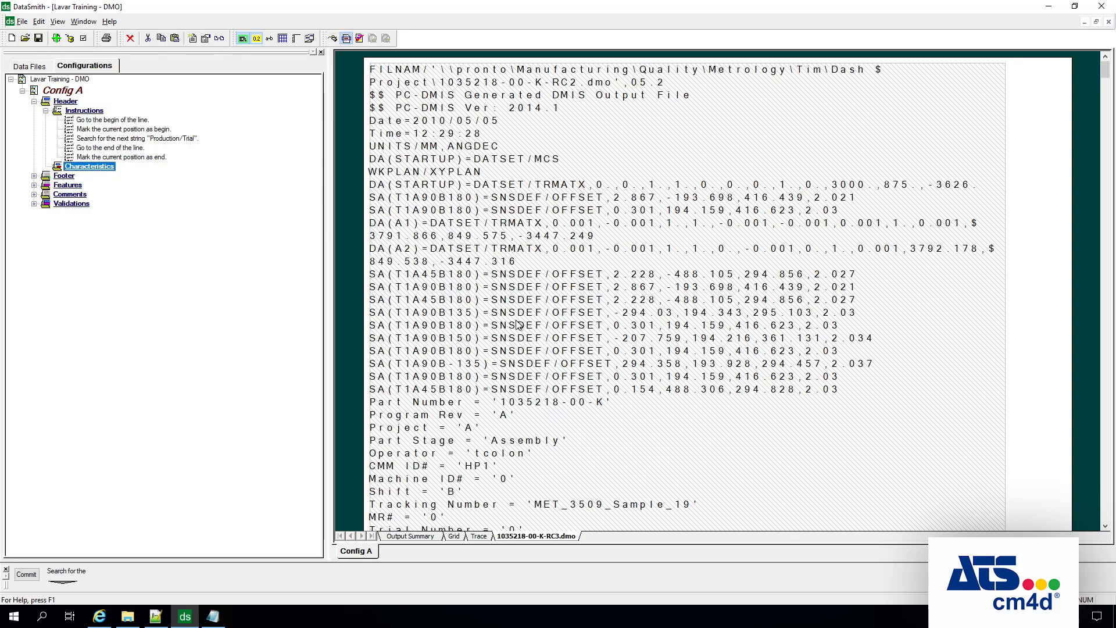
pyautogui.scroll(-3, 519, 325)
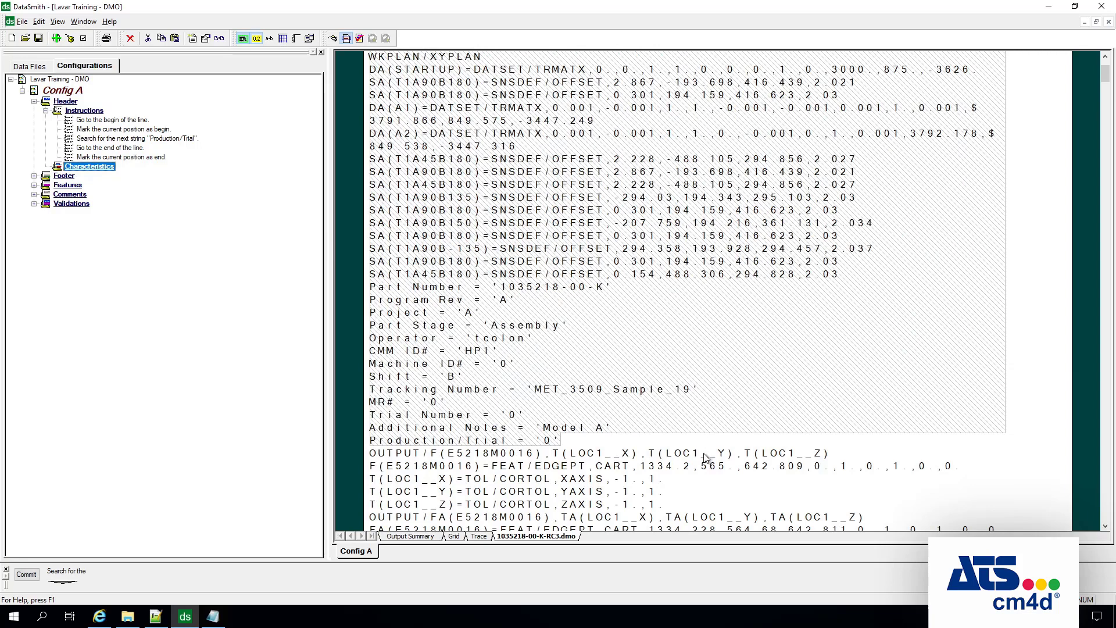
pyautogui.scroll(3, 653, 382)
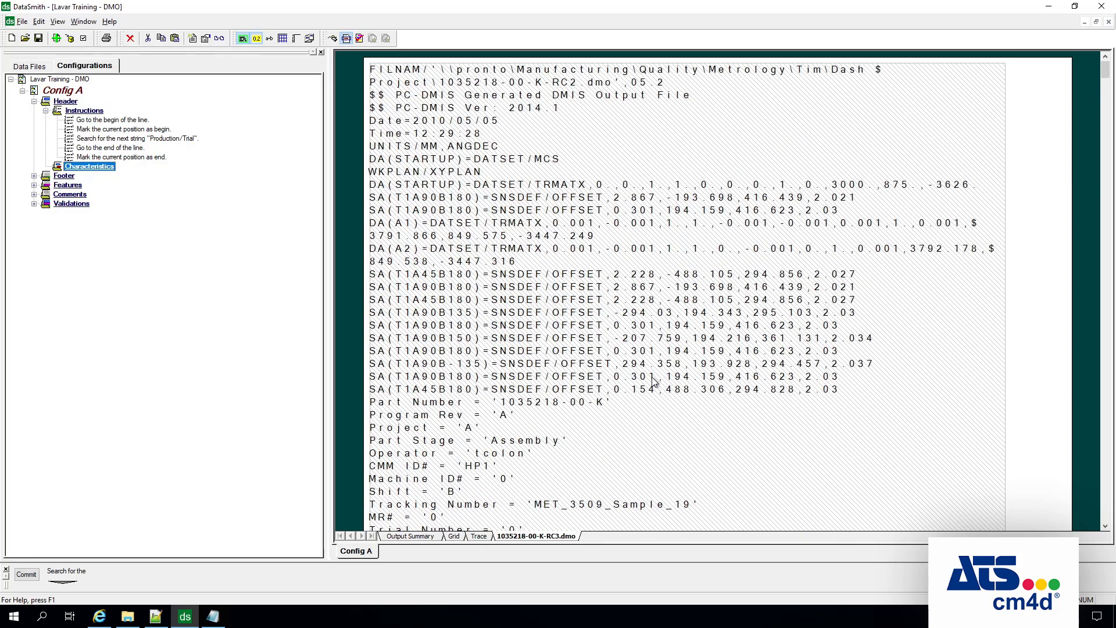
pyautogui.scroll(-2, 653, 381)
pyautogui.scroll(2, 653, 382)
pyautogui.scroll(-1, 653, 382)
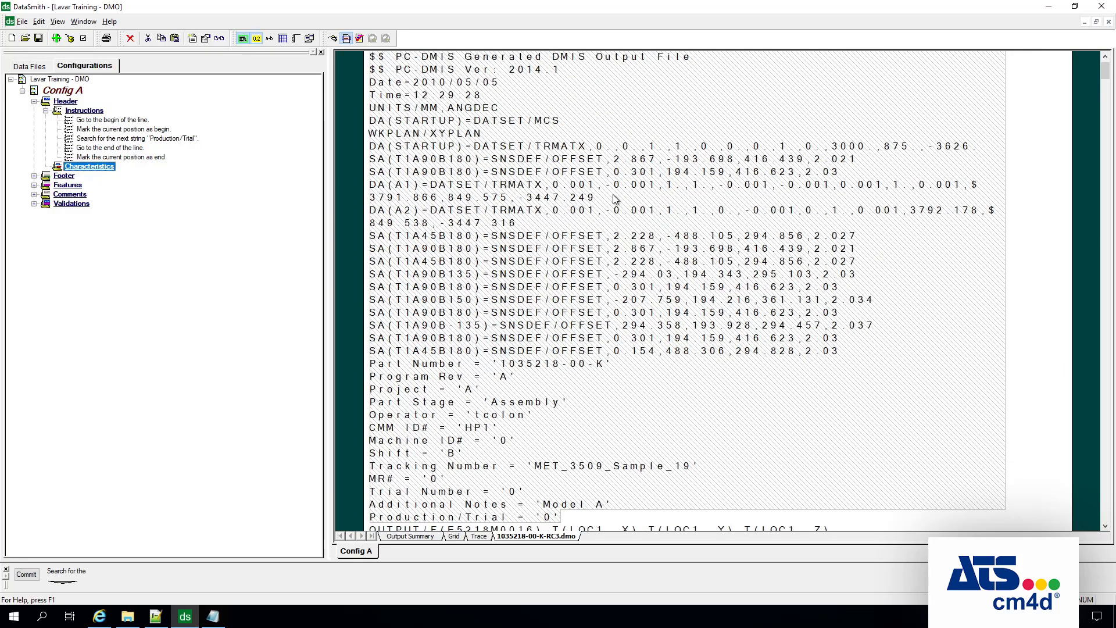
pyautogui.scroll(1, 604, 249)
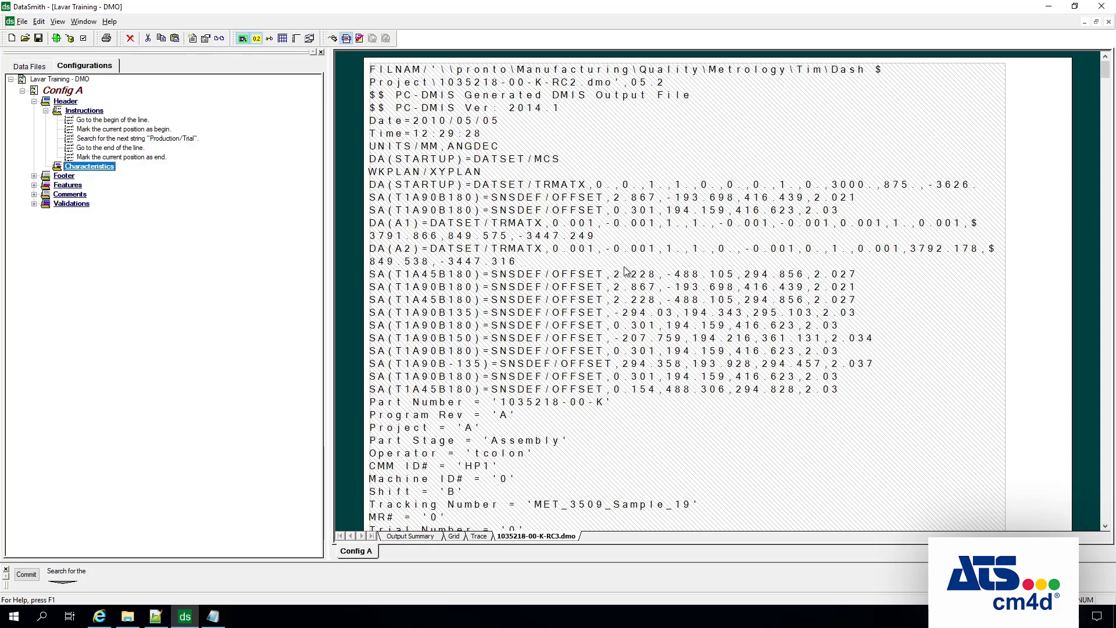
pyautogui.scroll(-3, 625, 270)
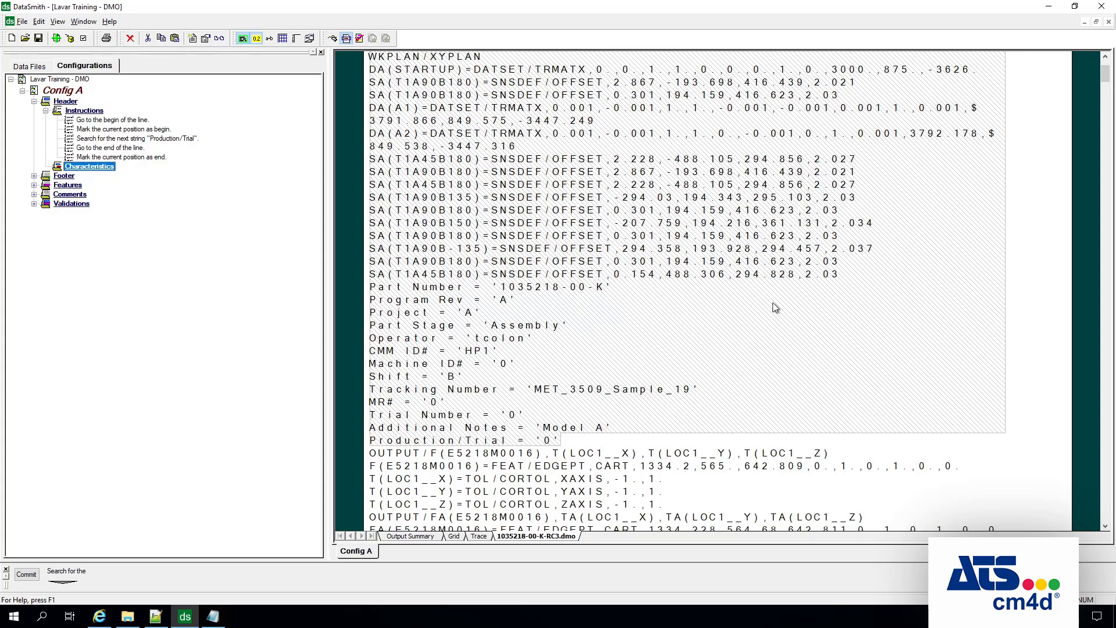
pyautogui.scroll(-20, 685, 311)
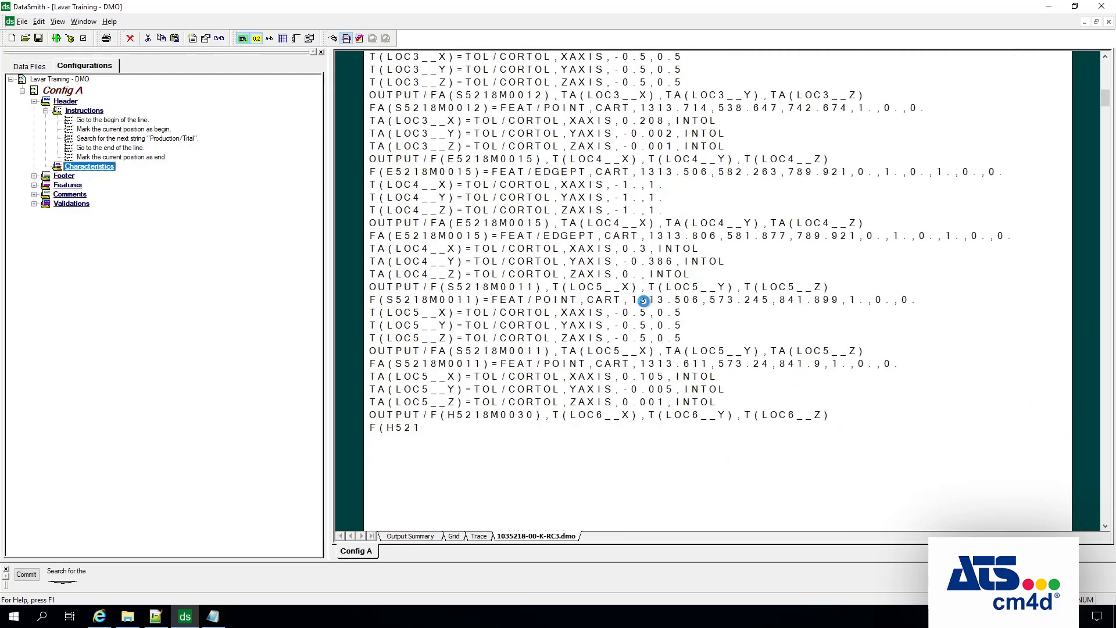
pyautogui.scroll(-15, 639, 298)
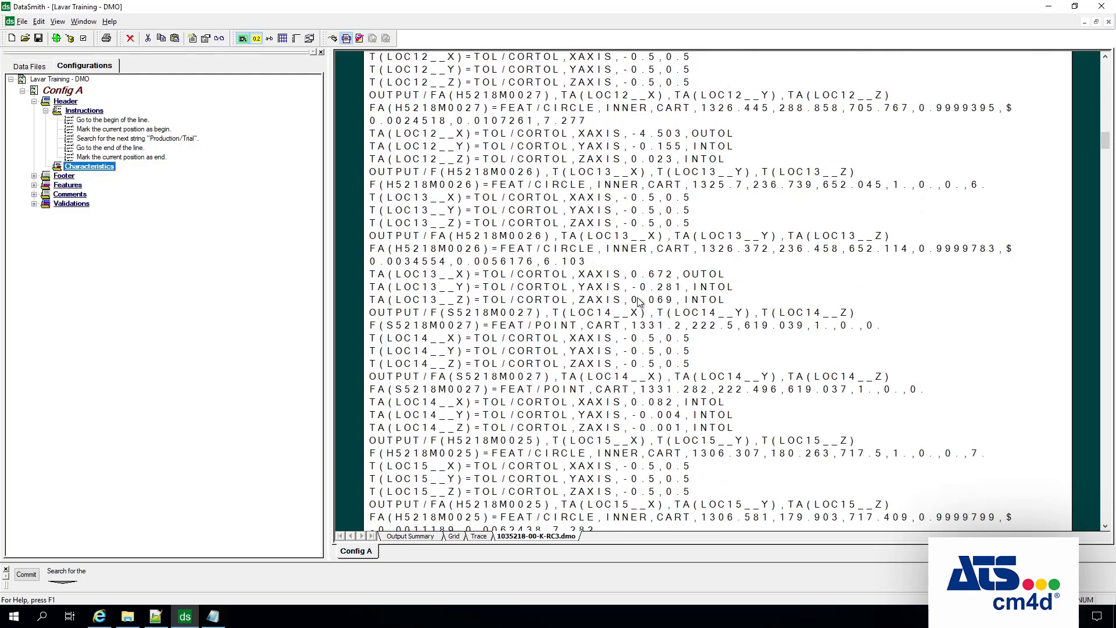
pyautogui.scroll(20, 640, 297)
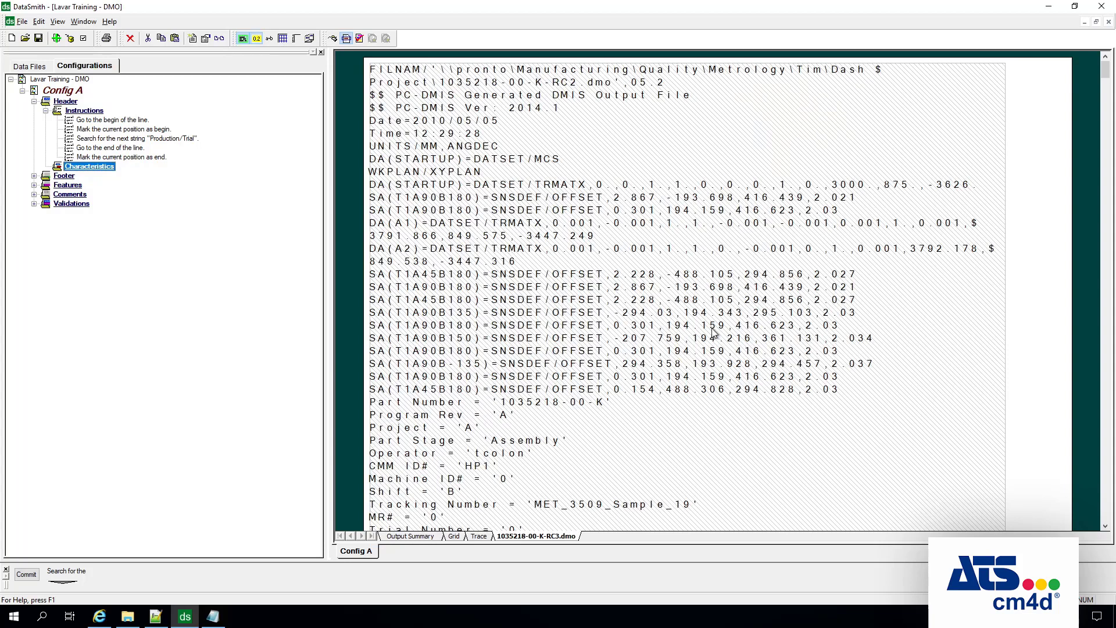
pyautogui.scroll(-6, 713, 333)
pyautogui.scroll(-5, 713, 333)
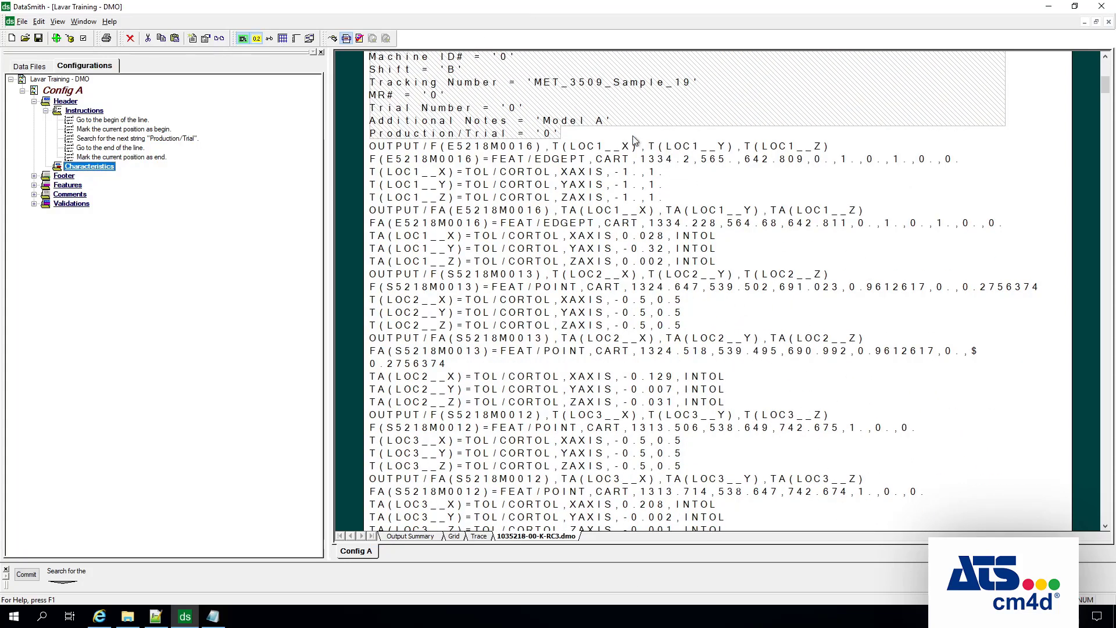
pyautogui.scroll(8, 625, 294)
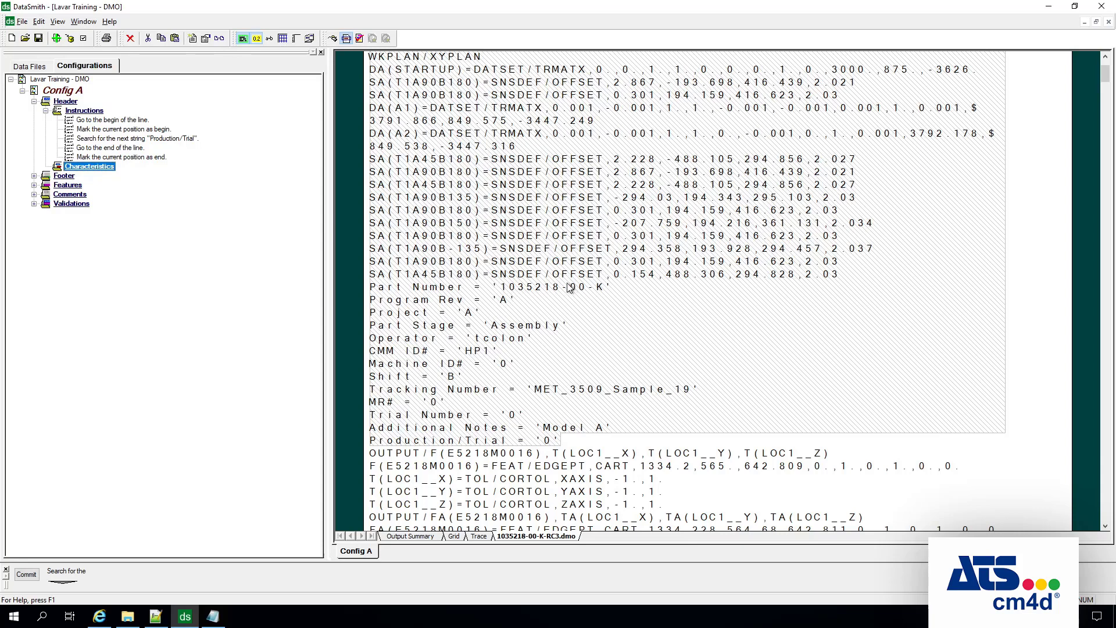
# Add a new characteristic to the Header's Characteristics and expand its list of undefined instructions.
pyautogui.rightClick(97, 168)
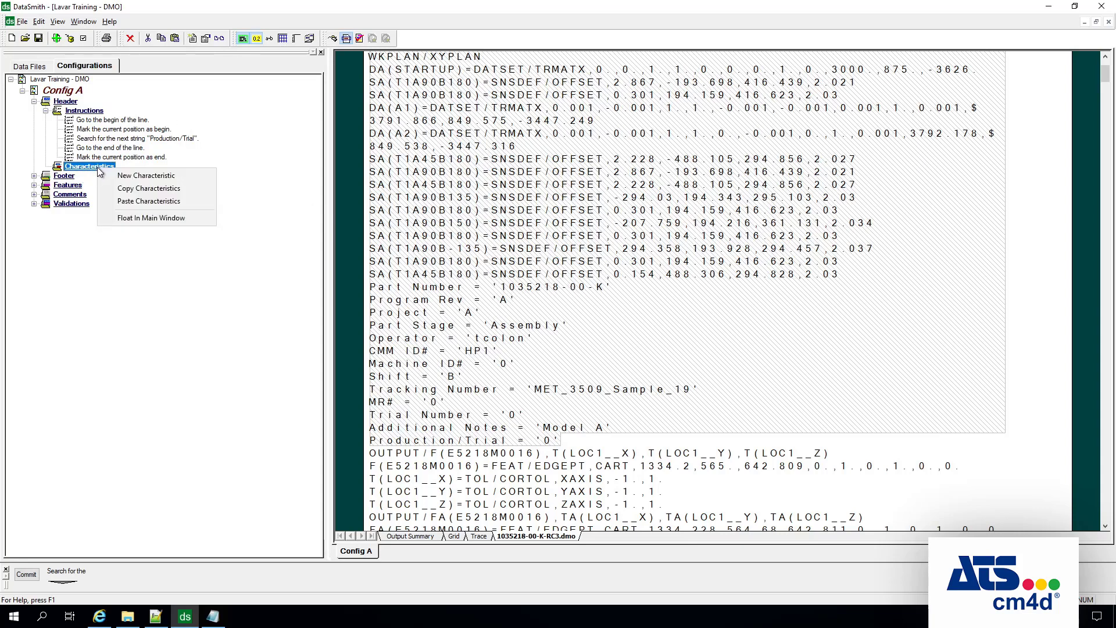
pyautogui.click(174, 179)
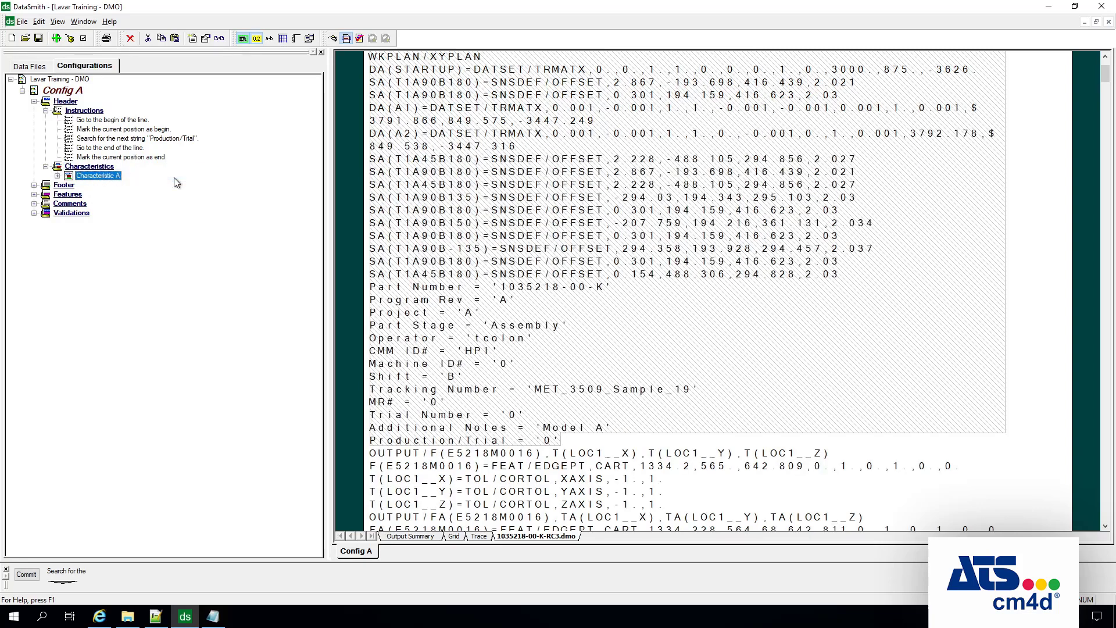
pyautogui.click(57, 176)
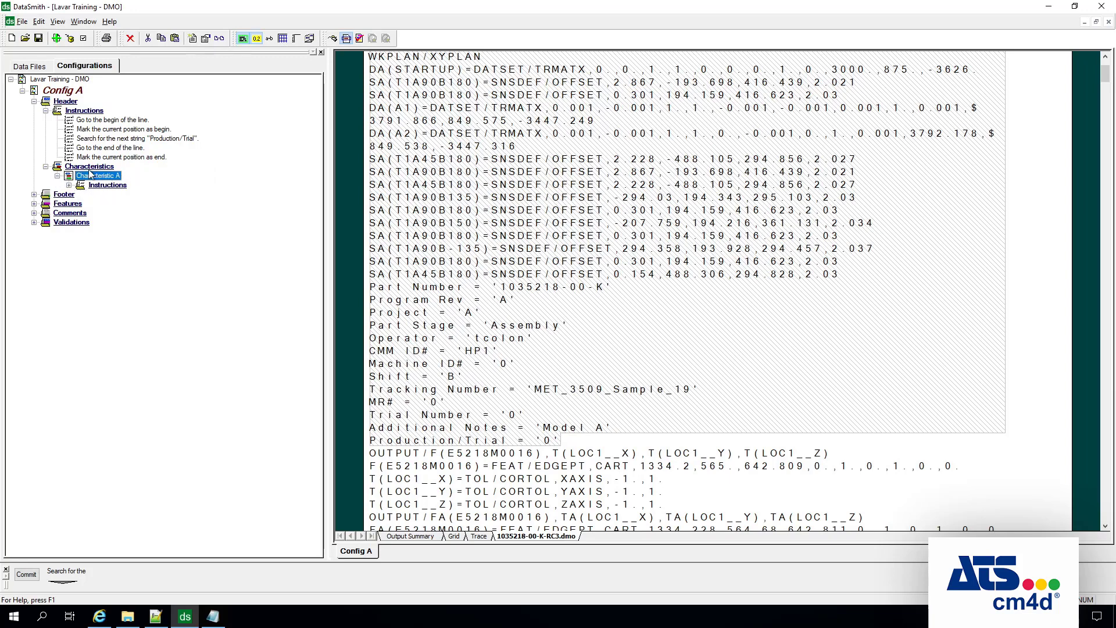
pyautogui.click(68, 185)
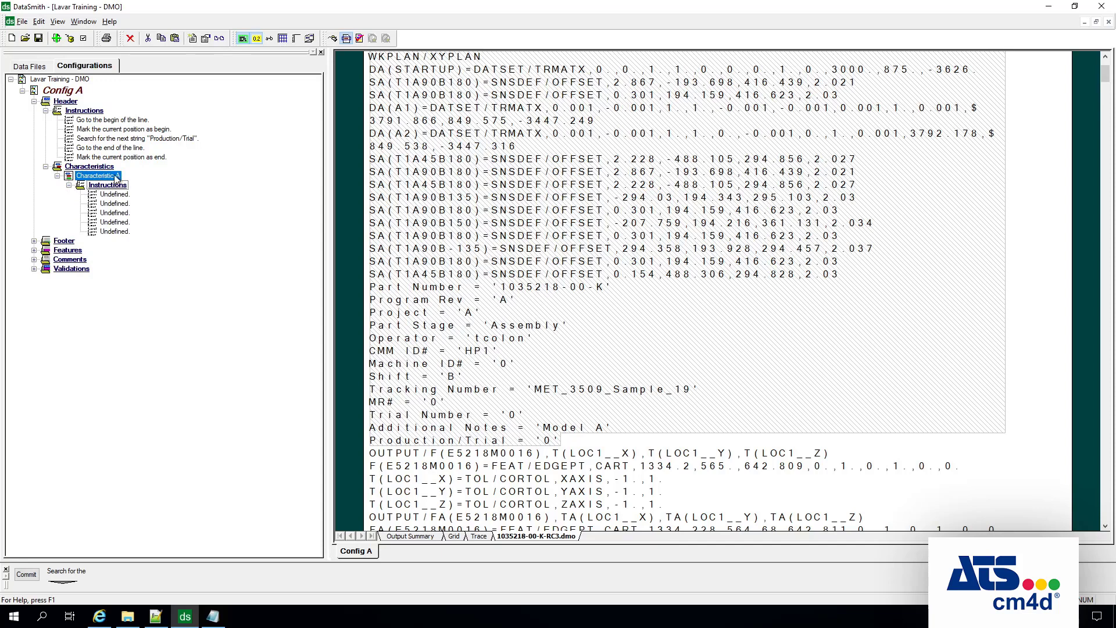
pyautogui.click(105, 186)
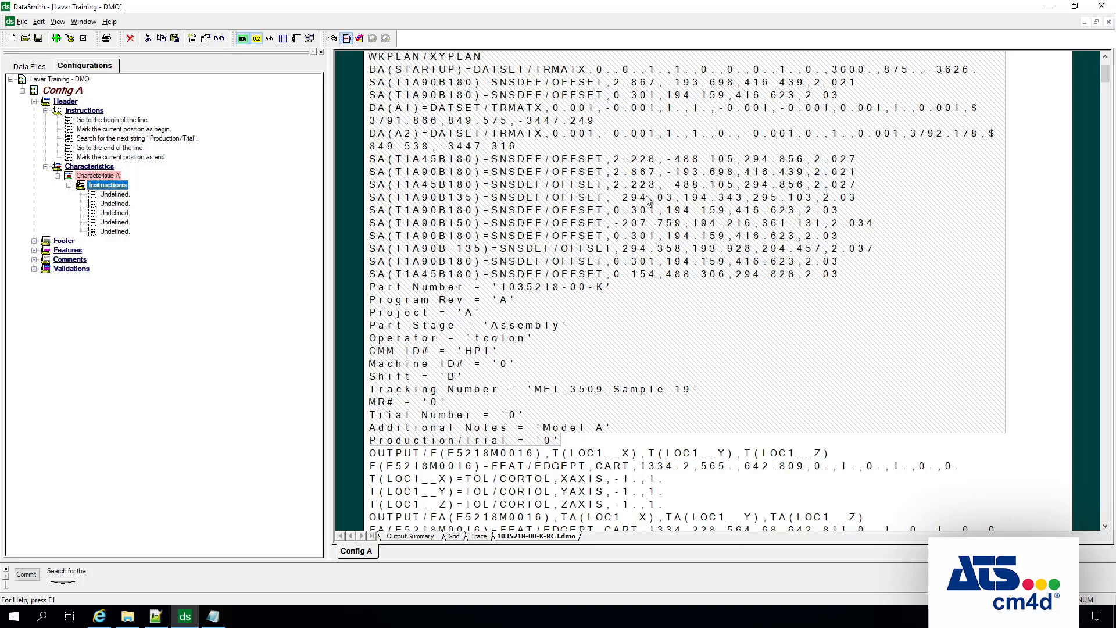
pyautogui.click(84, 114)
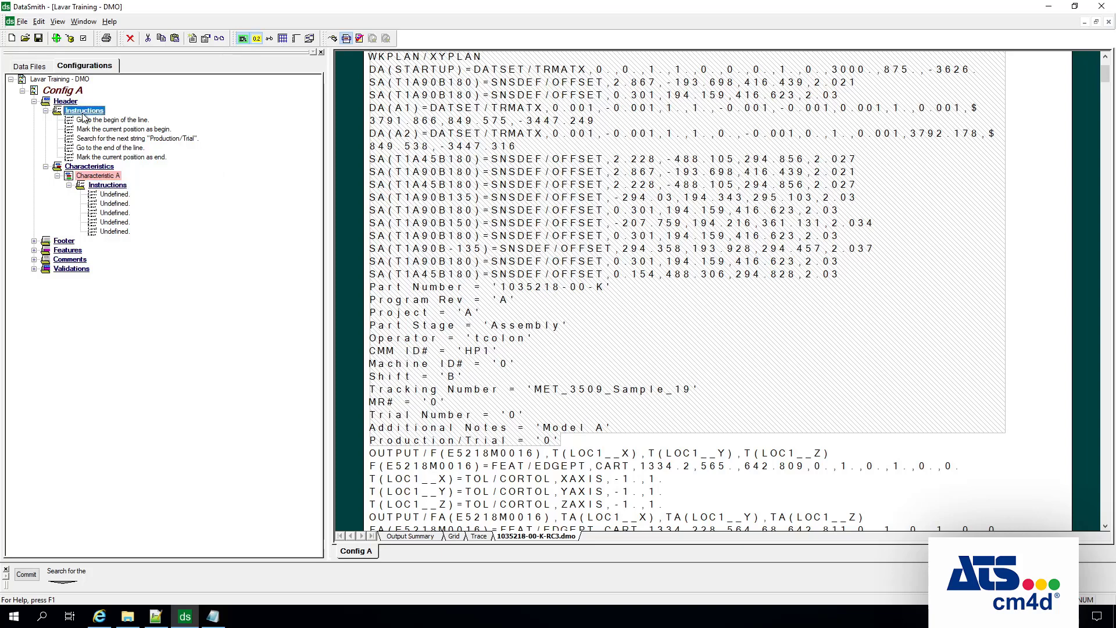
pyautogui.click(119, 186)
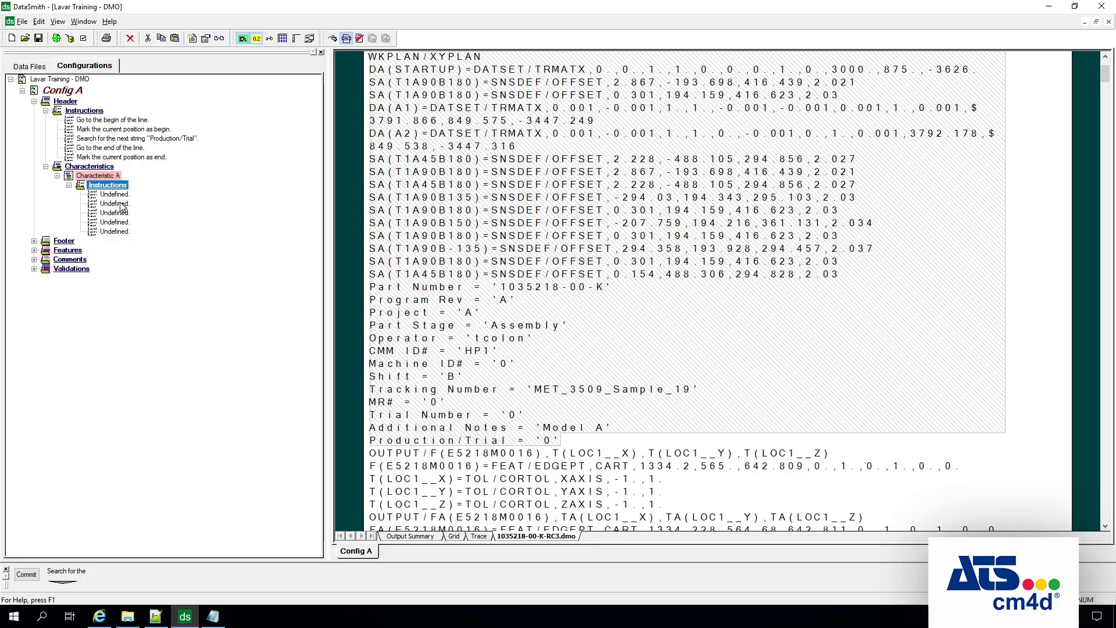
pyautogui.click(759, 267)
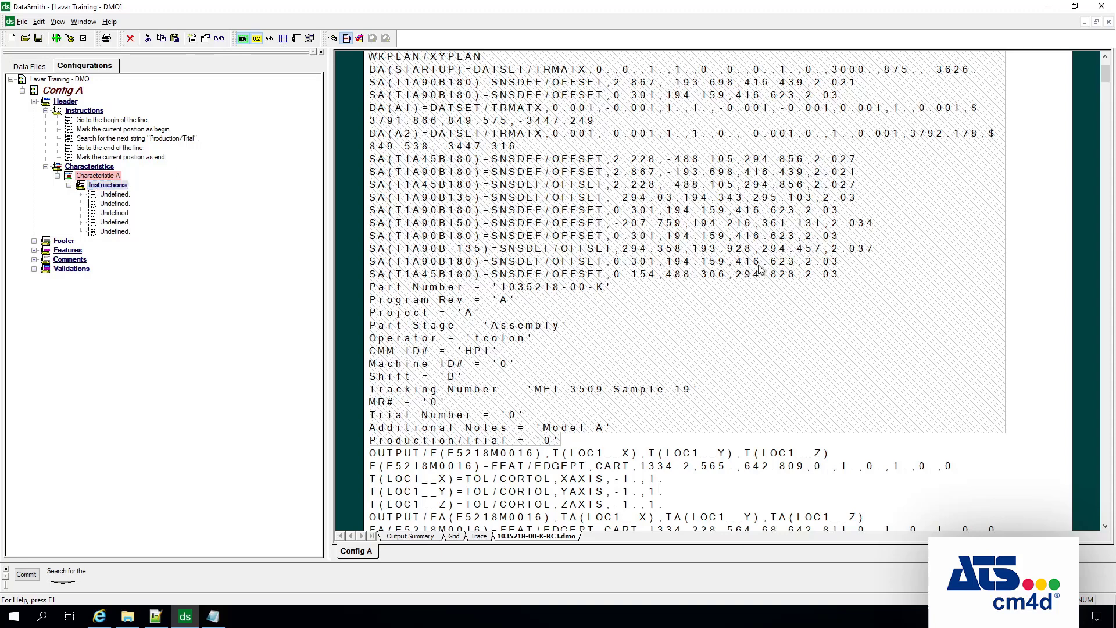
pyautogui.scroll(2, 758, 268)
pyautogui.scroll(1, 759, 279)
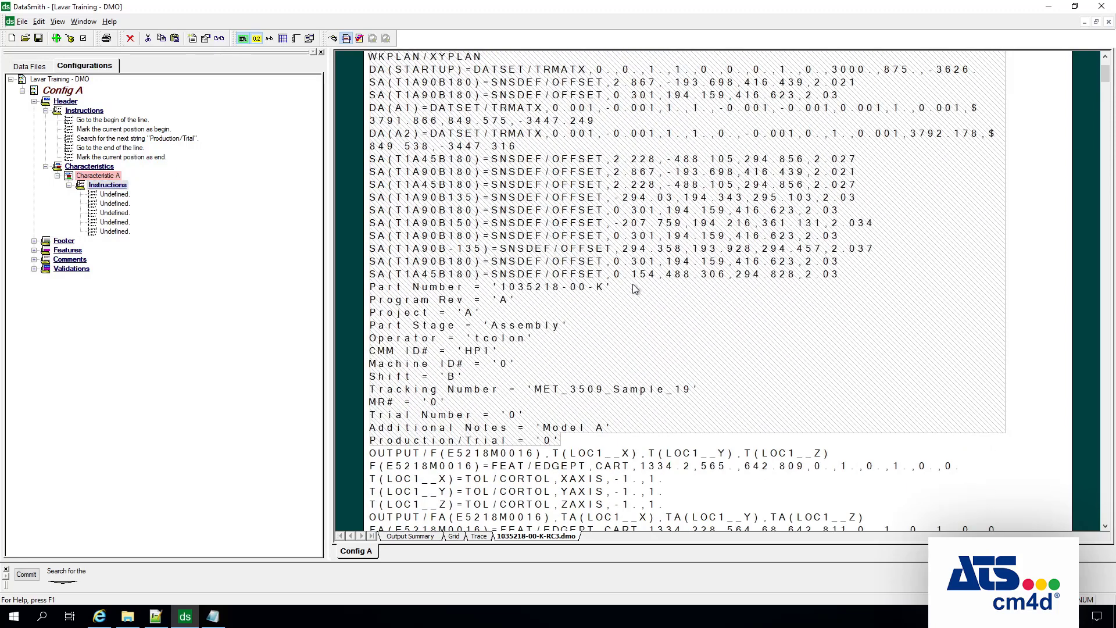
# Modify the new Header characteristic's properties, naming it "Routine Label".
pyautogui.click(123, 176)
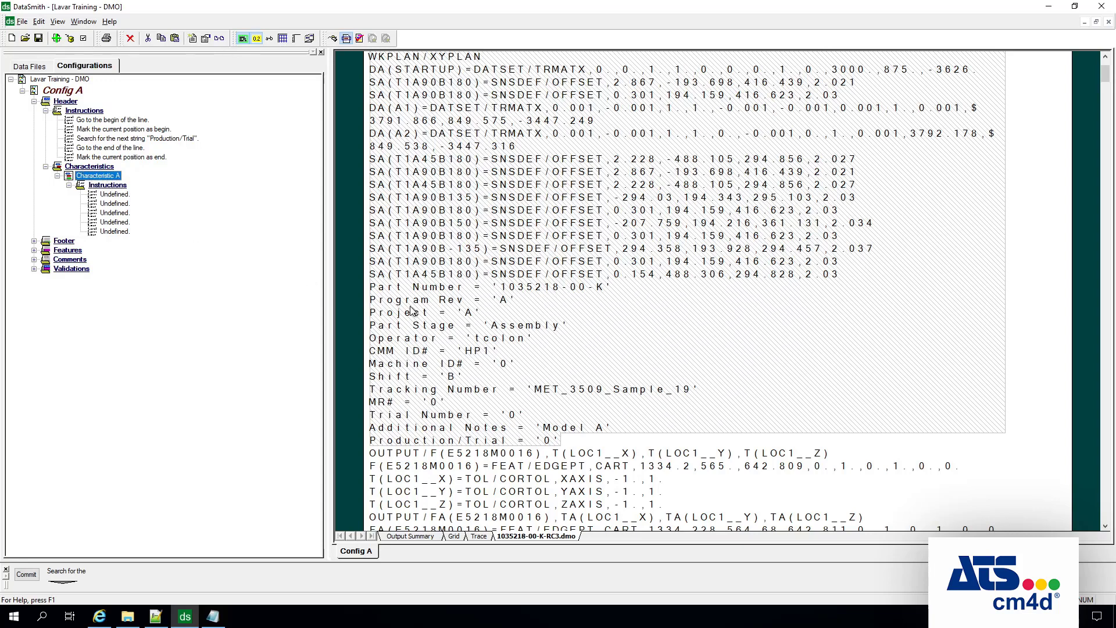
pyautogui.rightClick(108, 177)
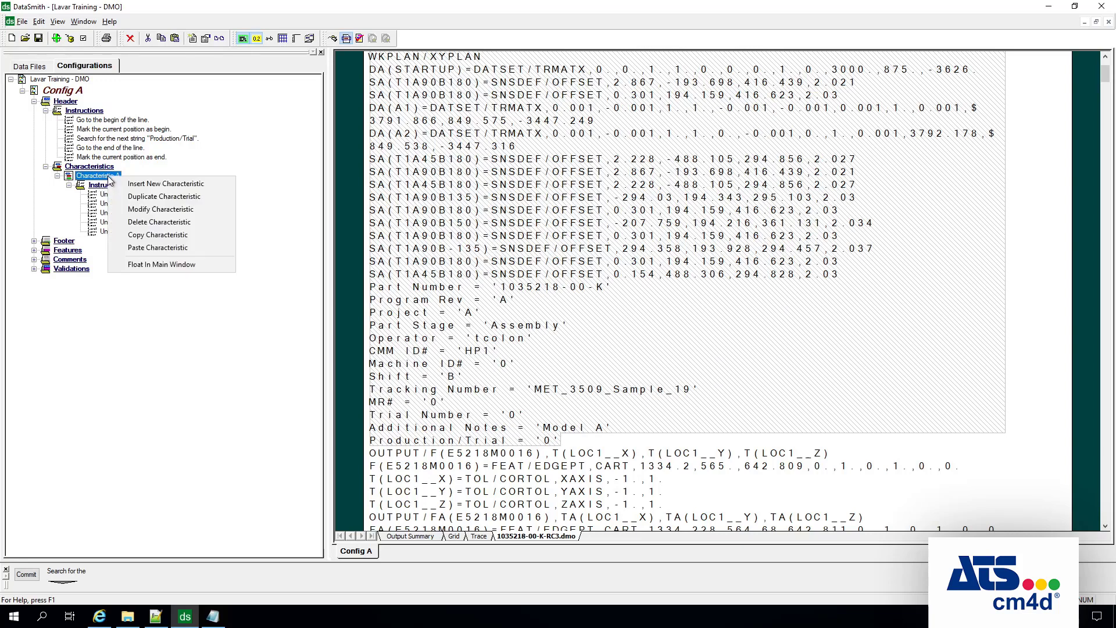
pyautogui.click(168, 210)
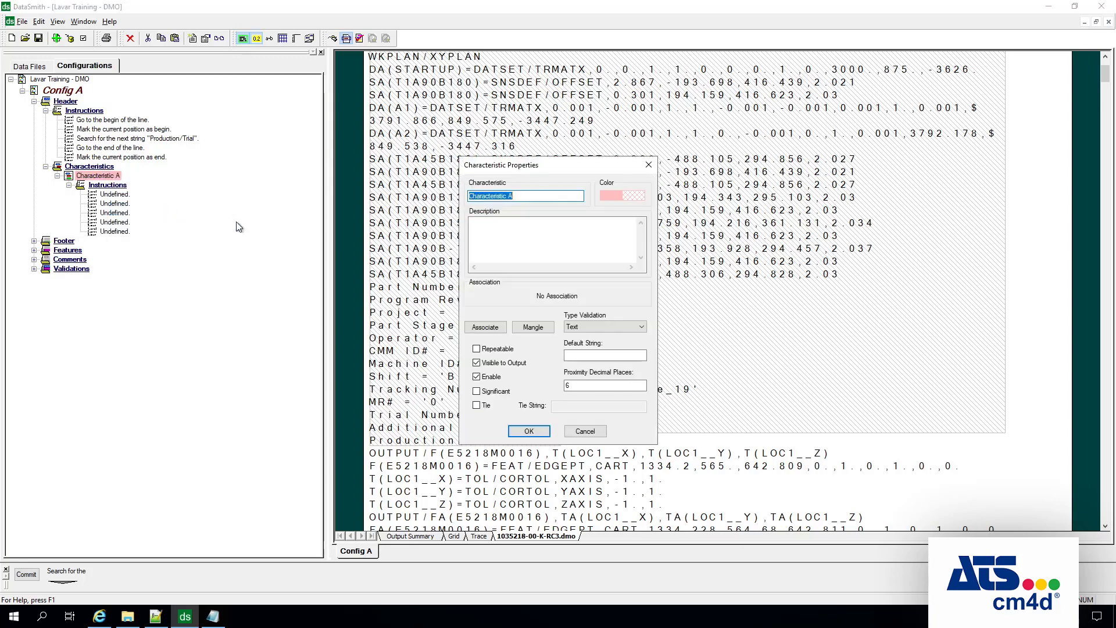
pyautogui.moveTo(581, 170); pyautogui.dragTo(253, 194)
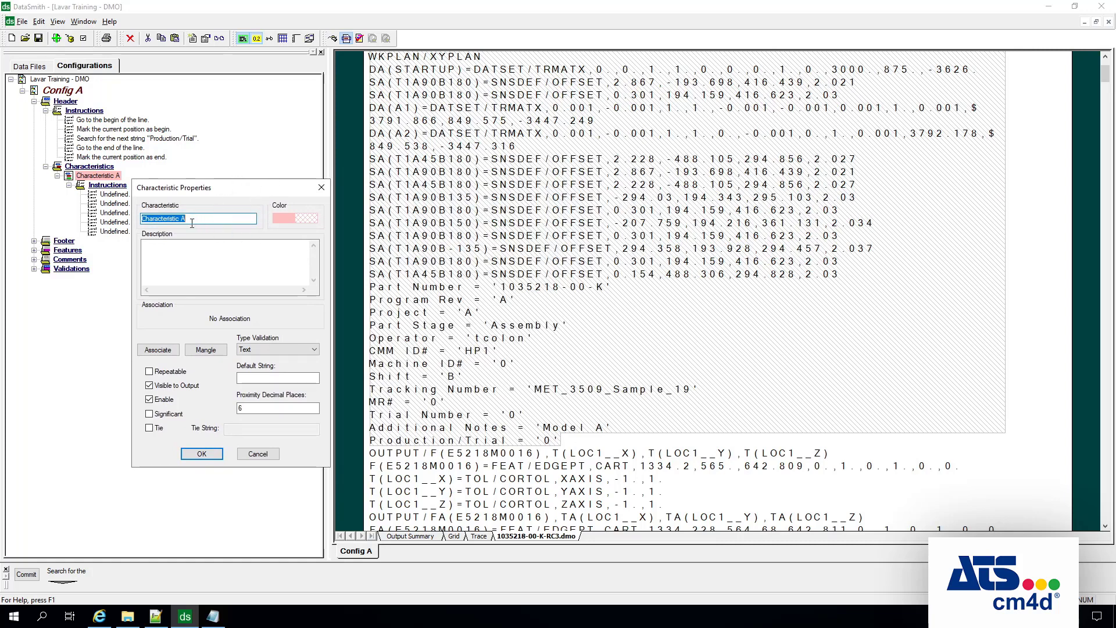
pyautogui.write('Routine Labe')
pyautogui.write('l')
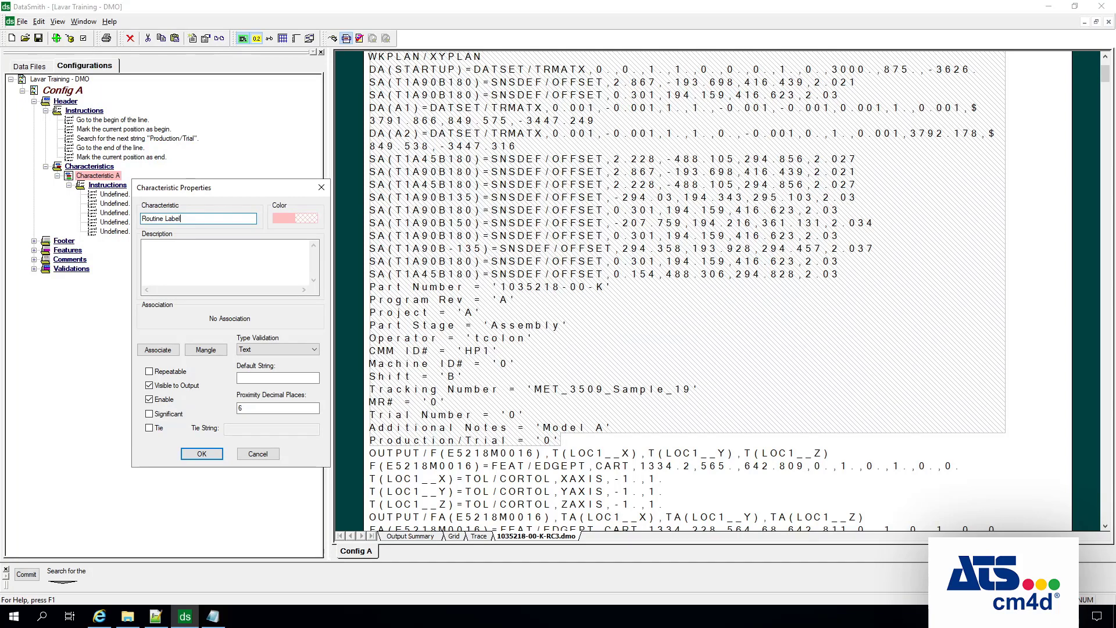
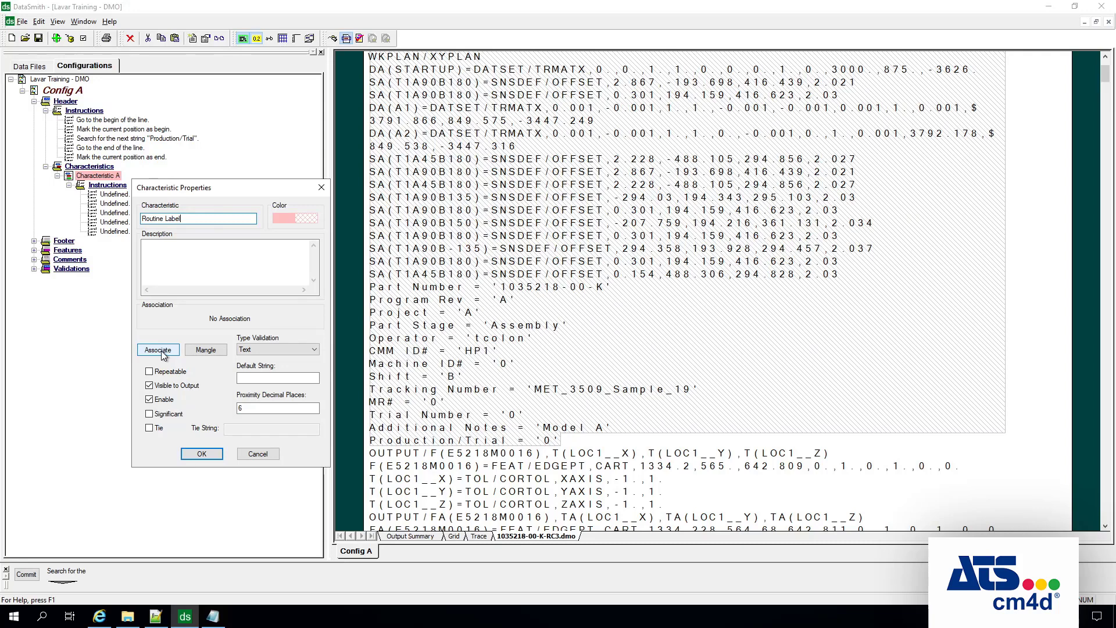
# Open the associations for the Routine Label characteristic and review the Routine, Sample and Feature groups.
pyautogui.click(158, 350)
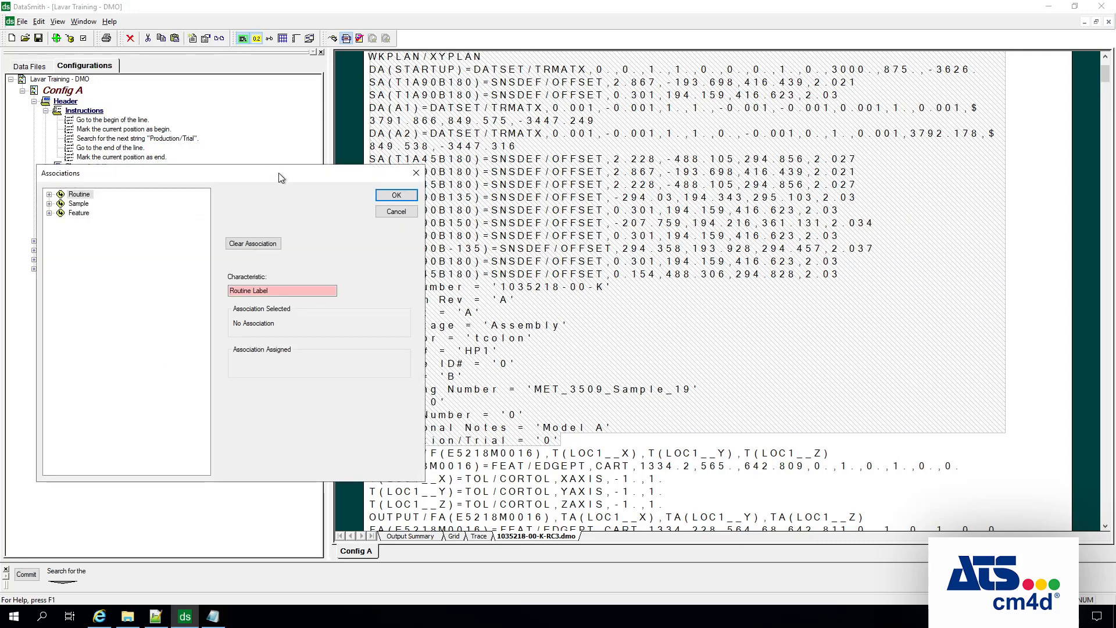
pyautogui.moveTo(278, 178); pyautogui.dragTo(705, 128)
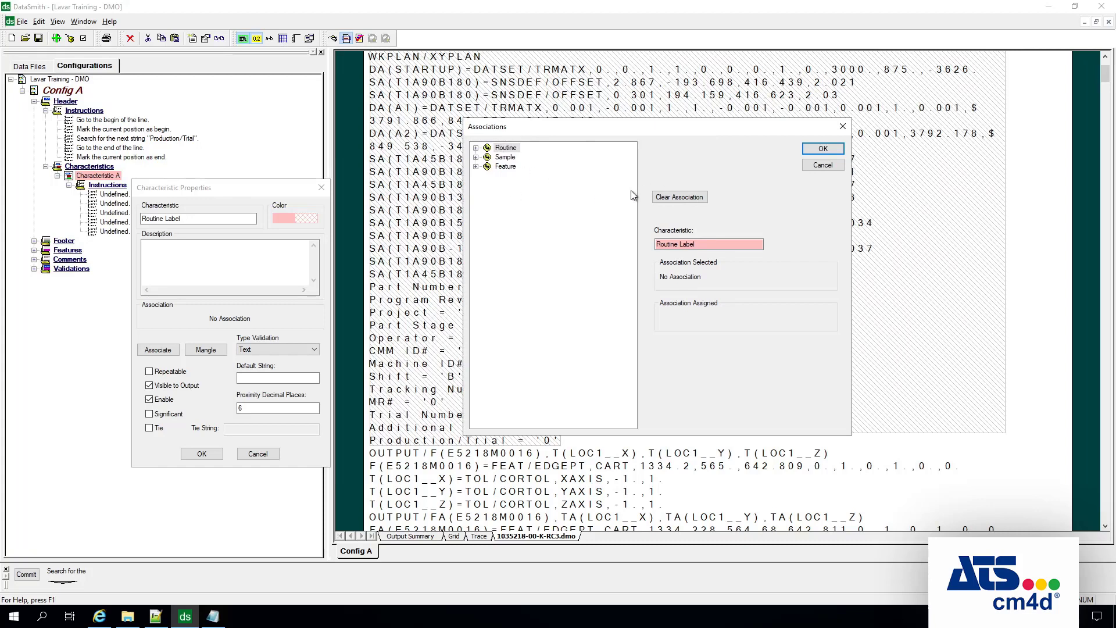
pyautogui.click(506, 149)
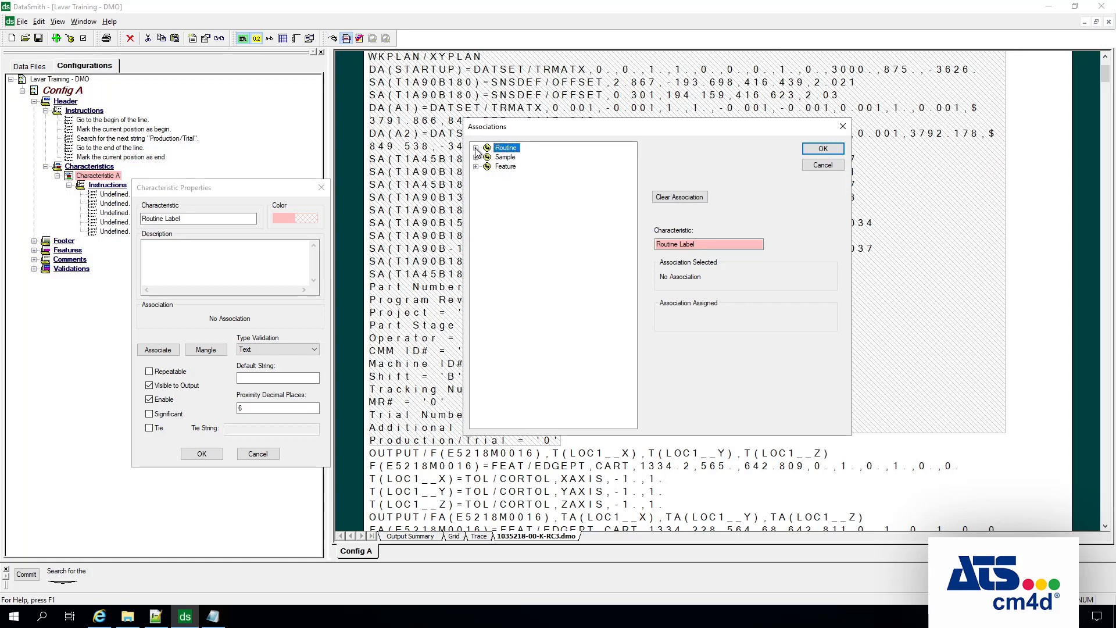
pyautogui.click(506, 158)
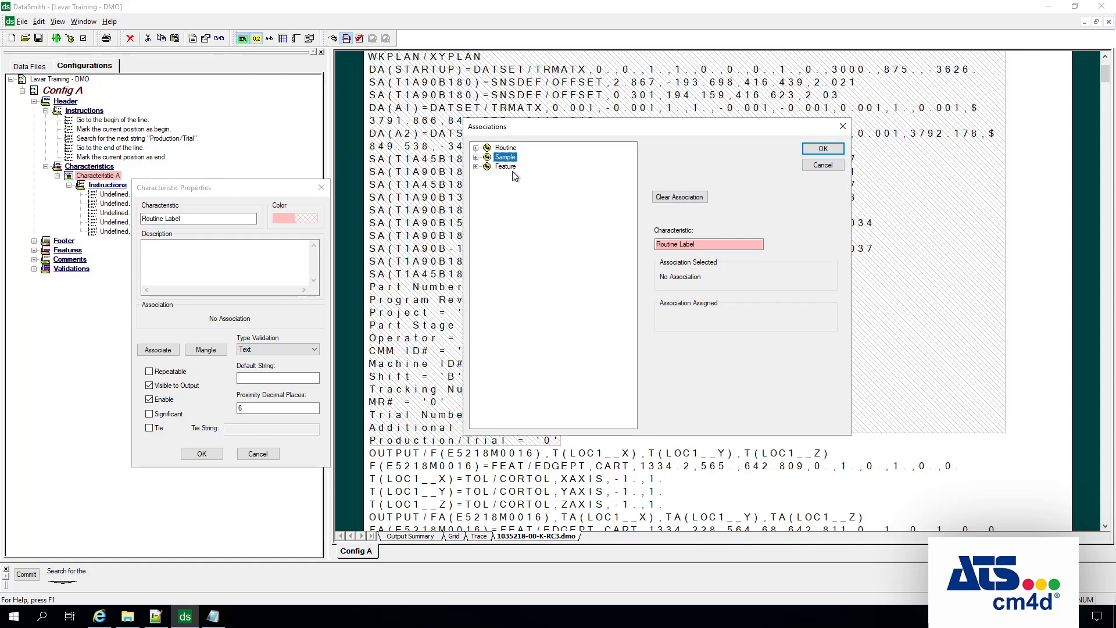
pyautogui.click(505, 167)
pyautogui.click(505, 149)
pyautogui.click(507, 167)
pyautogui.click(505, 148)
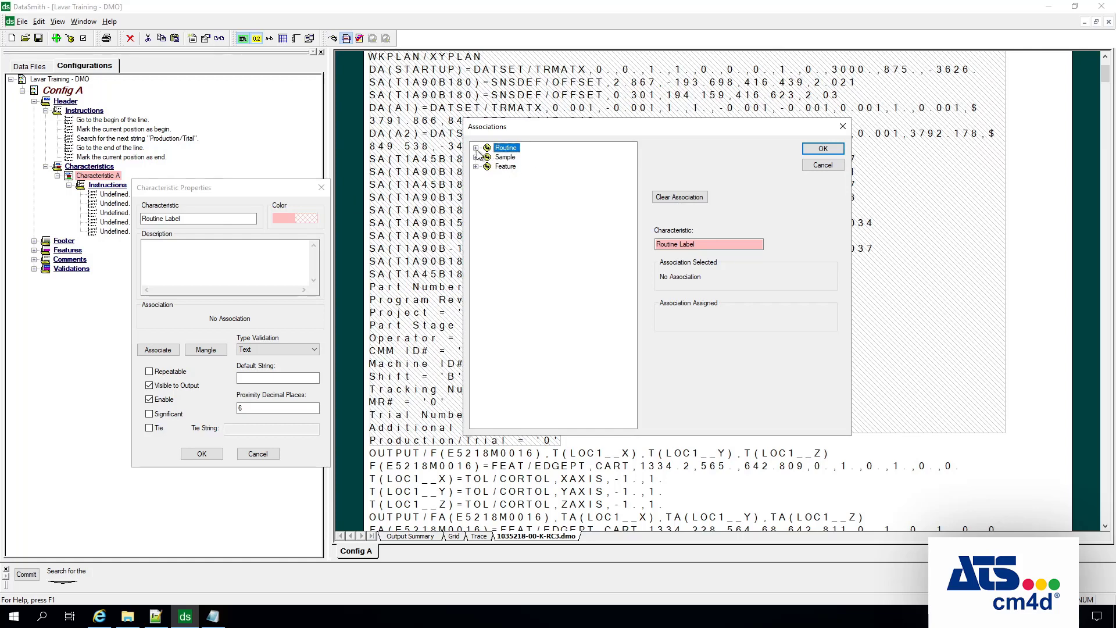
# Associate the Routine Label characteristic with the Label property of Routine and accept the characteristic's properties.
pyautogui.click(476, 149)
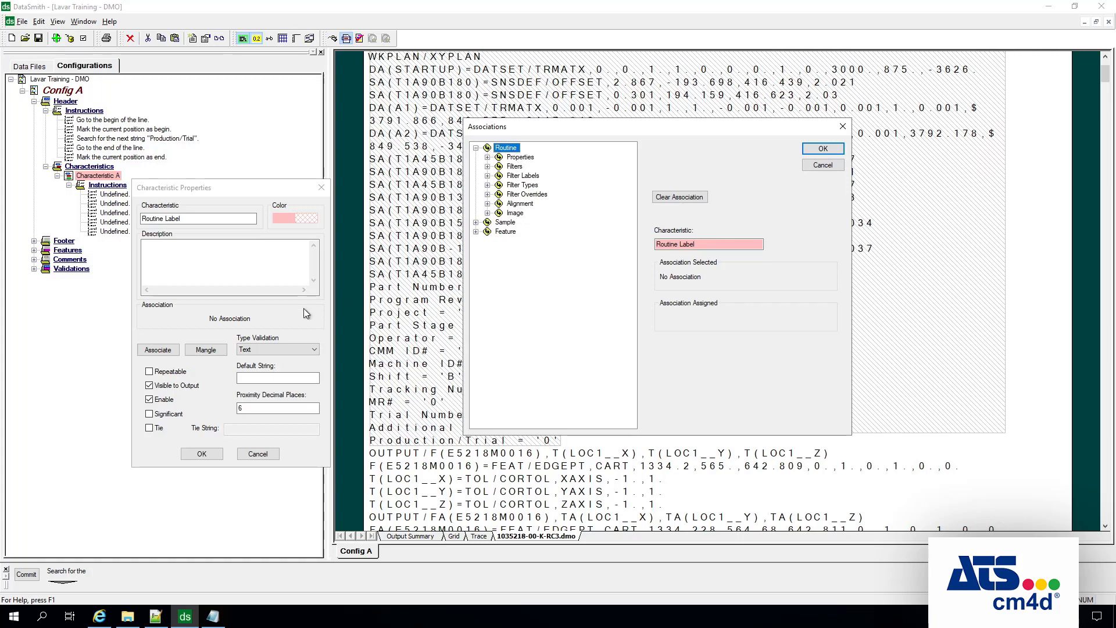
pyautogui.click(522, 157)
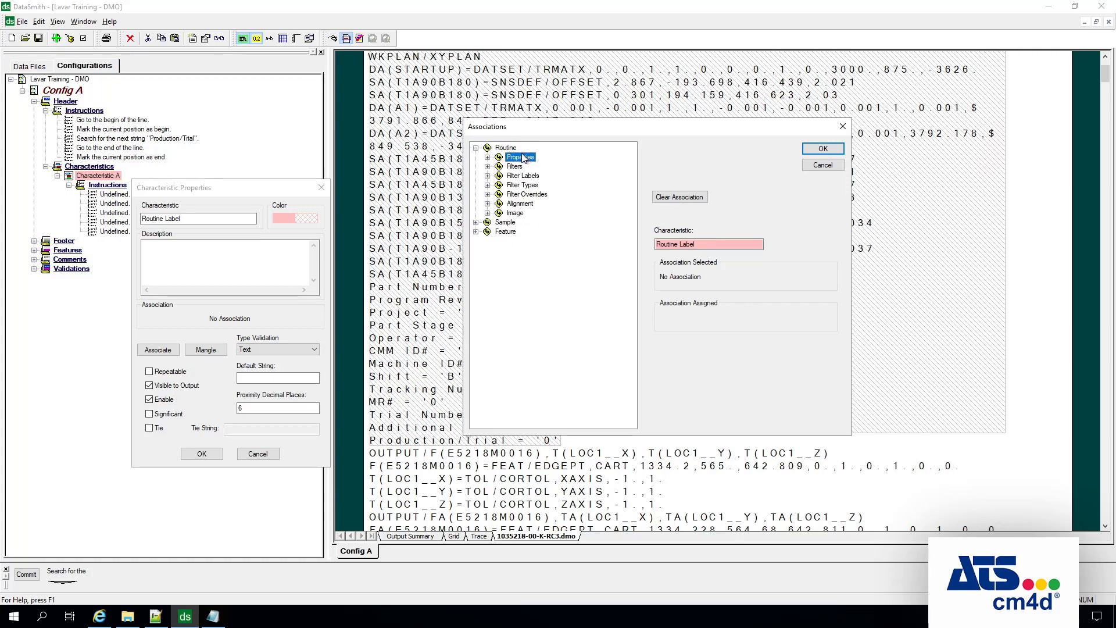
pyautogui.click(488, 157)
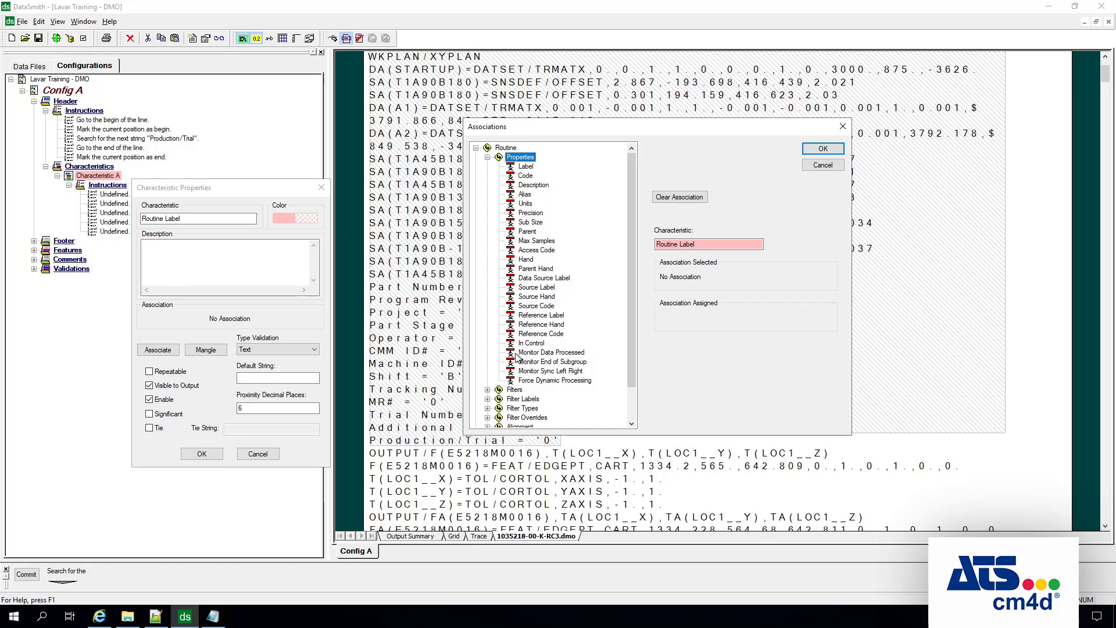
pyautogui.click(527, 167)
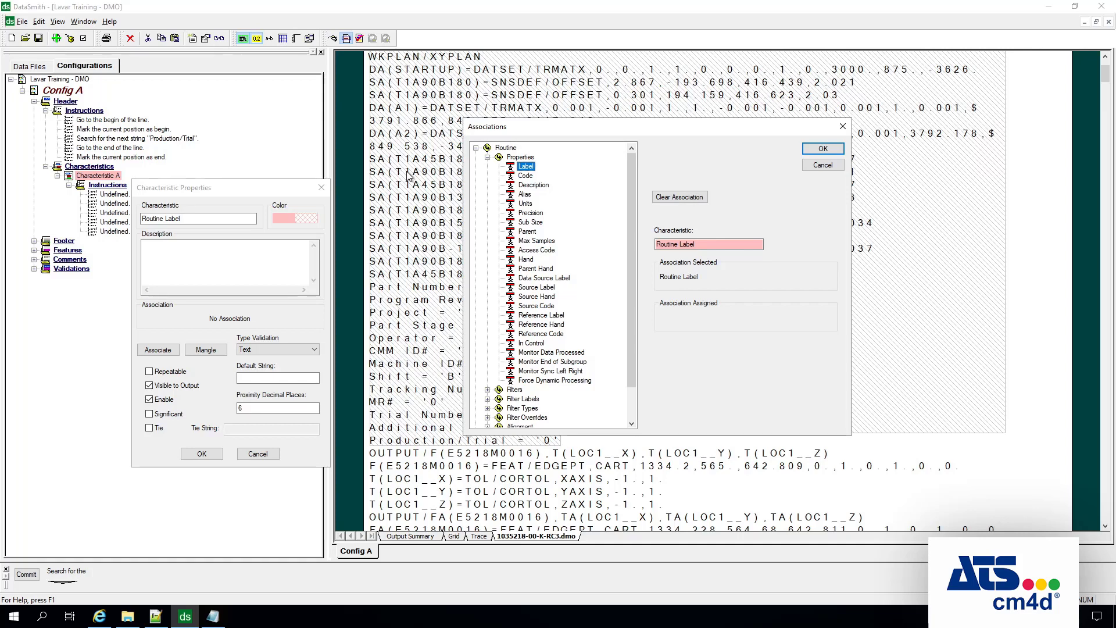
pyautogui.click(824, 149)
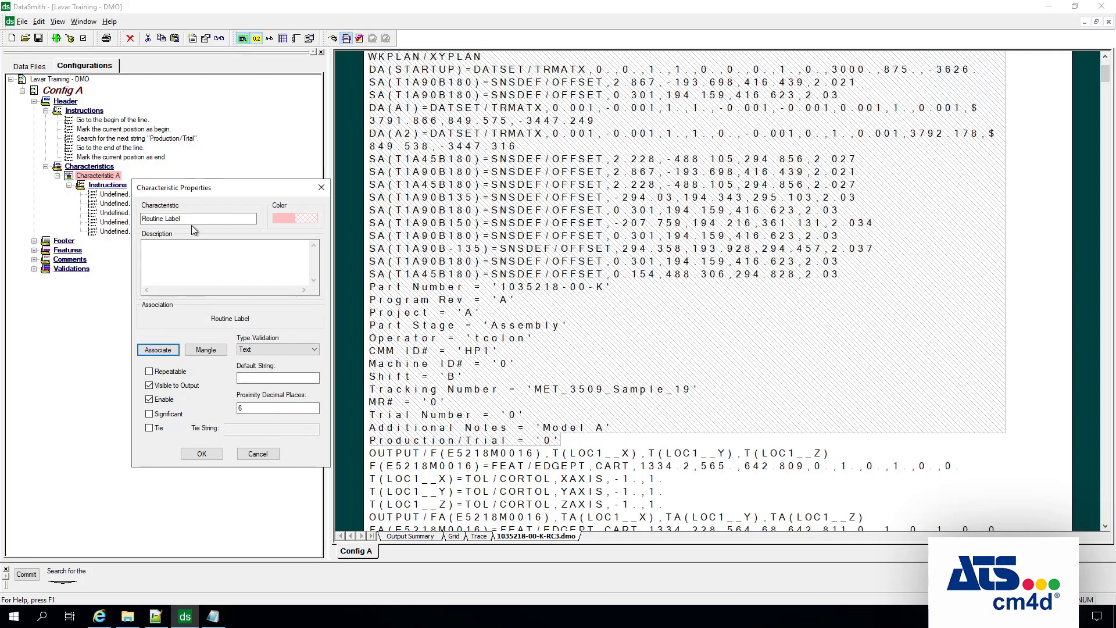
pyautogui.click(201, 455)
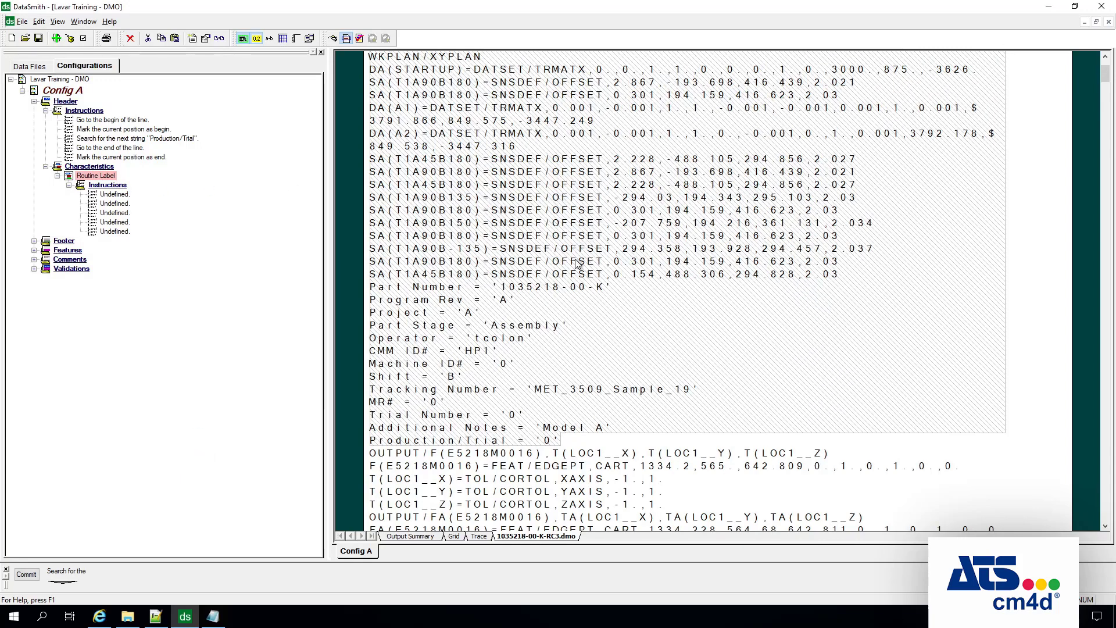
# Define the first Routine Label instruction as a search for the next string "Part Number".
pyautogui.click(123, 187)
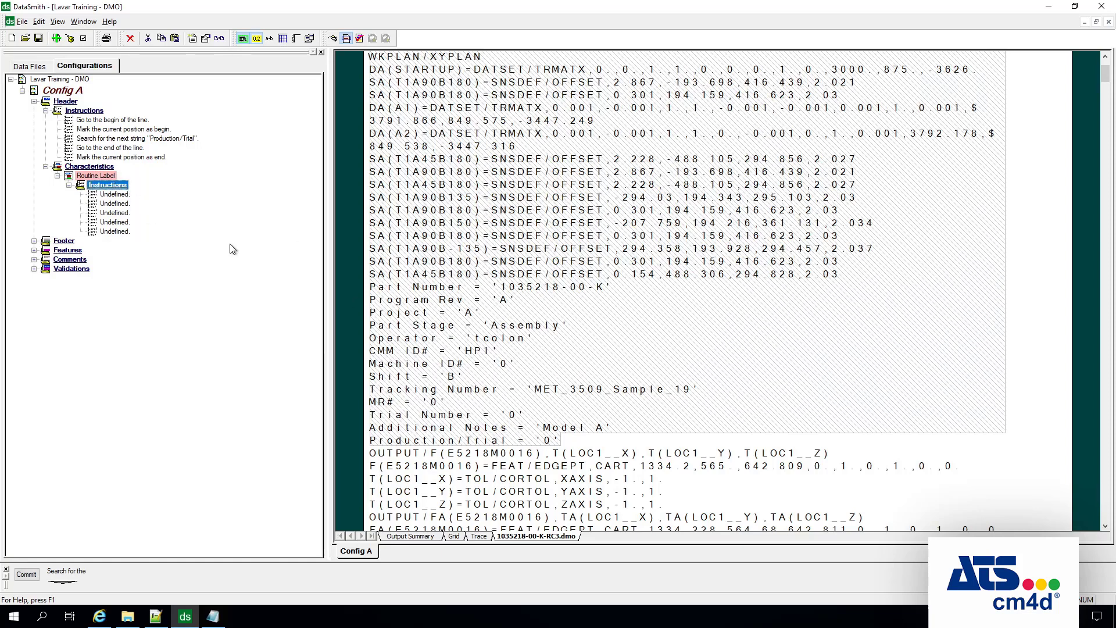
pyautogui.click(116, 204)
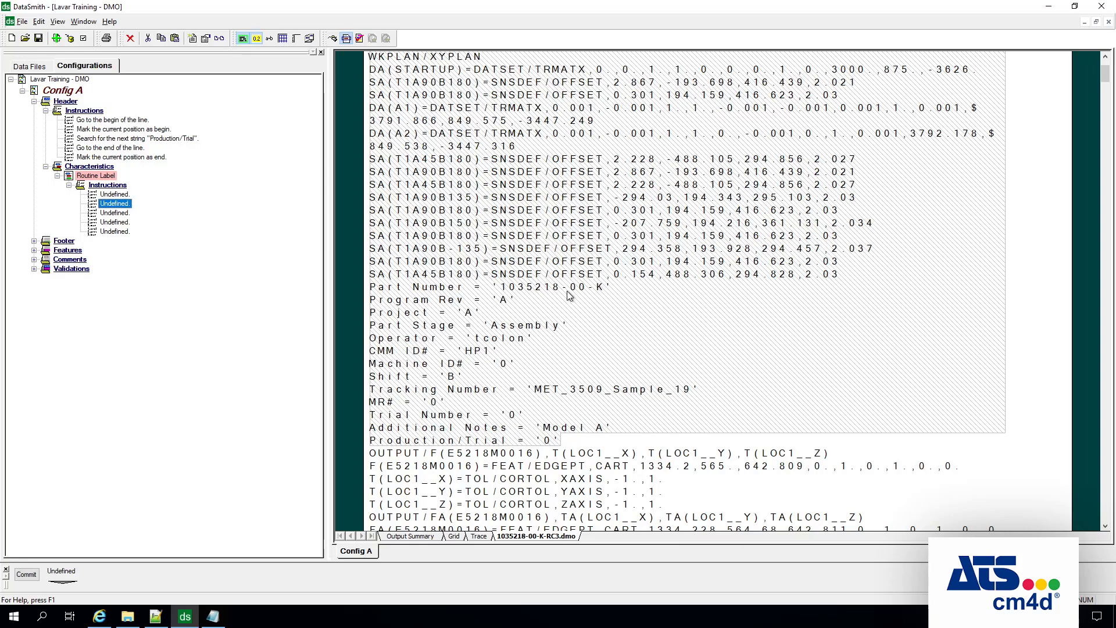
pyautogui.click(117, 196)
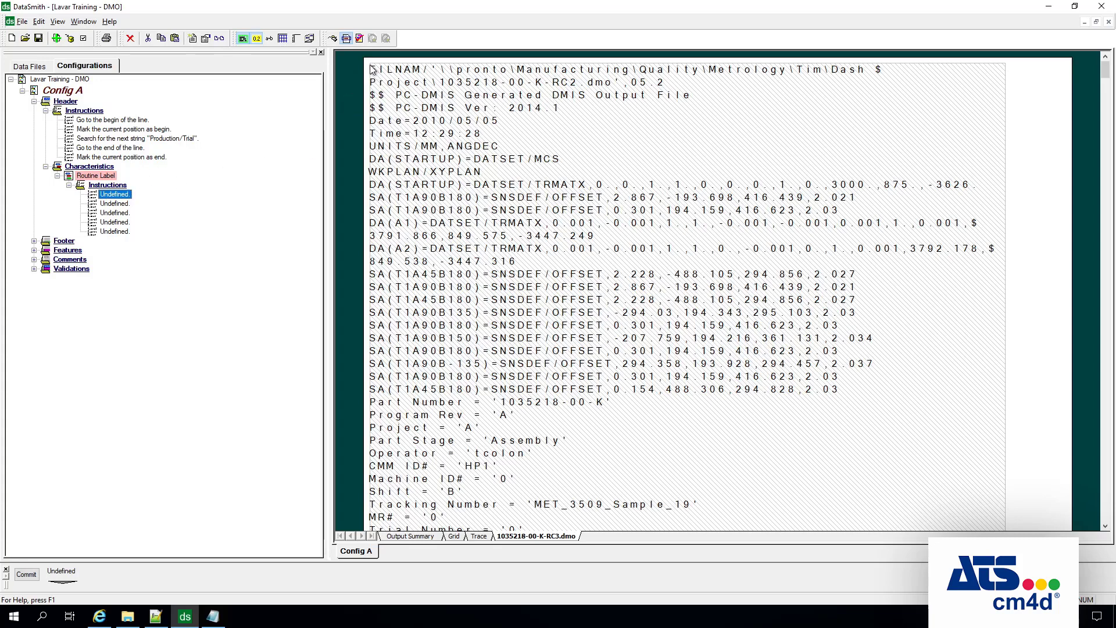
pyautogui.click(522, 297)
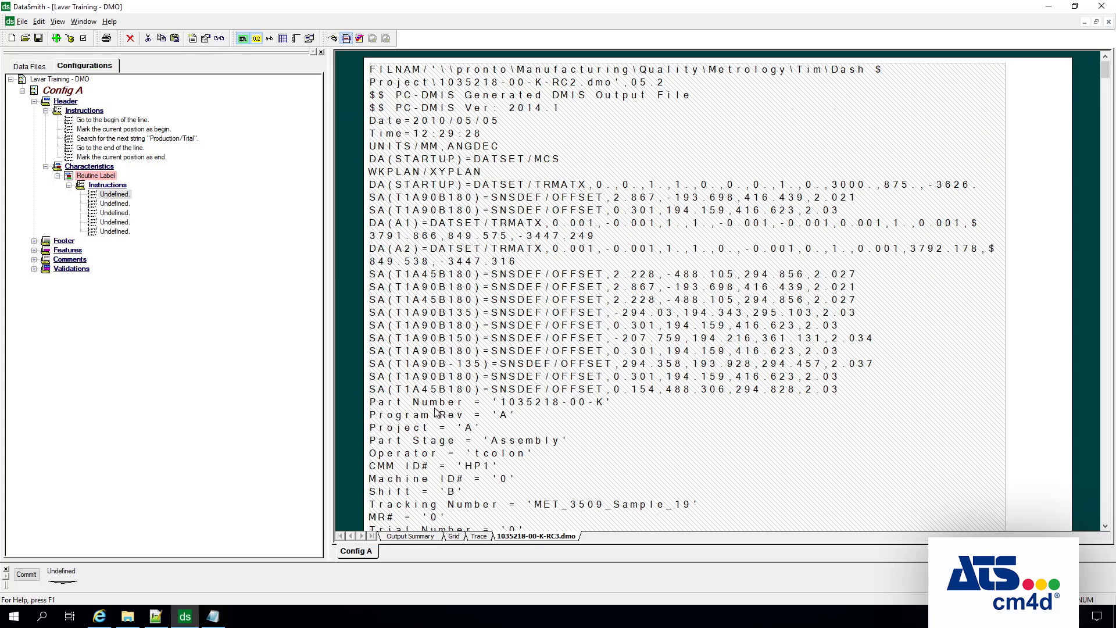
pyautogui.click(114, 195)
pyautogui.click(69, 585)
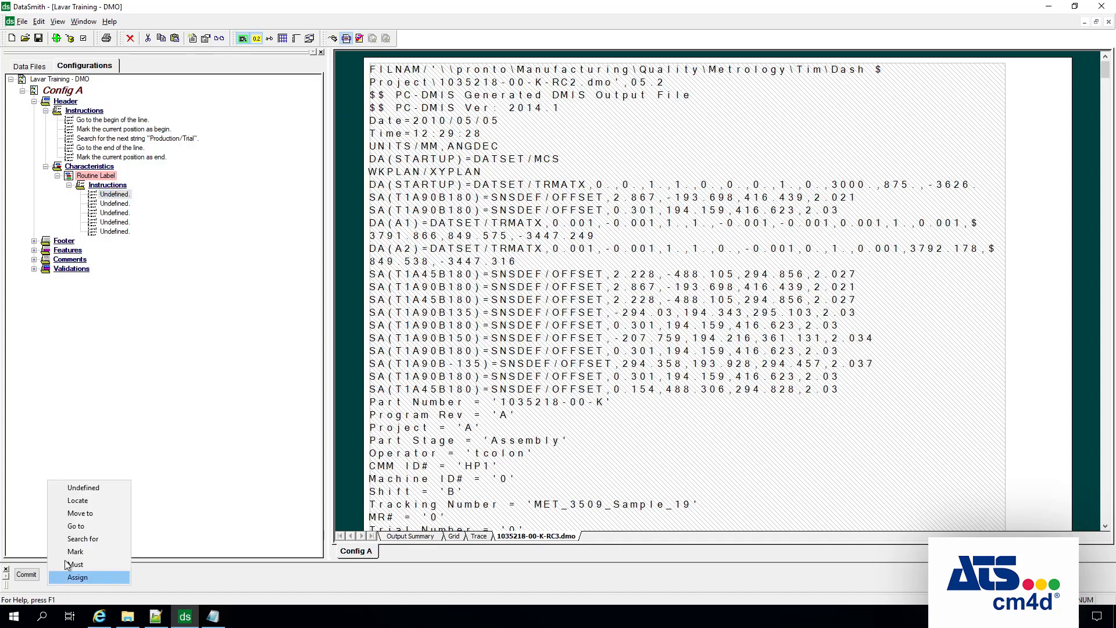
pyautogui.click(92, 540)
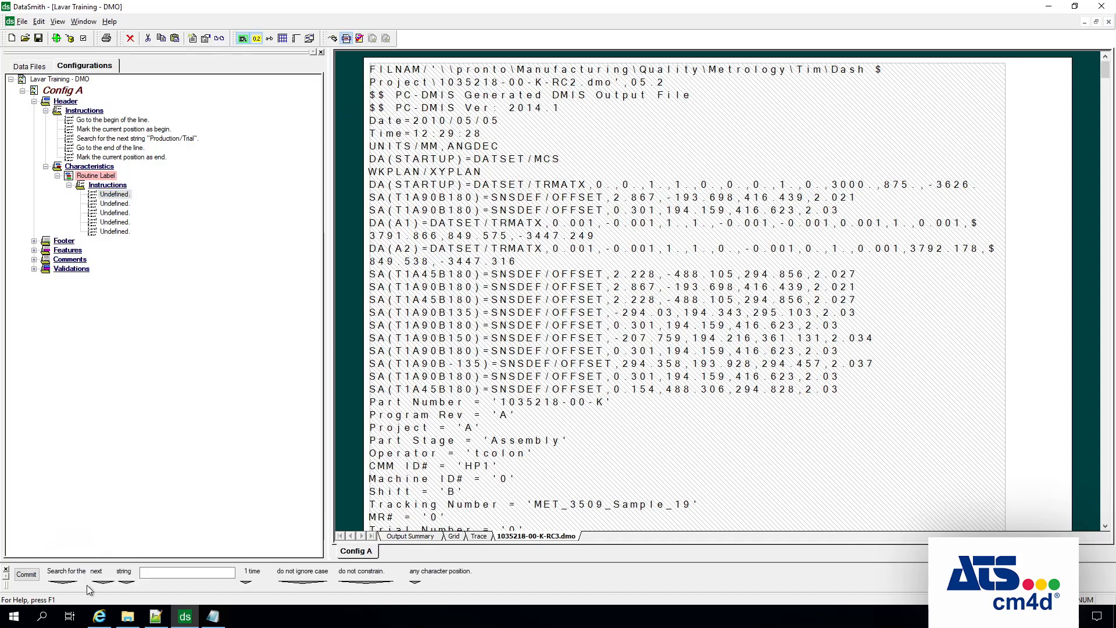
pyautogui.click(154, 574)
pyautogui.write('Part Number')
pyautogui.click(26, 575)
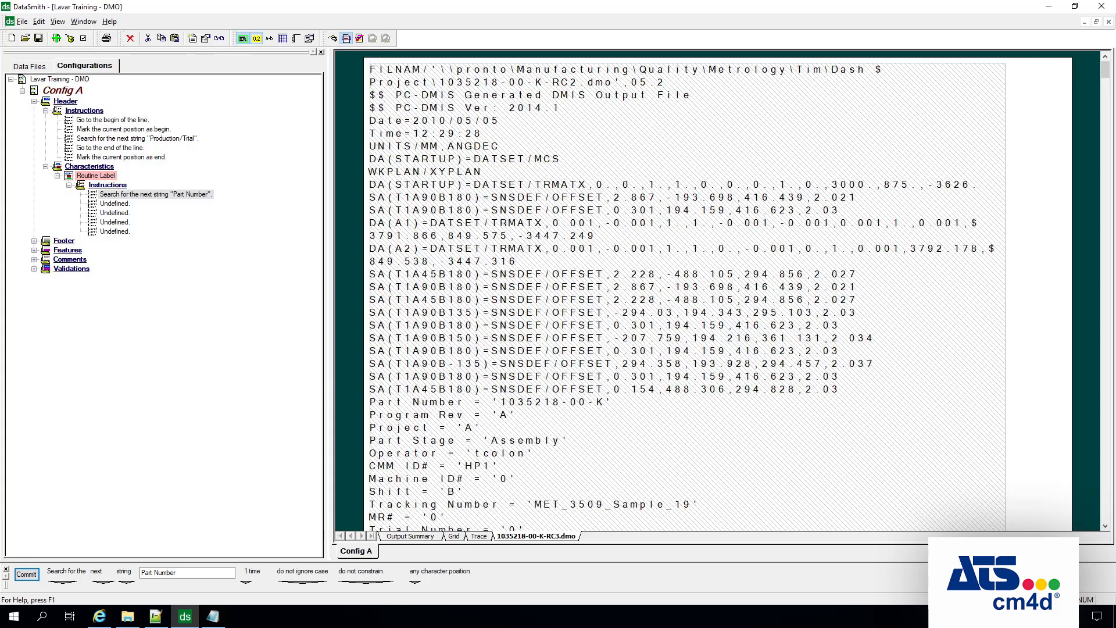
# Define the second Routine Label instruction as a search for the next single quote (').
pyautogui.click(115, 204)
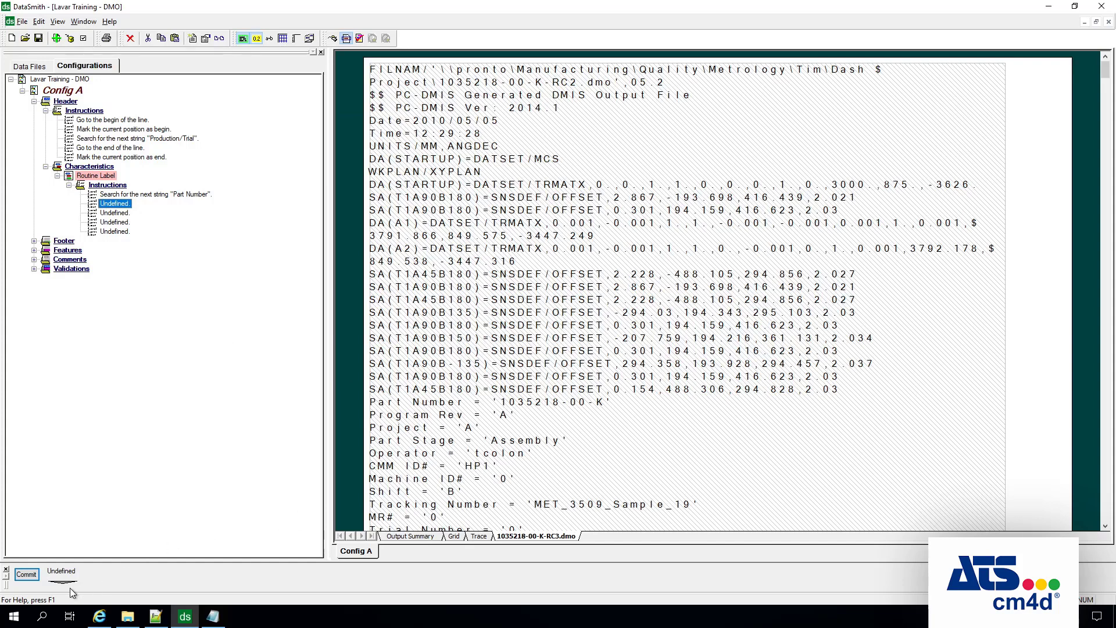
pyautogui.click(64, 574)
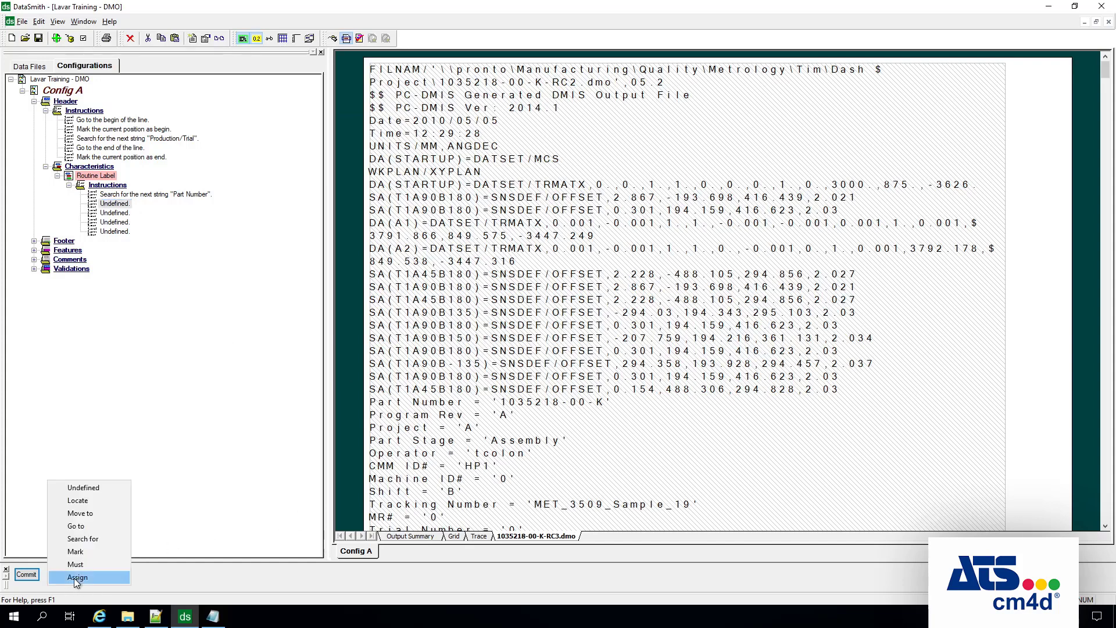
pyautogui.click(84, 538)
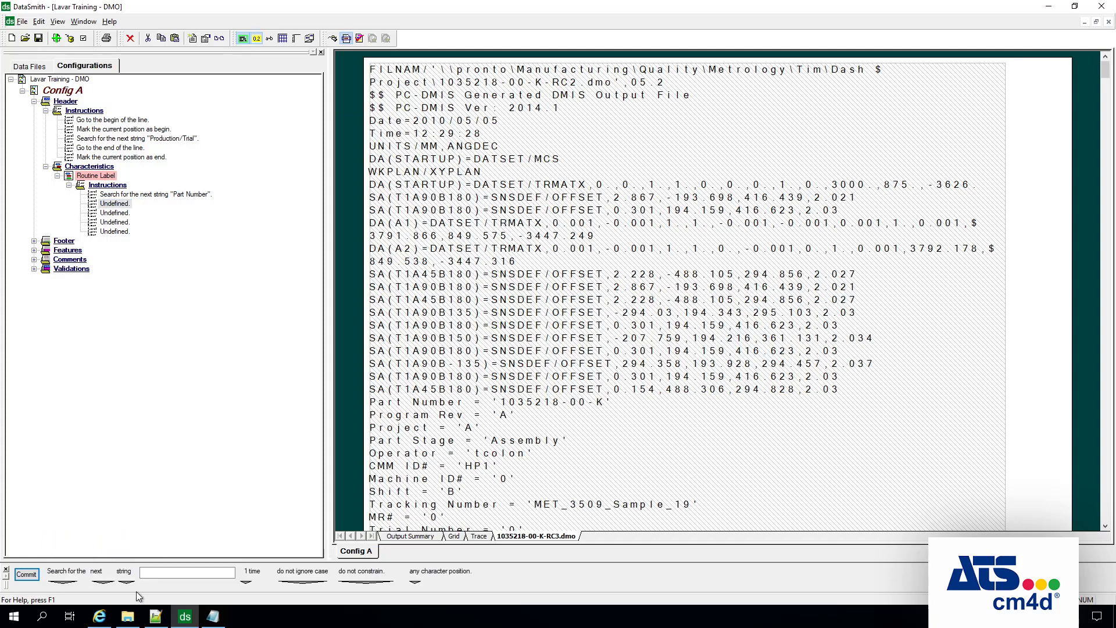
pyautogui.click(158, 573)
pyautogui.write('1')
pyautogui.click(27, 575)
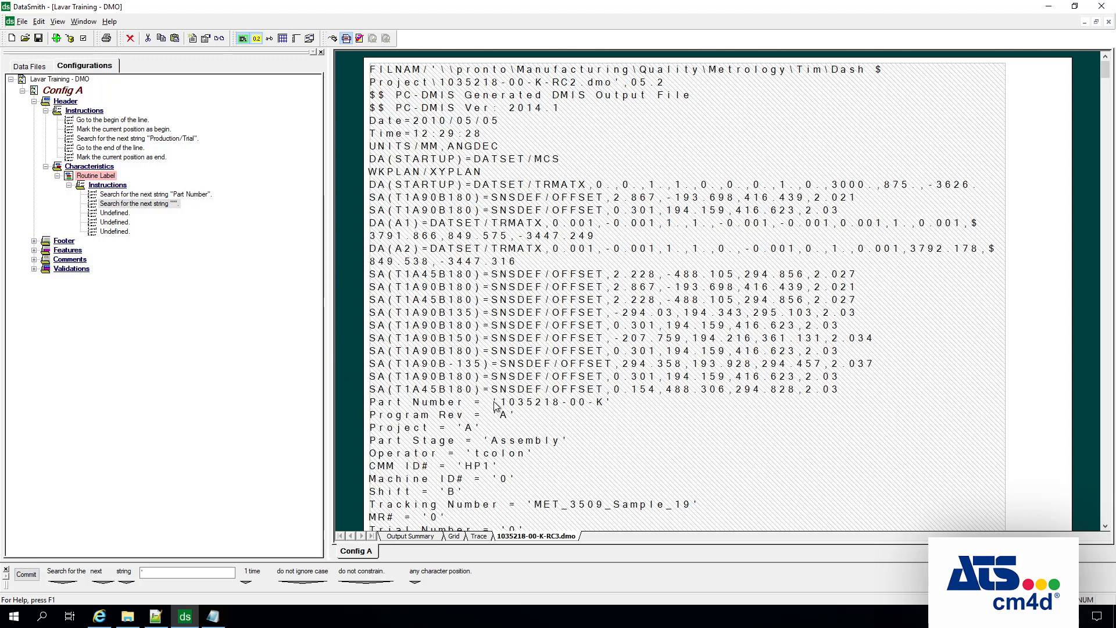
# Turn on the character grid over the DMO file and select the single quote search instruction.
pyautogui.click(116, 213)
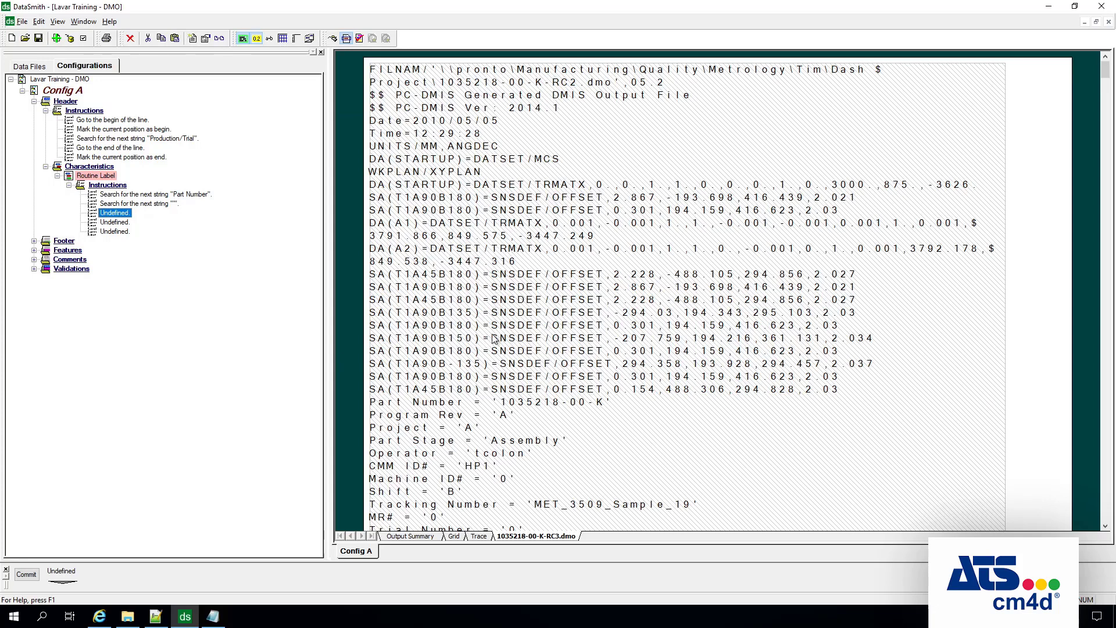
pyautogui.click(282, 38)
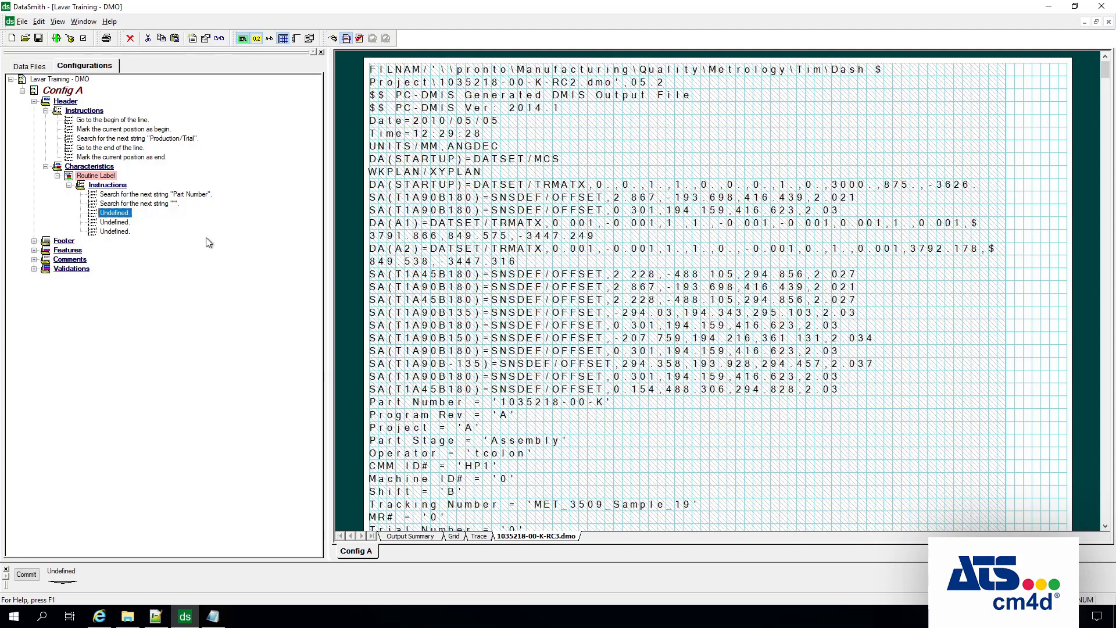
pyautogui.click(156, 204)
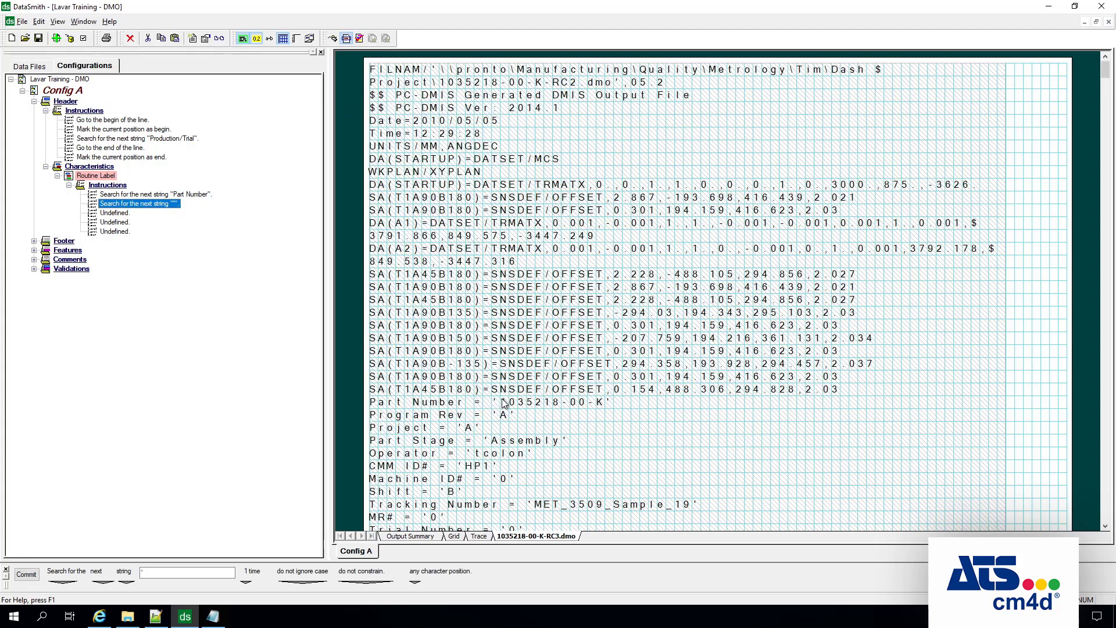
# Define the third Routine Label instruction to move to the next character, 1 time, without constraining to line.
pyautogui.click(115, 213)
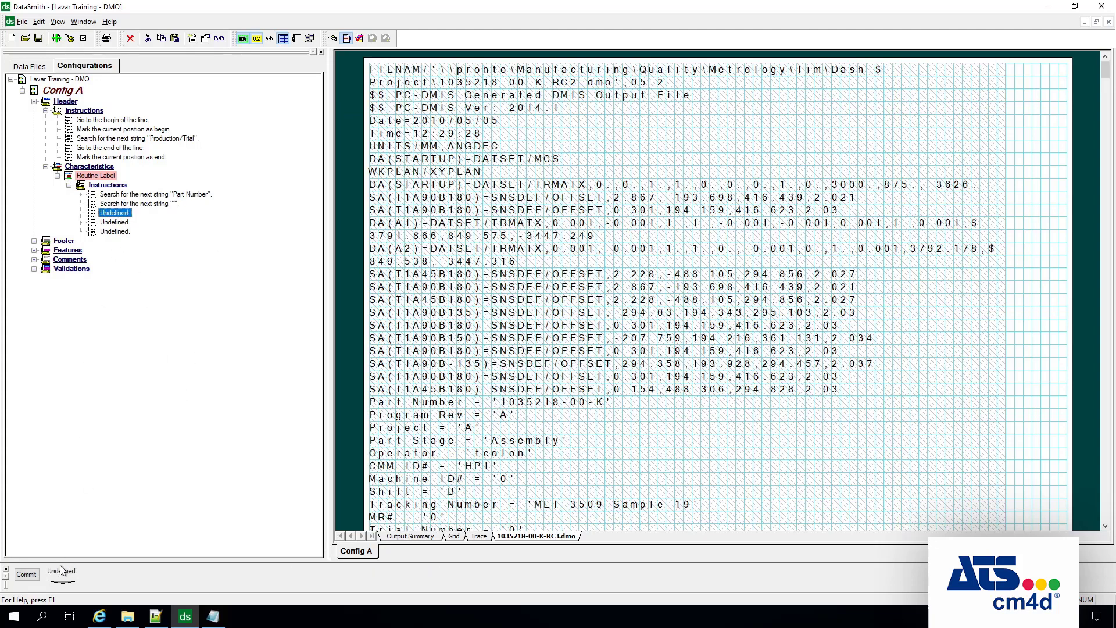
pyautogui.click(64, 585)
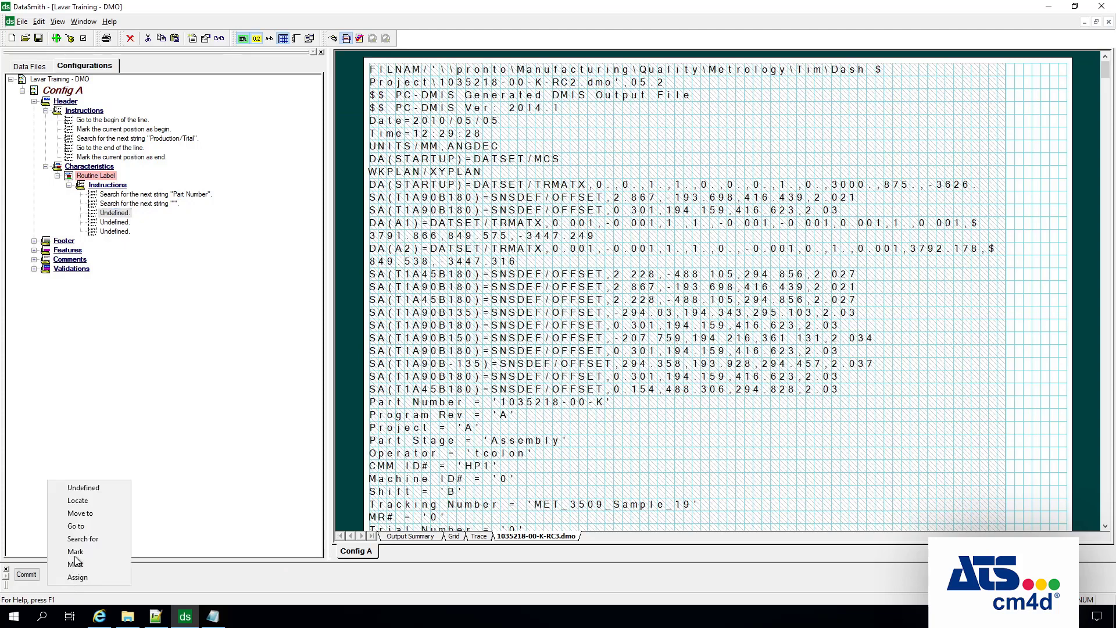
pyautogui.click(87, 513)
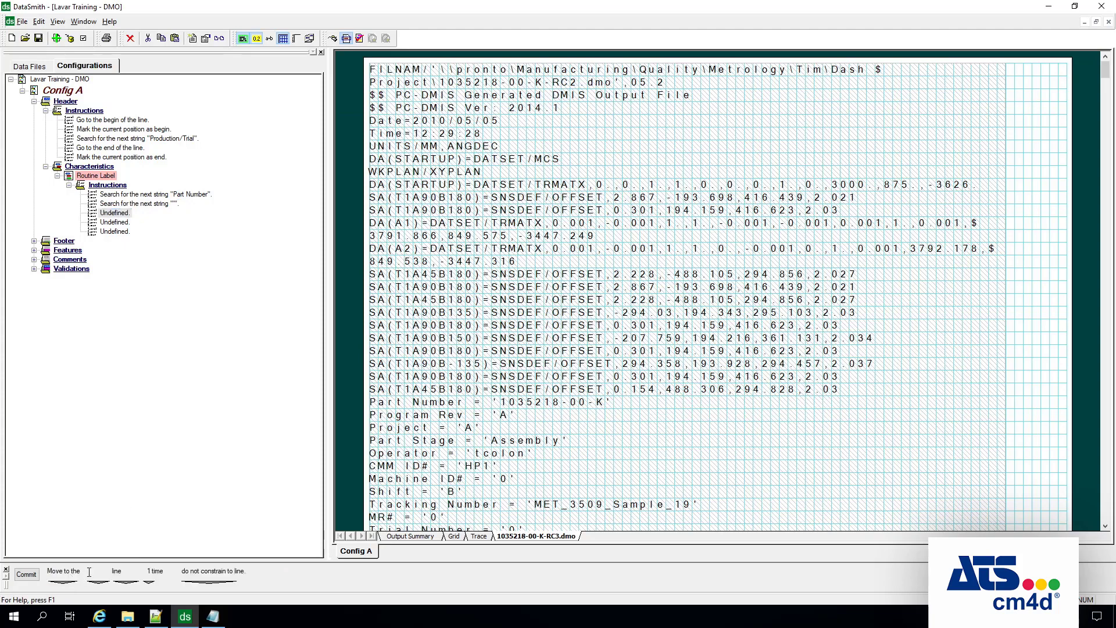
pyautogui.click(129, 583)
pyautogui.click(125, 565)
pyautogui.click(23, 575)
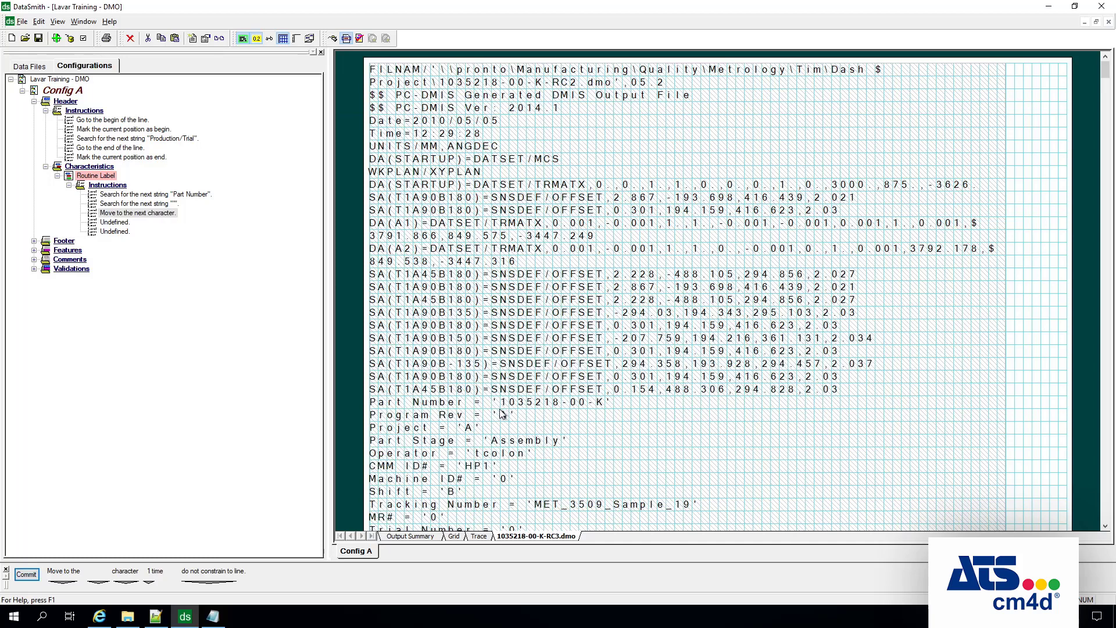
# Define the fourth Routine Label instruction to mark the current position as begin.
pyautogui.click(115, 223)
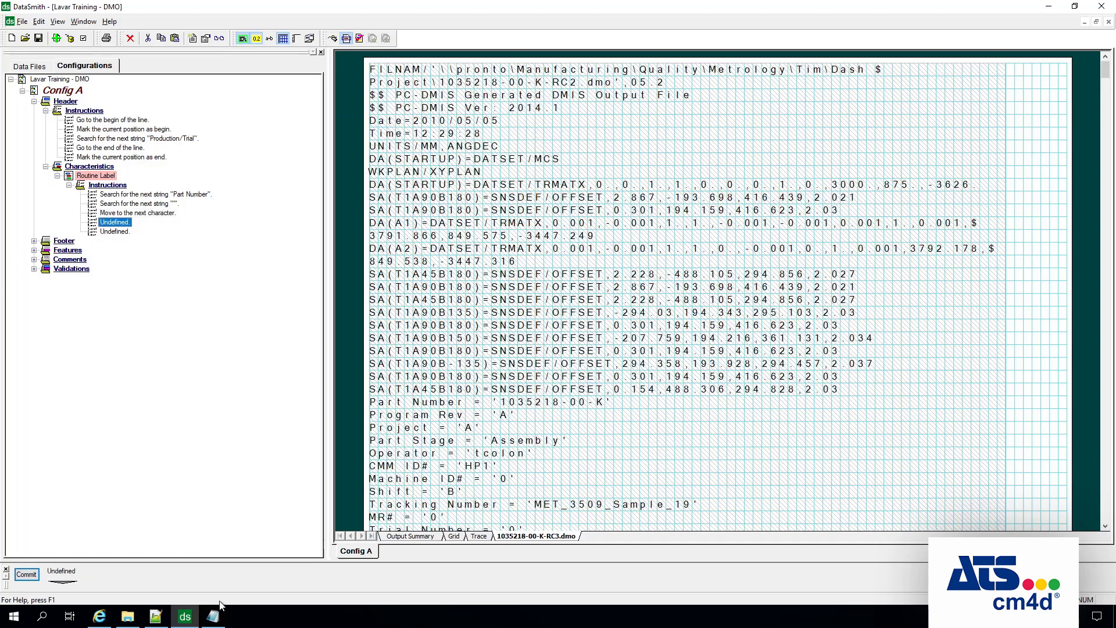
pyautogui.click(67, 583)
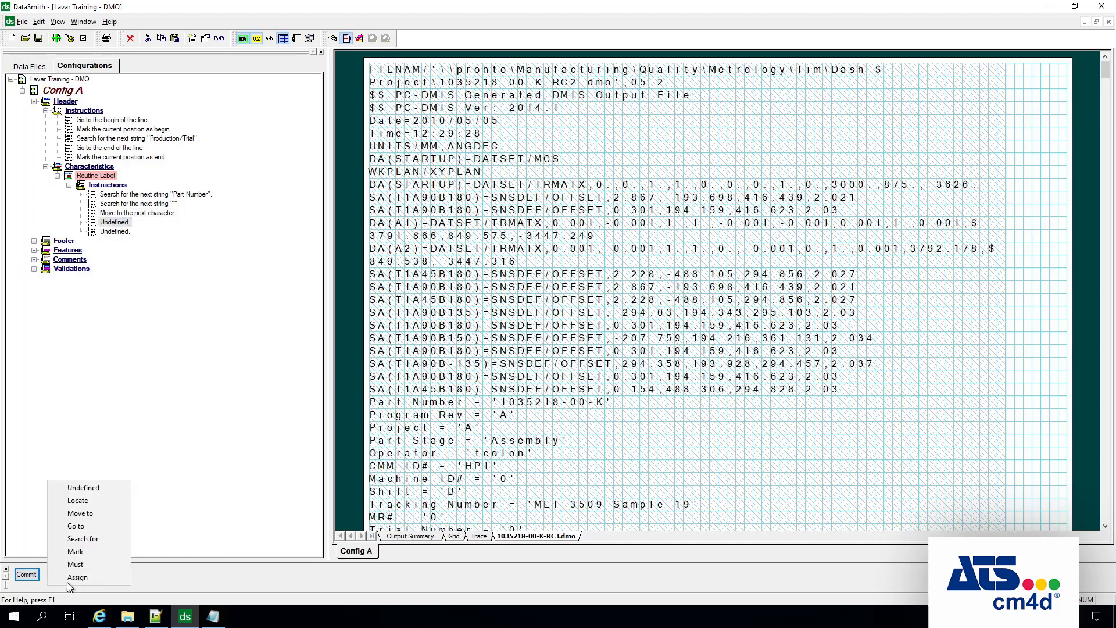
pyautogui.click(81, 552)
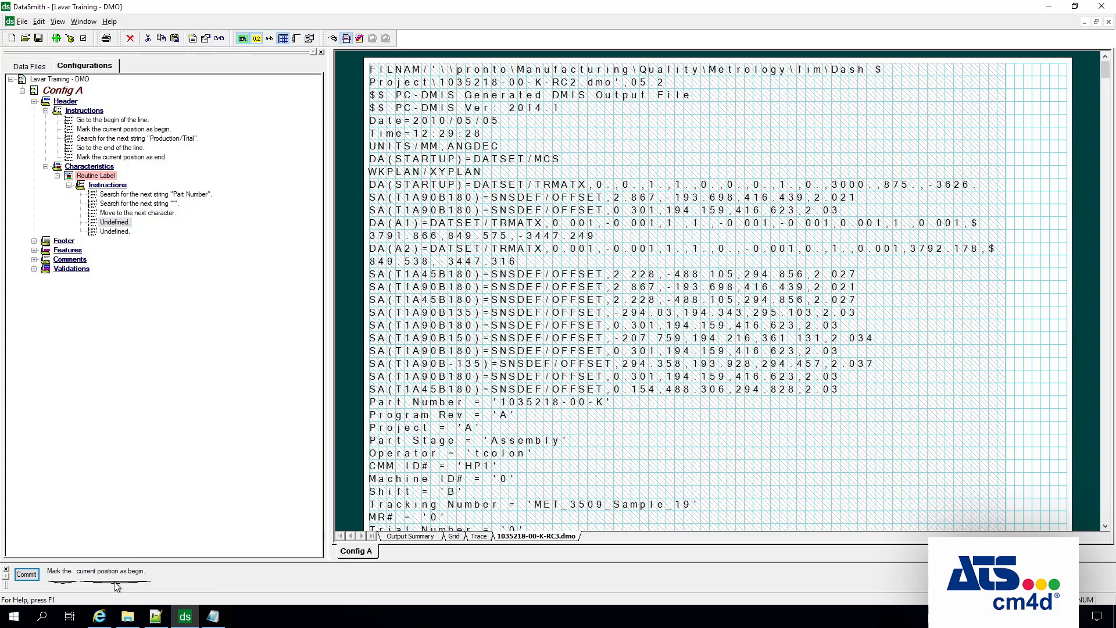
pyautogui.click(26, 573)
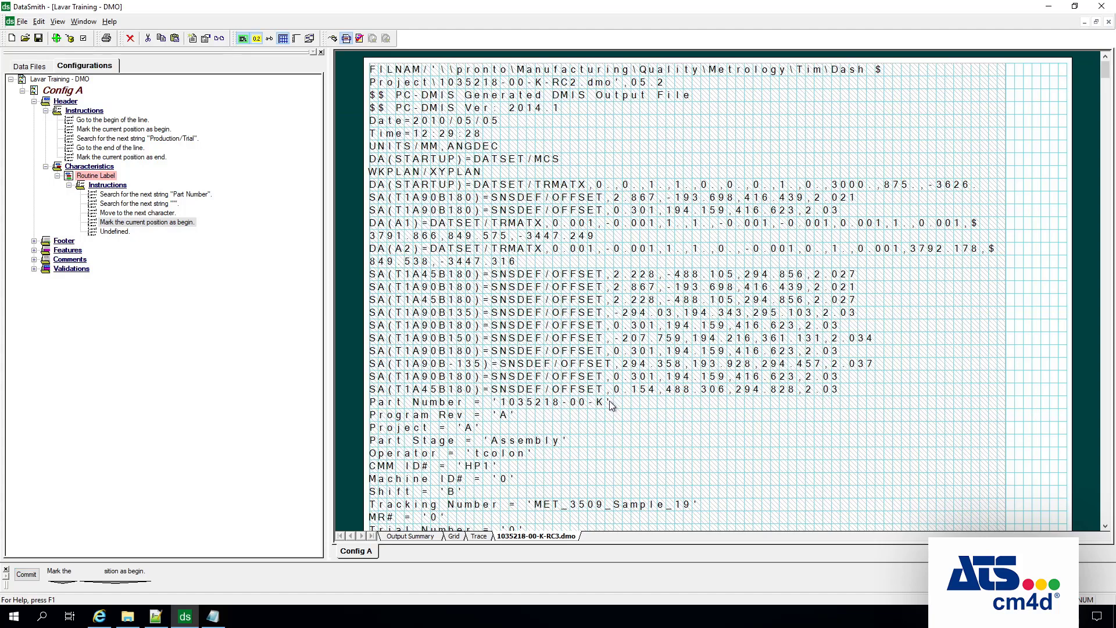
# Define the fifth Routine Label instruction as a search for the next single quote (') string.
pyautogui.click(117, 232)
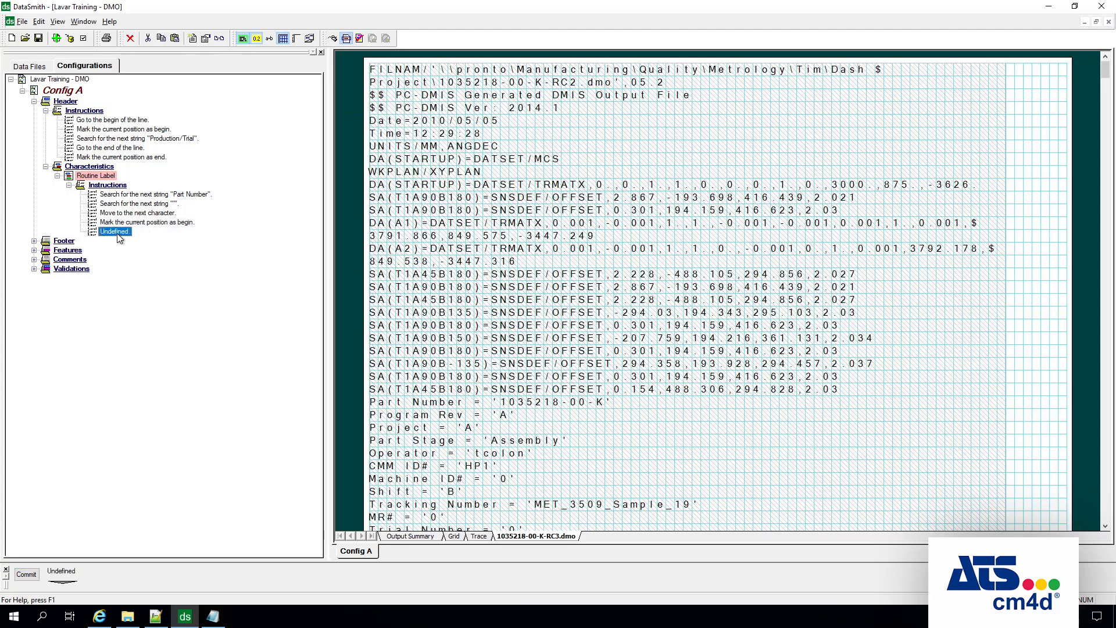
pyautogui.click(62, 581)
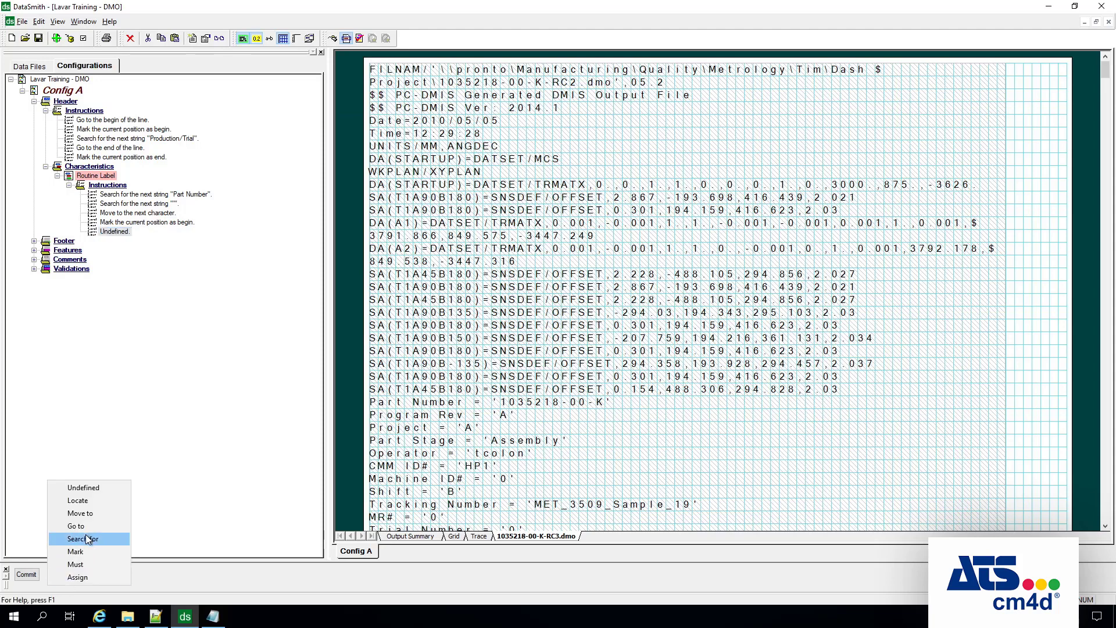
pyautogui.click(85, 535)
pyautogui.click(145, 573)
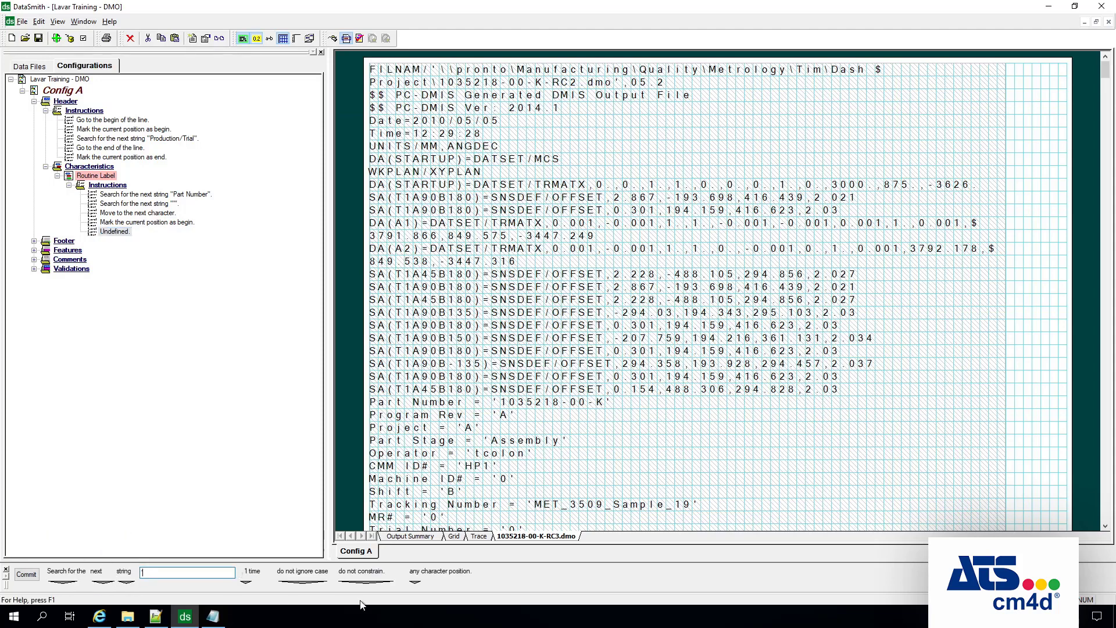
pyautogui.write("'")
pyautogui.click(30, 576)
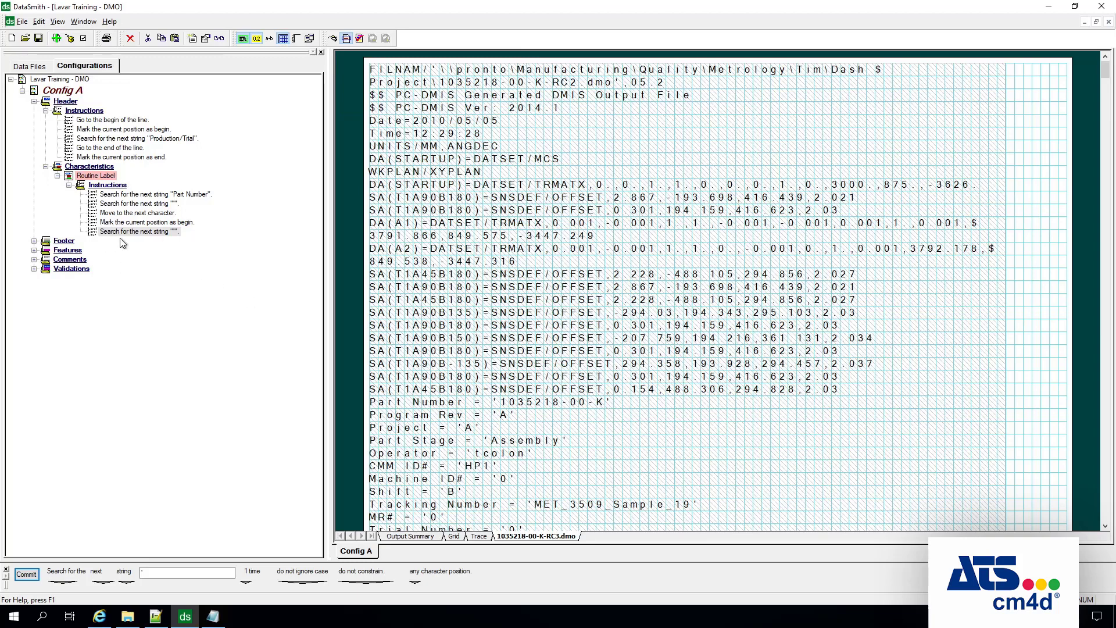
# Add a sixth Routine Label instruction and define it to mark the current position as end.
pyautogui.click(115, 187)
pyautogui.rightClick(114, 186)
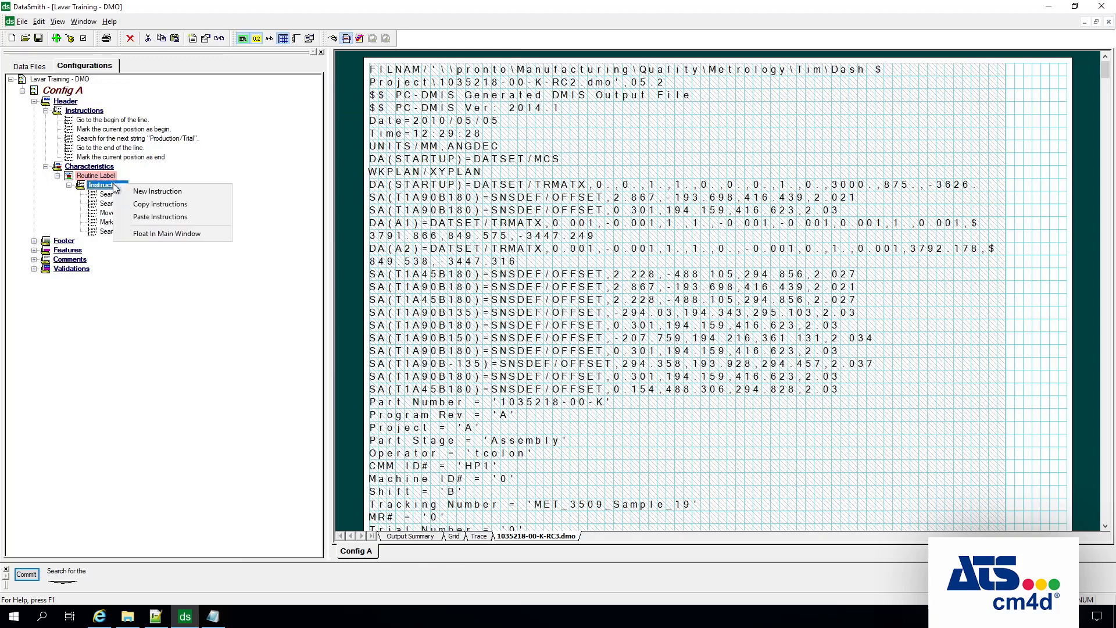
pyautogui.click(155, 192)
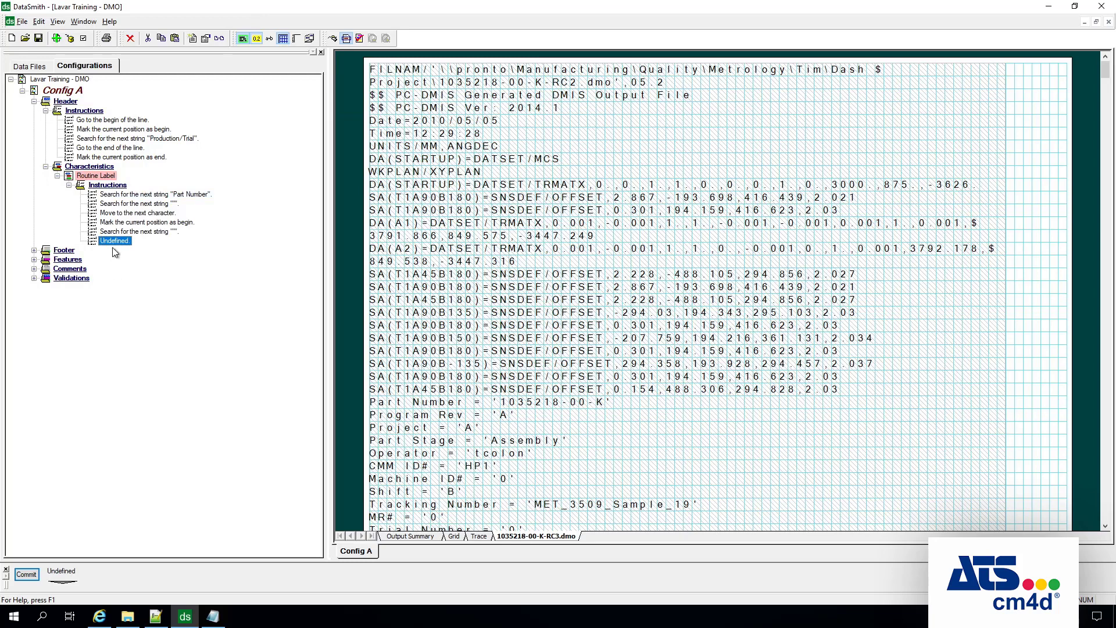
pyautogui.rightClick(113, 187)
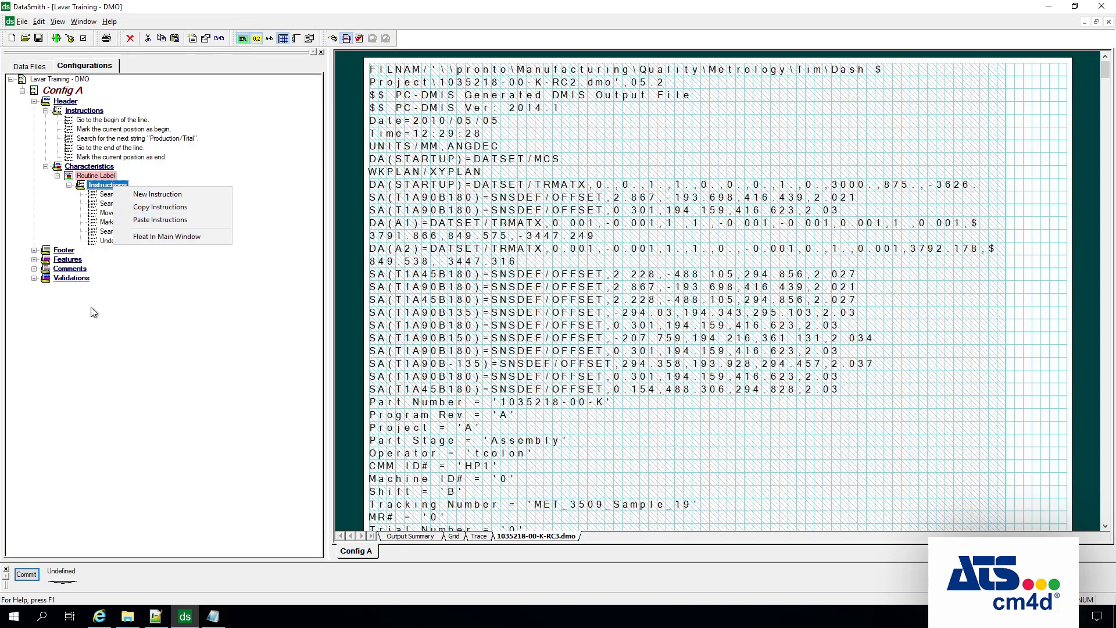
pyautogui.click(228, 382)
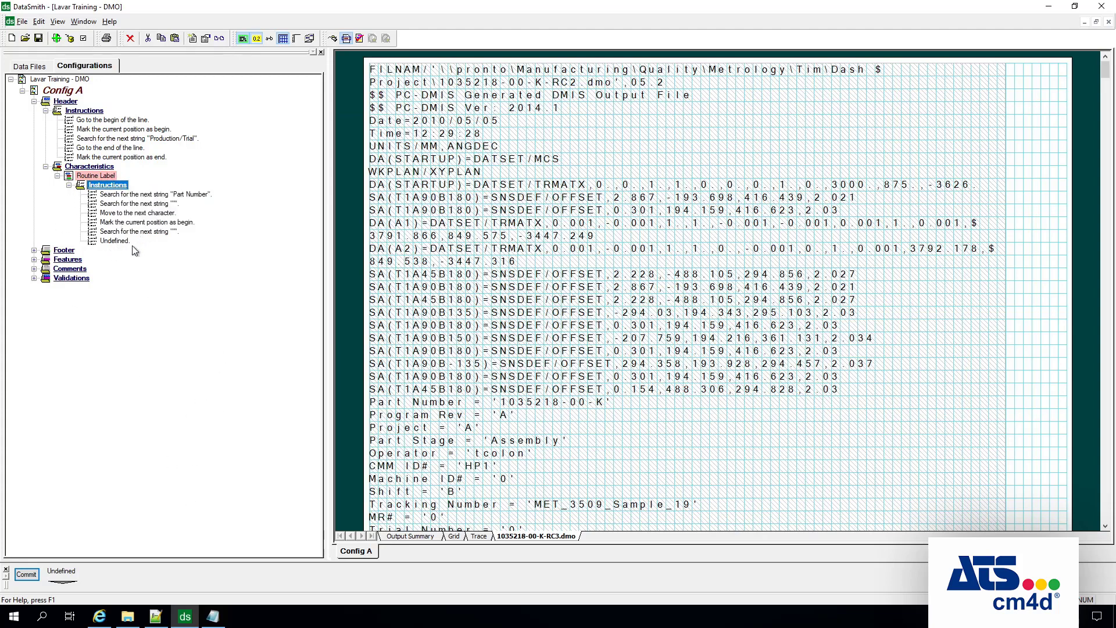
pyautogui.click(117, 242)
pyautogui.click(63, 584)
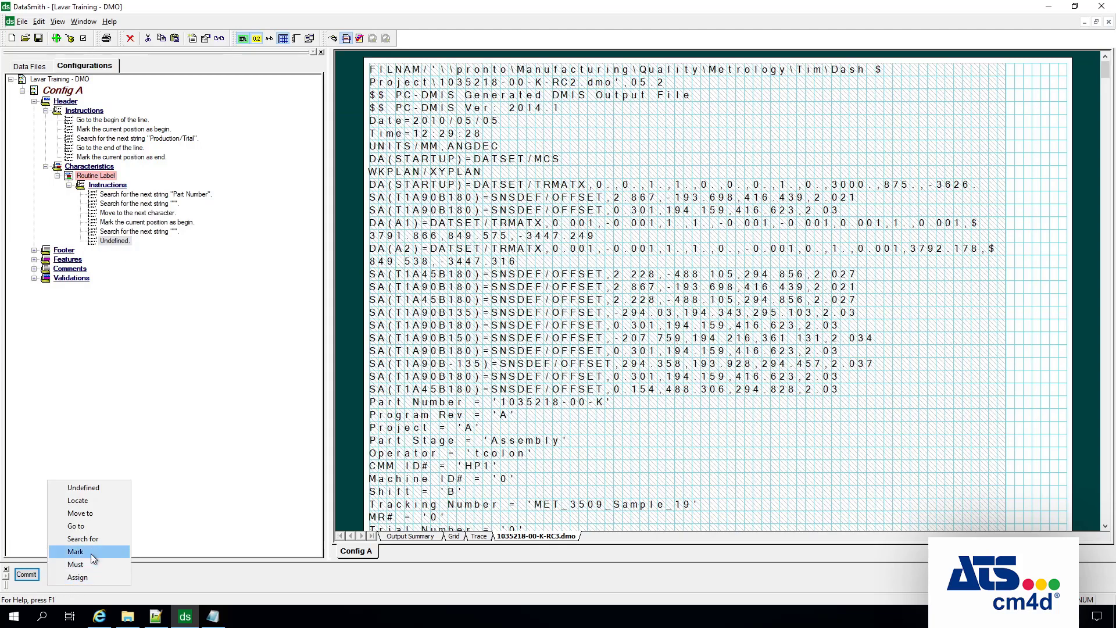
pyautogui.click(96, 550)
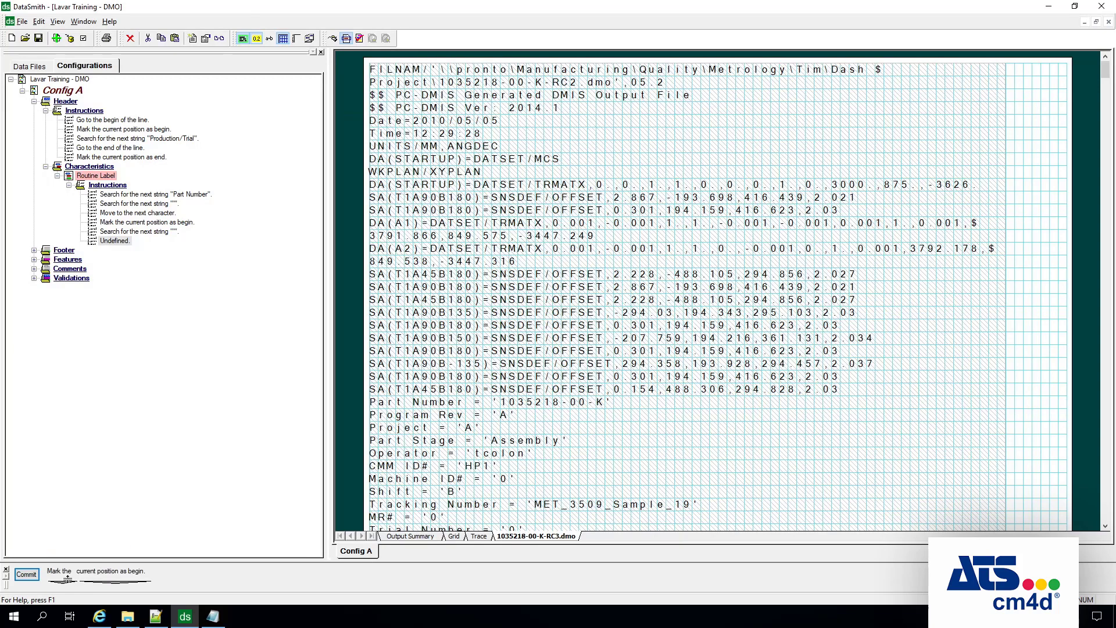
pyautogui.click(115, 588)
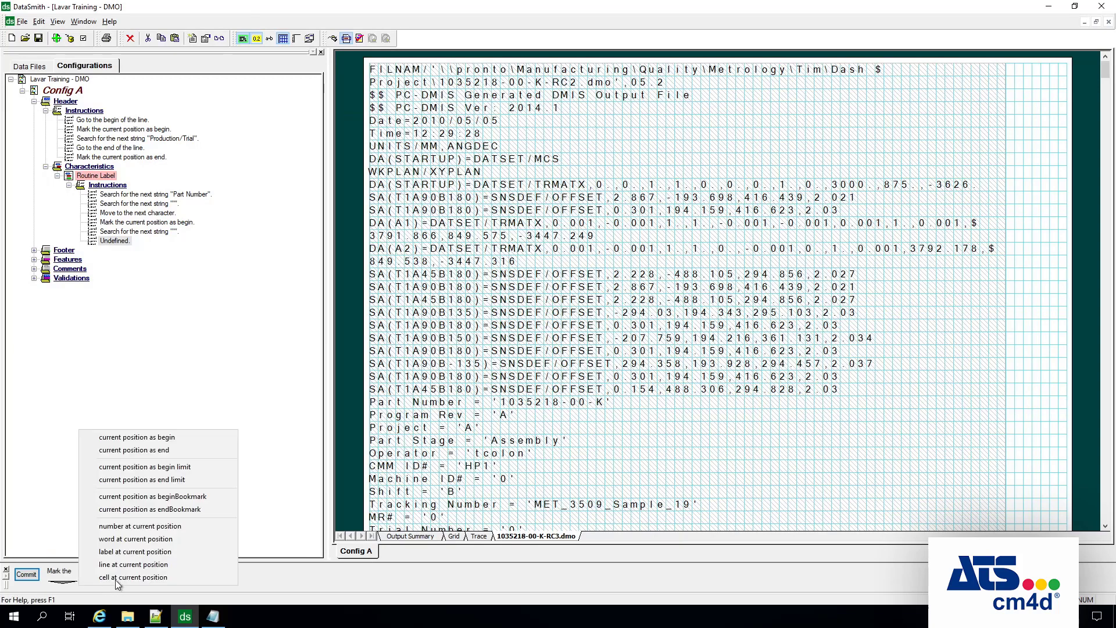
pyautogui.click(177, 451)
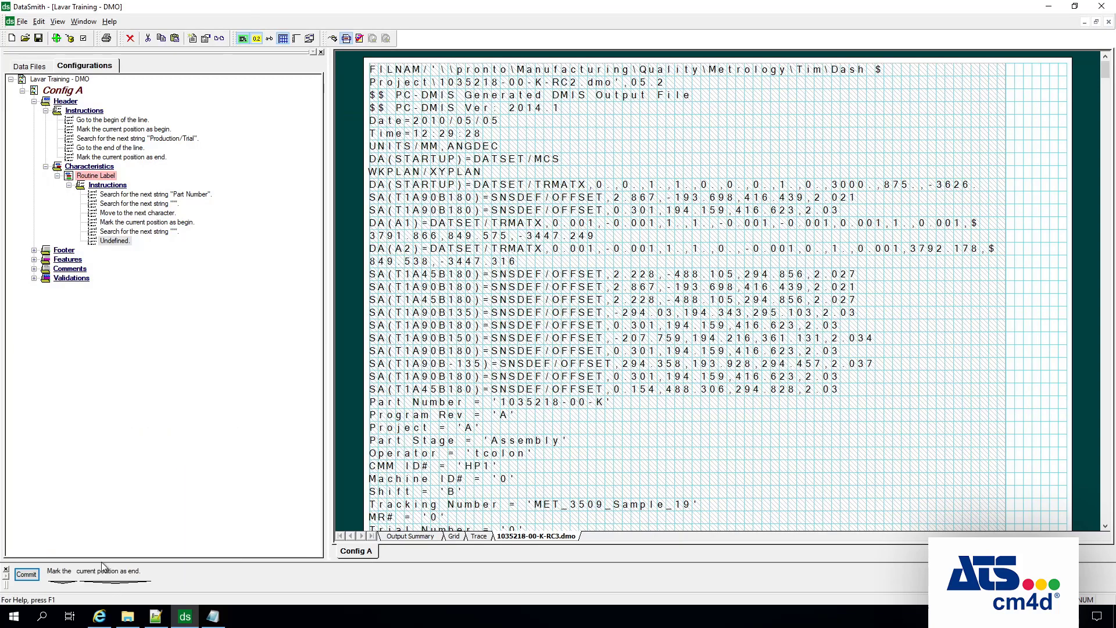
pyautogui.click(26, 574)
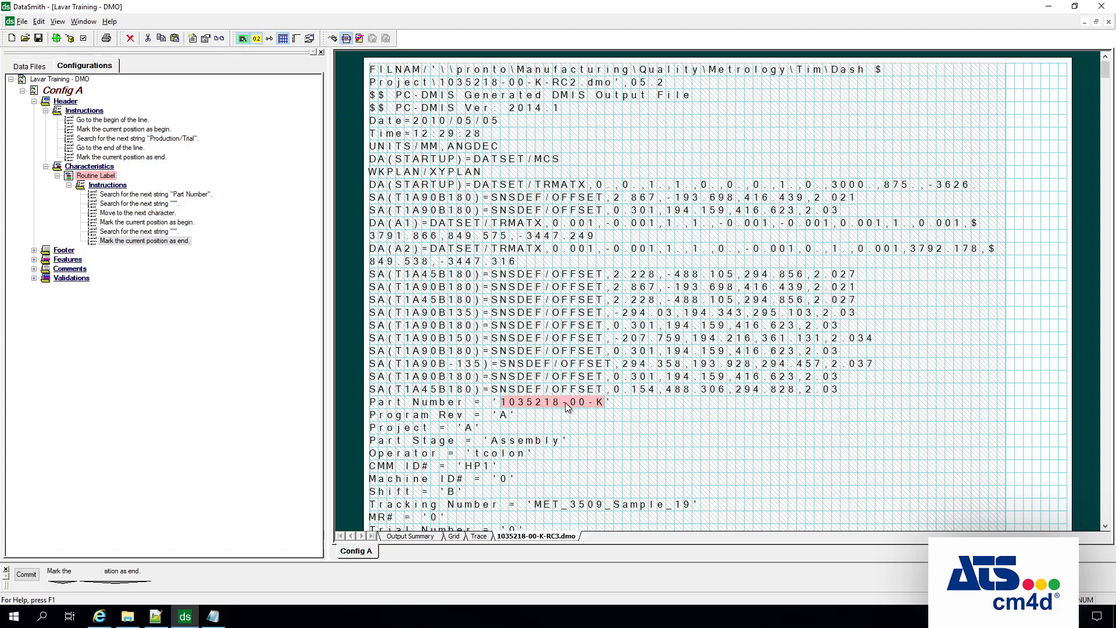
# Change the Routine Label characteristic's color to solid yellow and turn off the character grid over the DMO file.
pyautogui.click(118, 176)
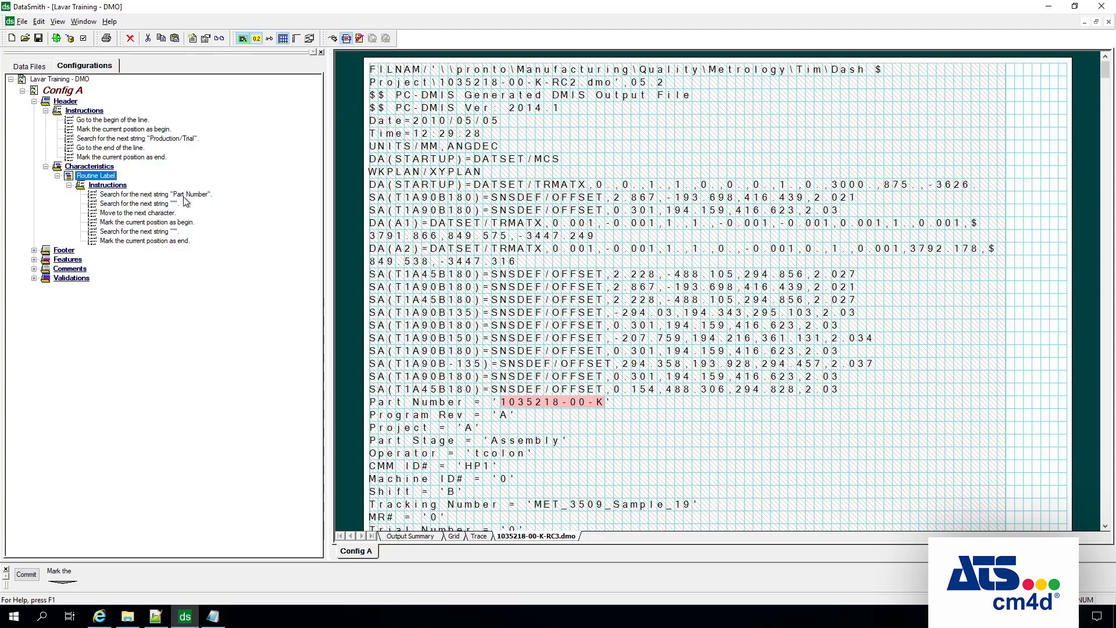
pyautogui.rightClick(112, 178)
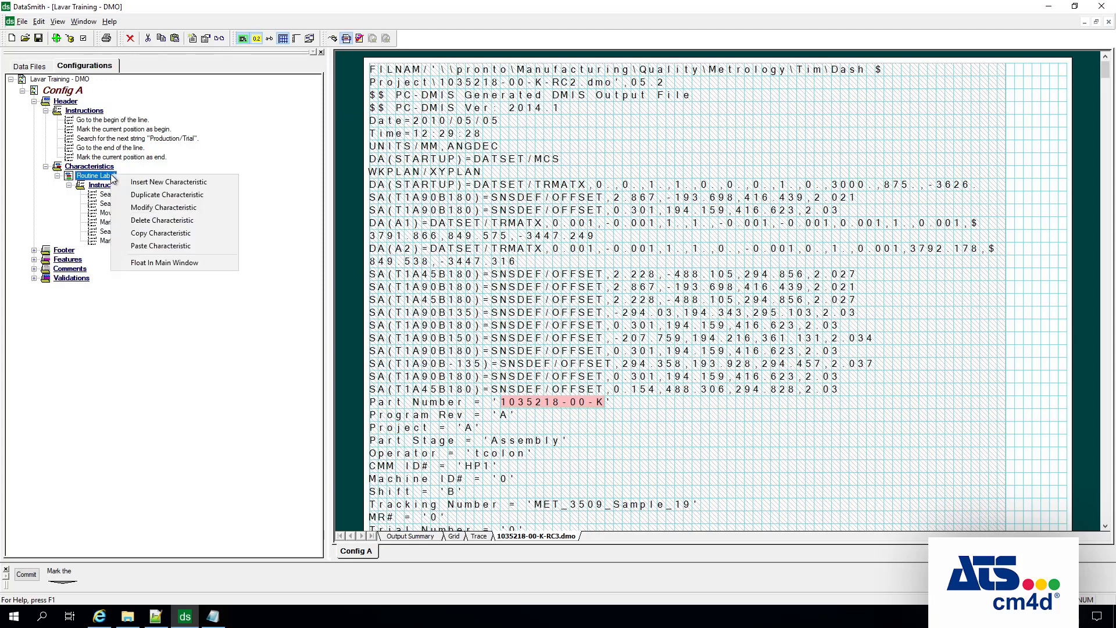
pyautogui.click(156, 208)
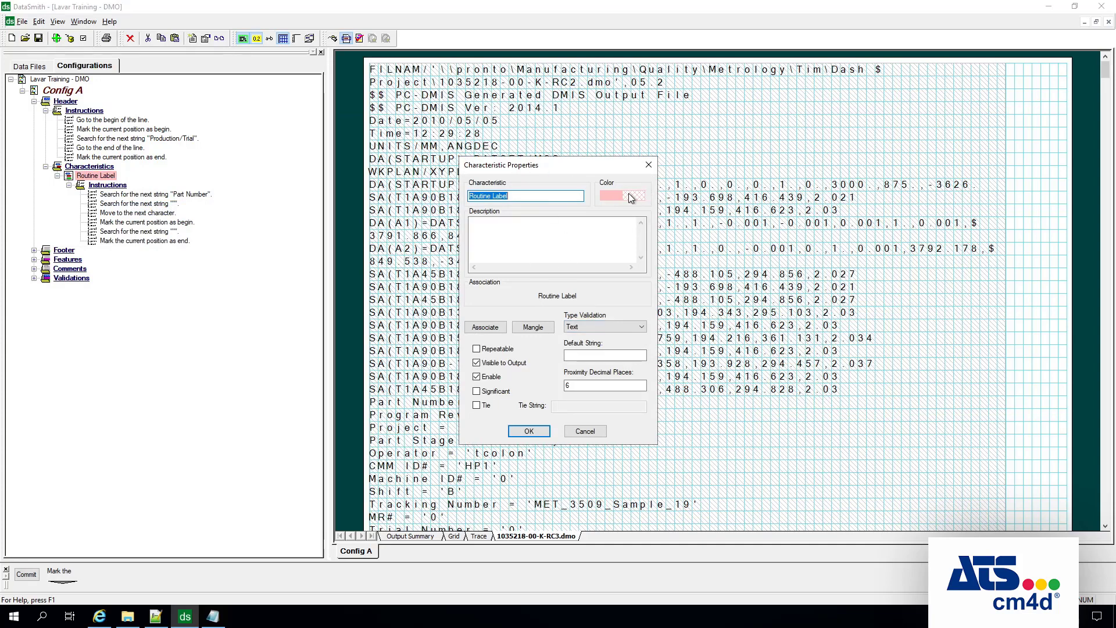
pyautogui.click(614, 197)
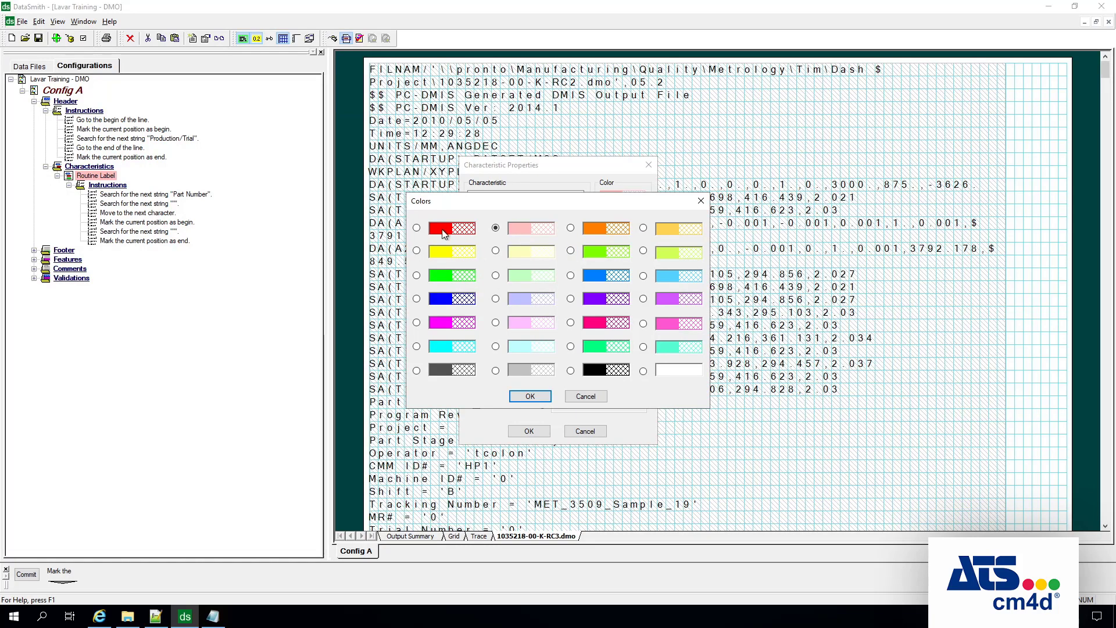
pyautogui.click(418, 253)
pyautogui.click(519, 399)
pyautogui.click(520, 432)
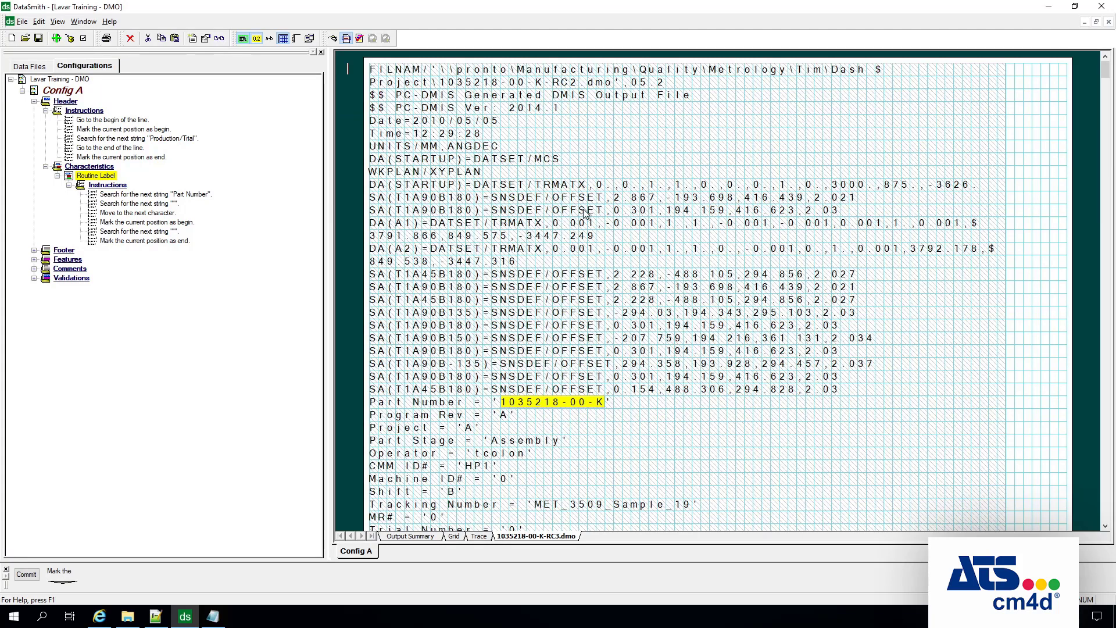
pyautogui.click(283, 41)
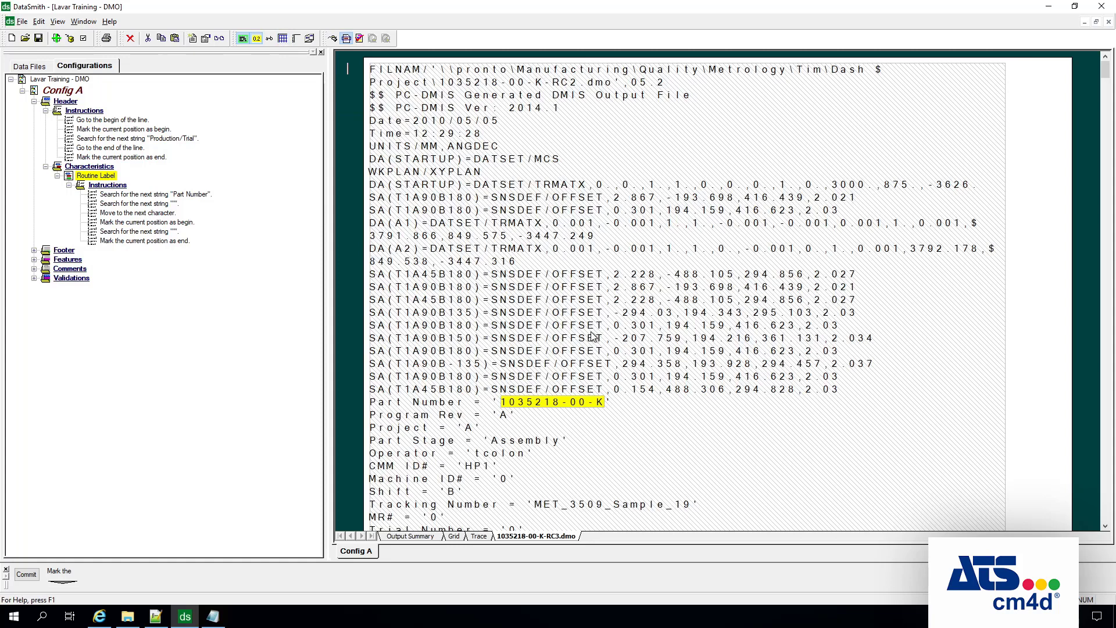
# Review the Routine Label characteristic's properties, including its association, type validation and default string, without changing them.
pyautogui.click(80, 167)
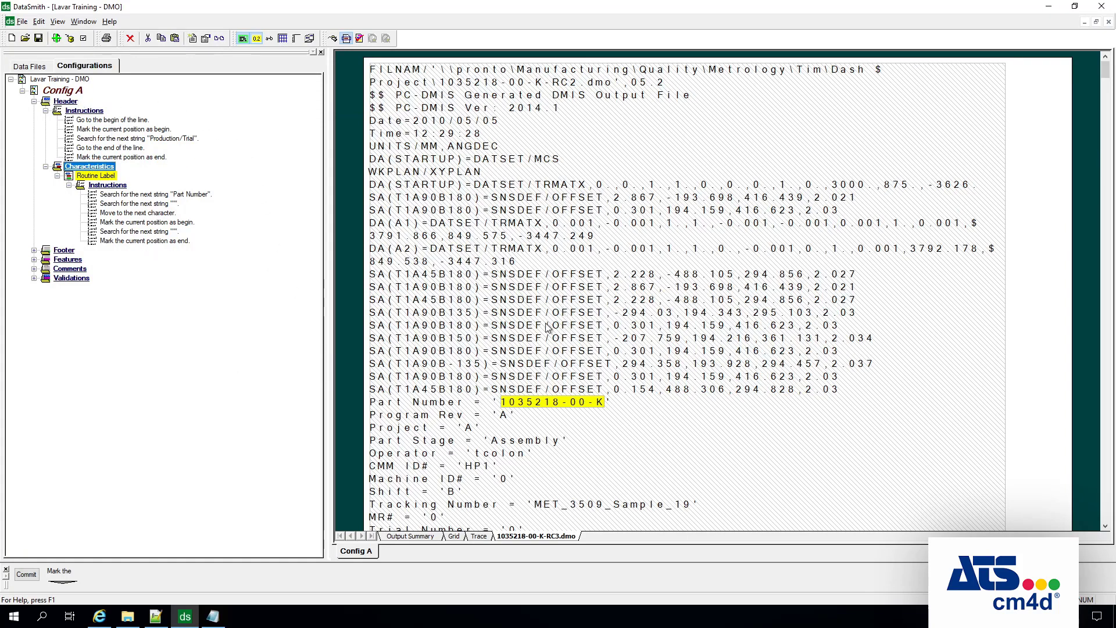
pyautogui.doubleClick(95, 175)
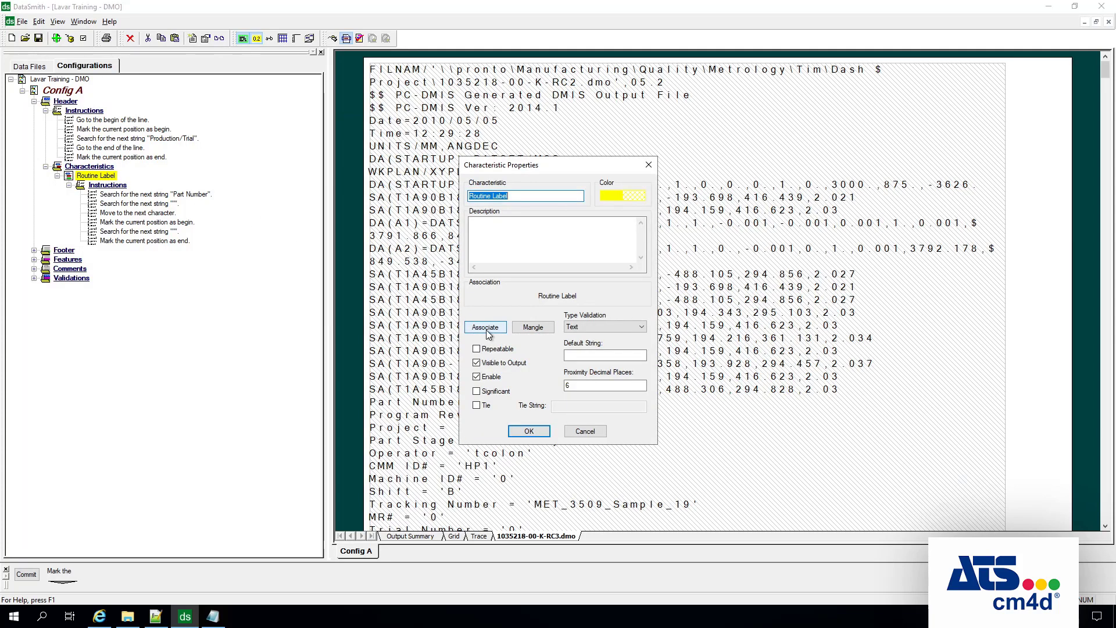
pyautogui.moveTo(591, 161); pyautogui.dragTo(839, 125)
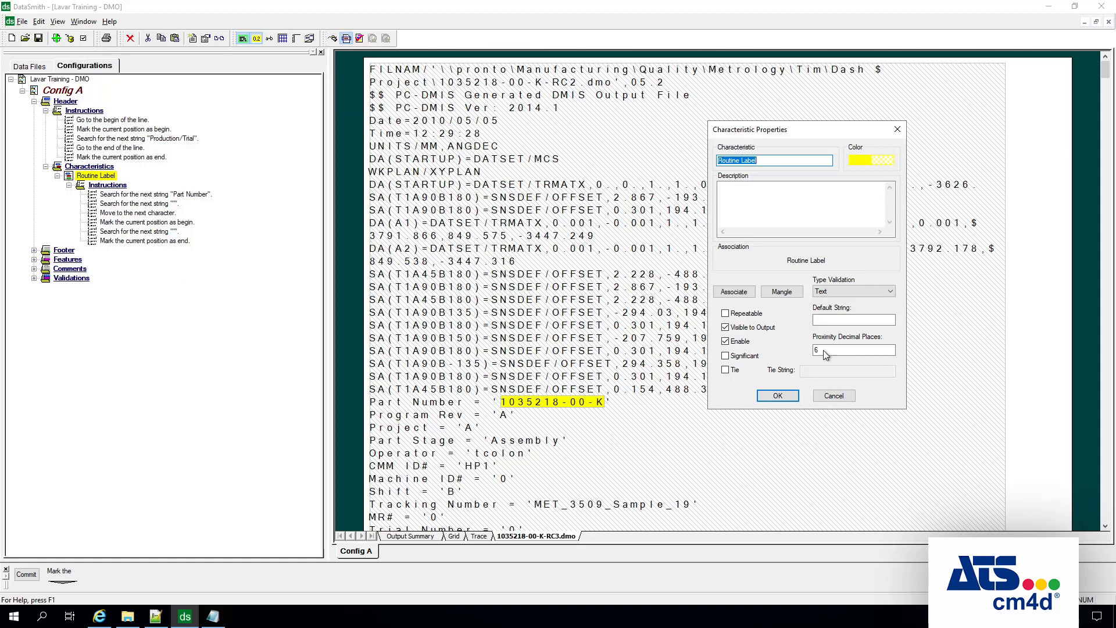
pyautogui.click(834, 396)
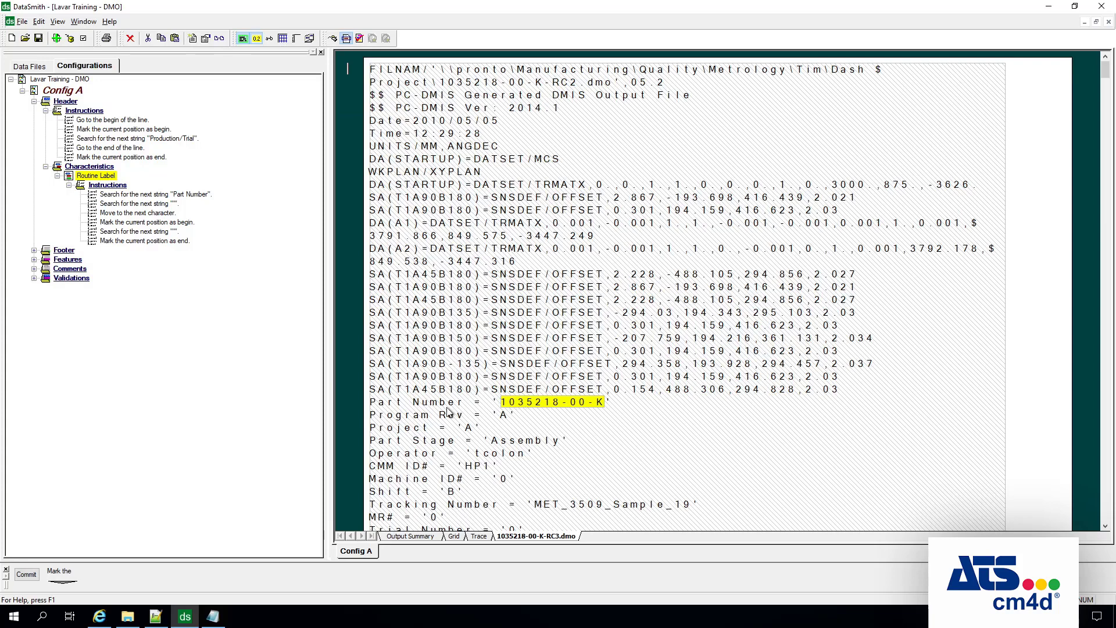
# Examine the DMO file's header area around the Part Number line and compare it with the feature data below it.
pyautogui.scroll(-3, 583, 319)
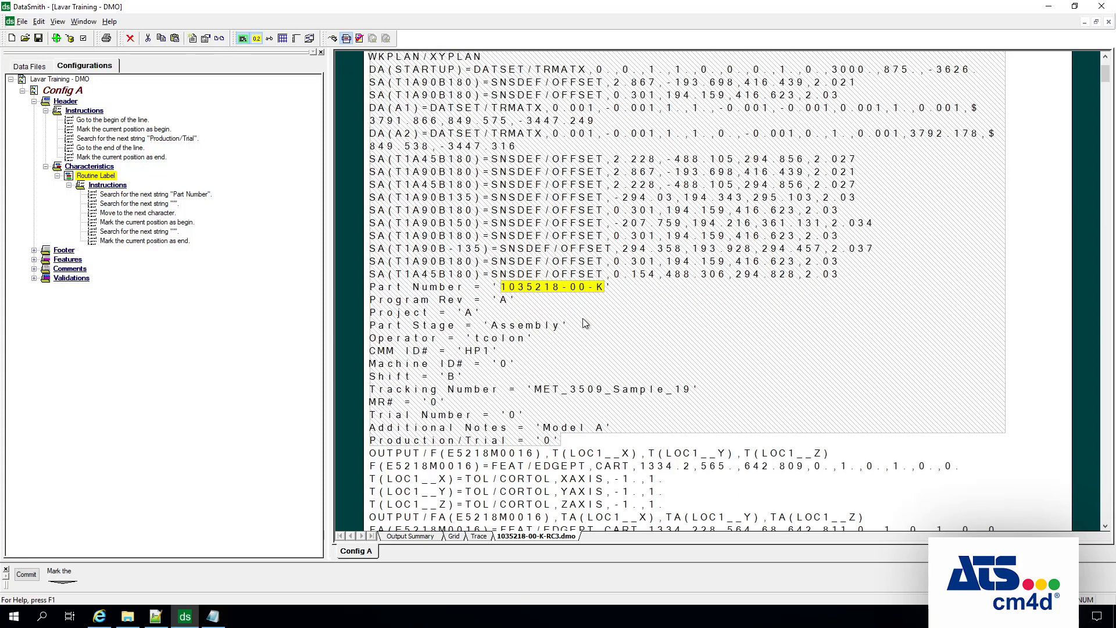
pyautogui.scroll(3, 582, 319)
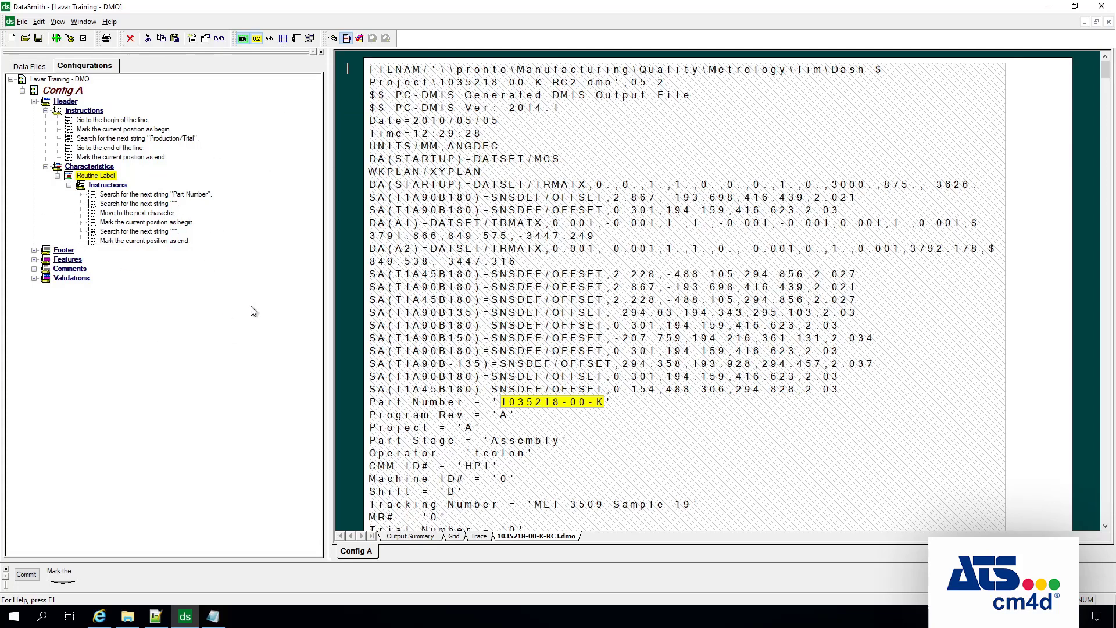
pyautogui.scroll(-4, 657, 256)
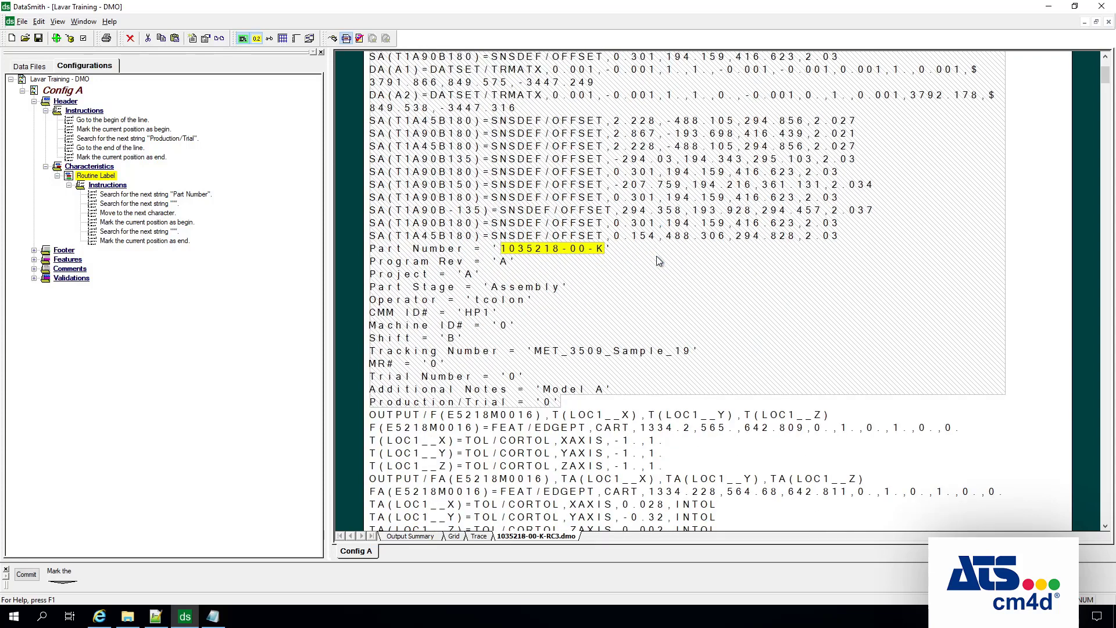
pyautogui.scroll(1, 657, 256)
pyautogui.scroll(1, 657, 256)
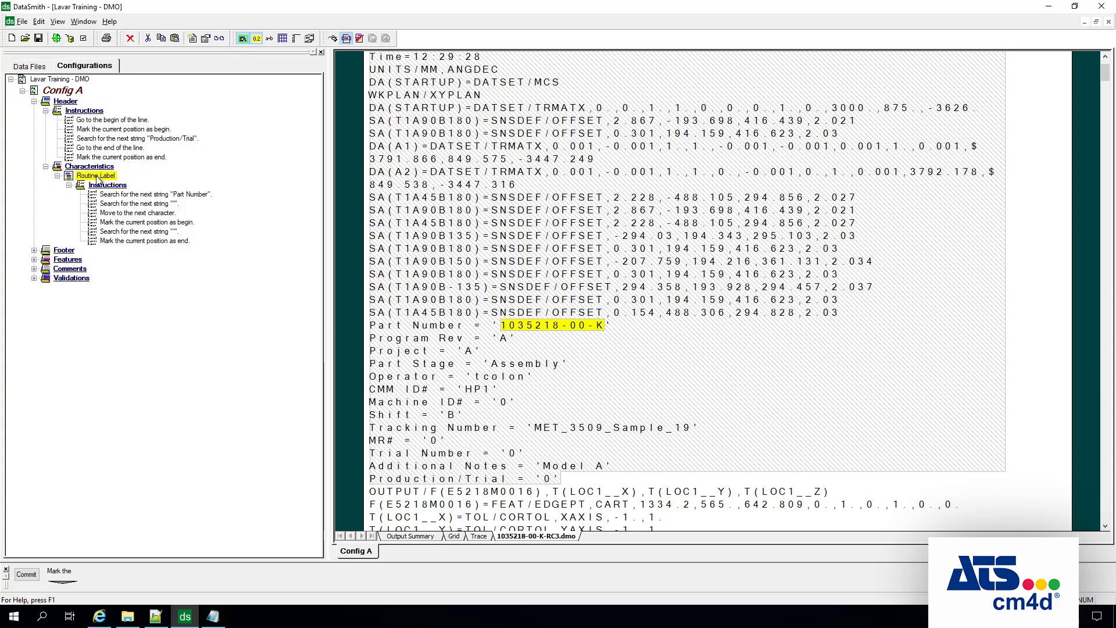
pyautogui.scroll(-14, 492, 357)
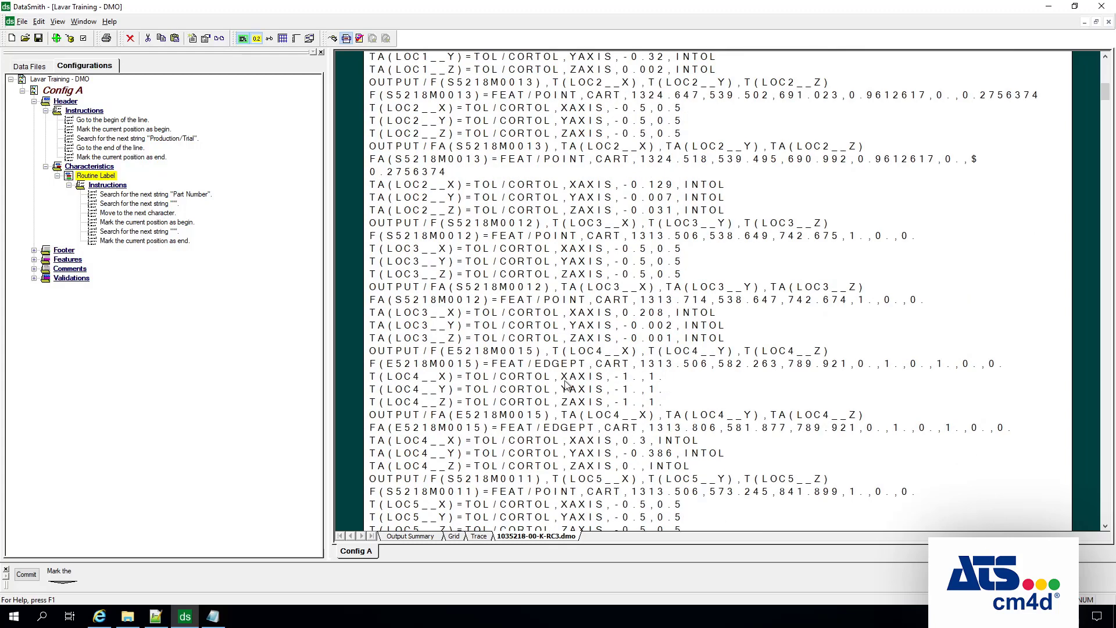
pyautogui.scroll(13, 505, 332)
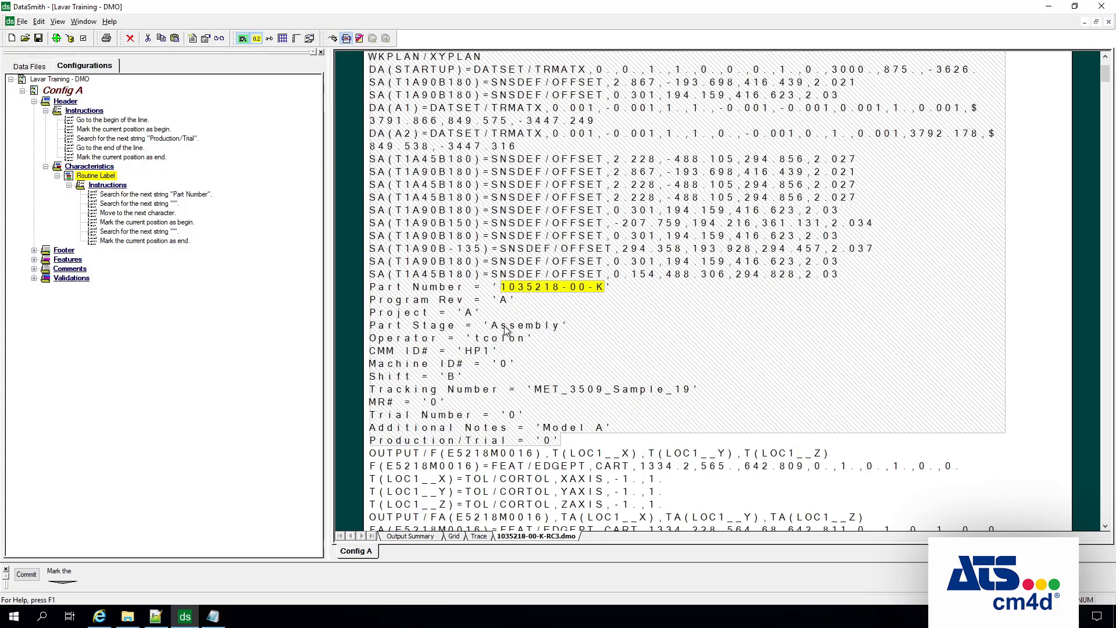
pyautogui.scroll(3, 505, 332)
pyautogui.scroll(-2, 529, 337)
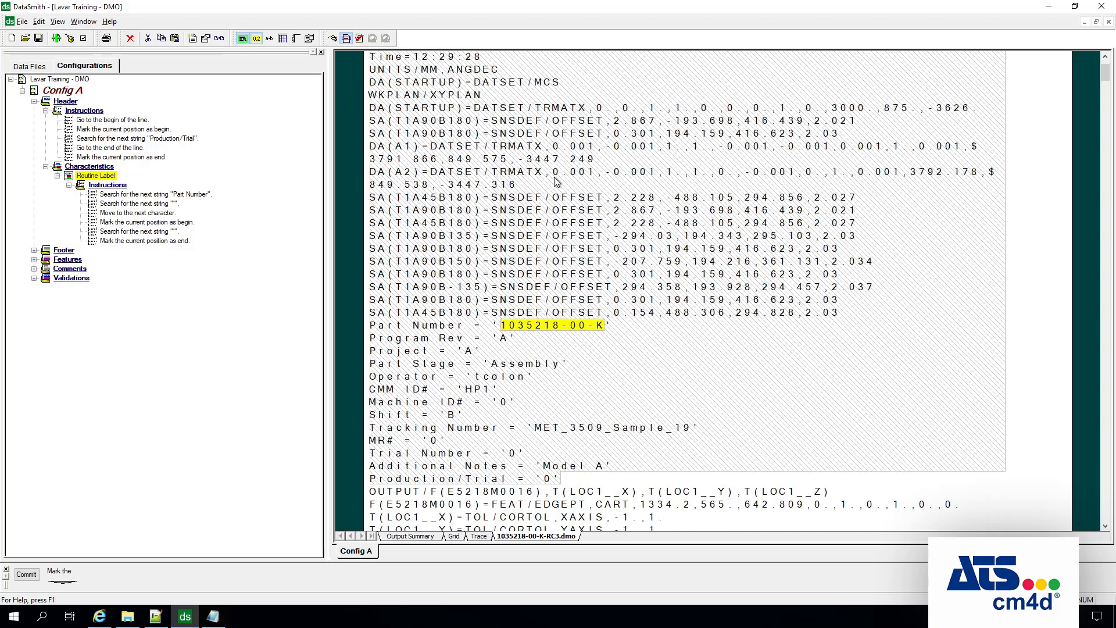
pyautogui.scroll(2, 559, 225)
pyautogui.scroll(-2, 559, 225)
pyautogui.scroll(1, 603, 260)
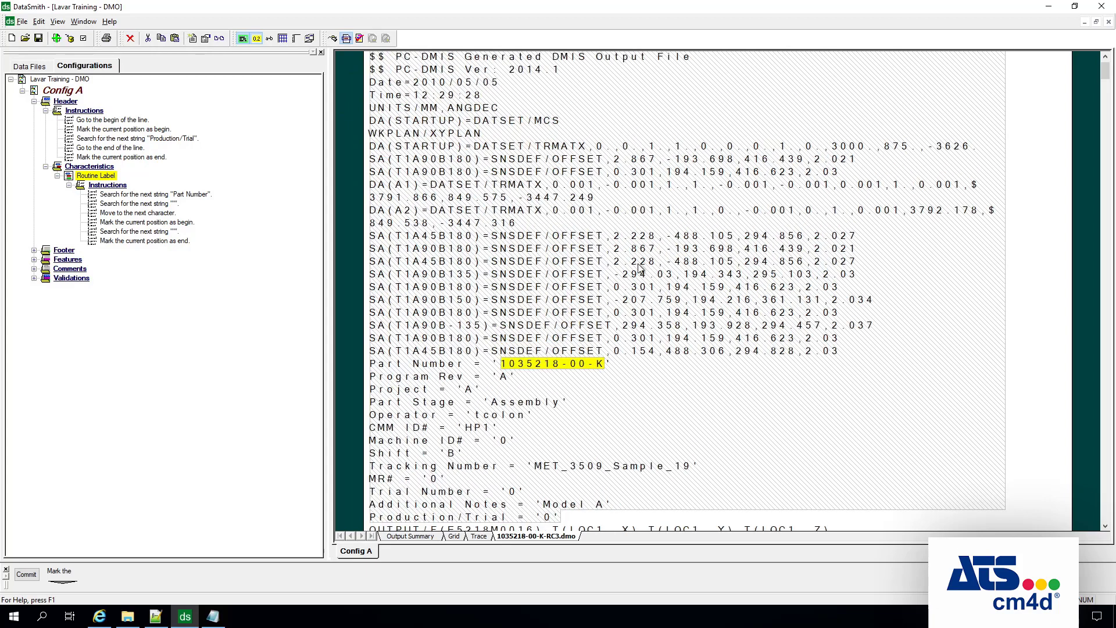